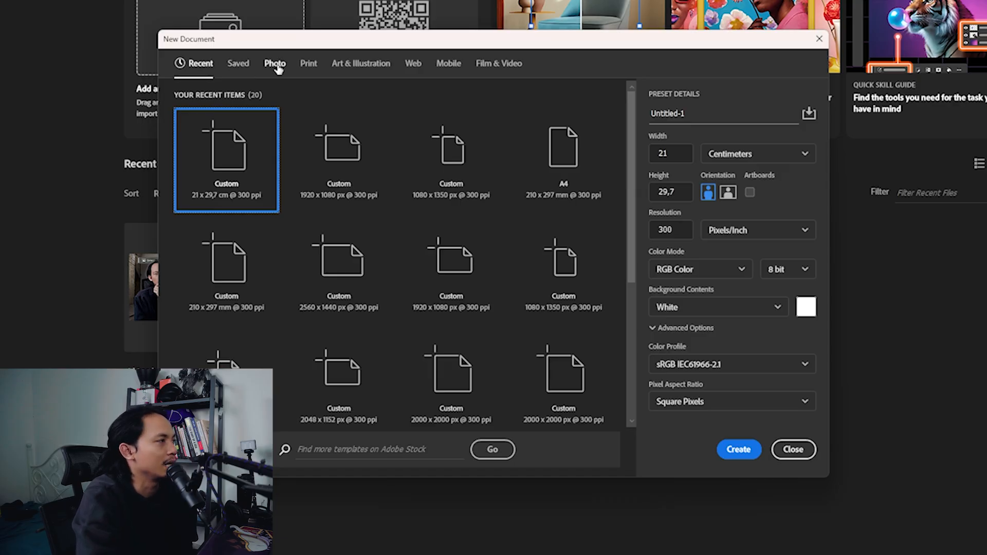
# Step: Look through the Print, Art & Illustration, Web, Mobile and Film & Video presets for a new document
pyautogui.click(309, 66)
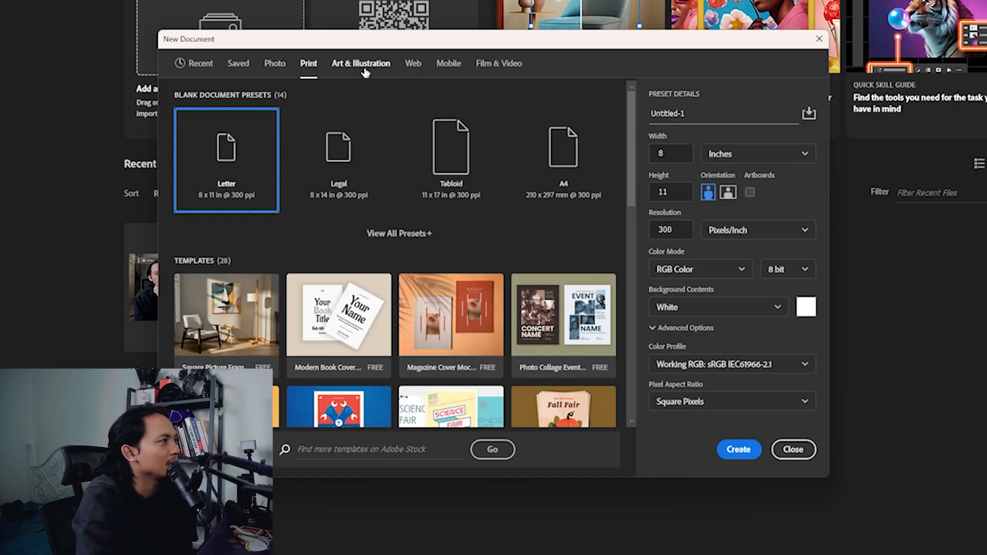
pyautogui.click(363, 71)
pyautogui.click(415, 64)
pyautogui.click(450, 65)
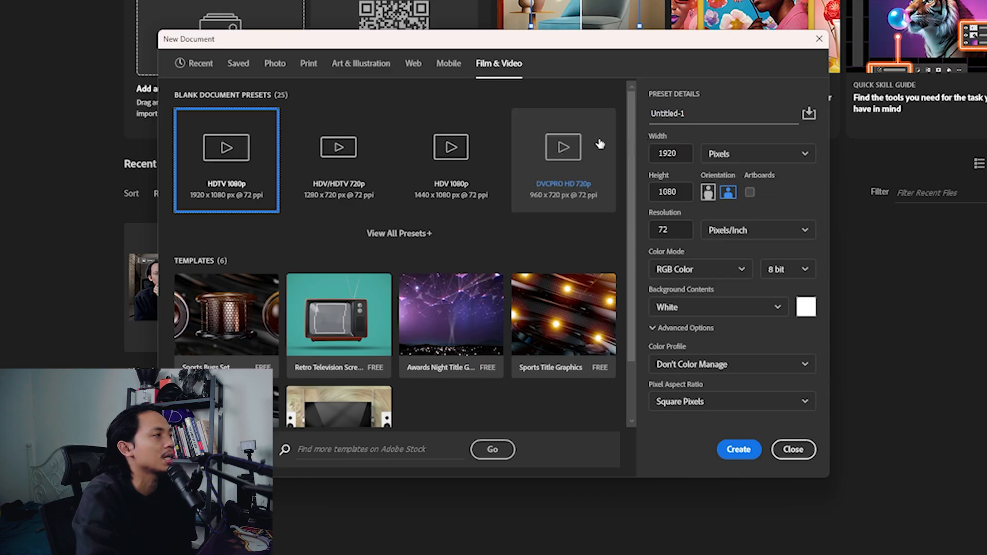
# Step: Expand the full list of Print presets and choose A4 at 210 x 297 with millimeters as the unit
pyautogui.click(309, 63)
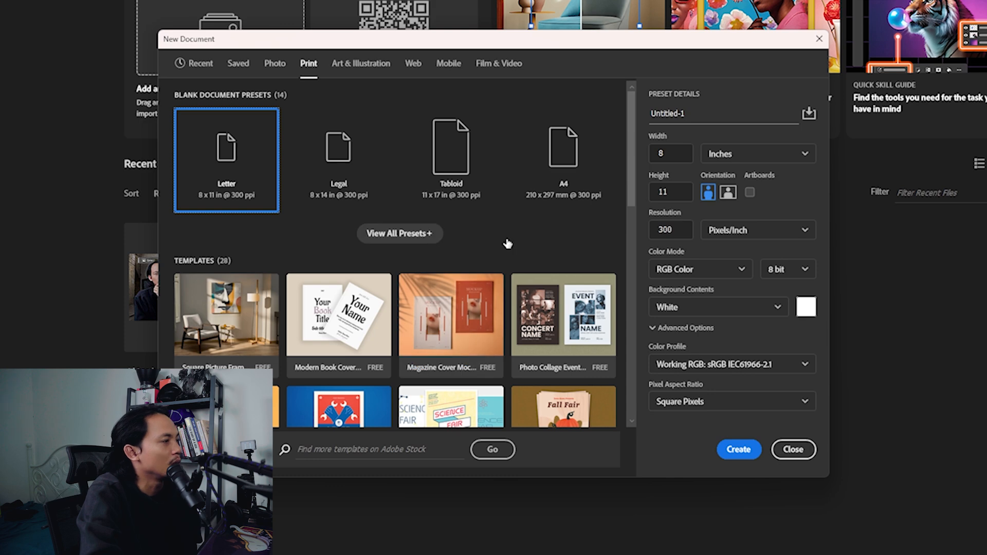
pyautogui.click(397, 233)
pyautogui.scroll(-3, 562, 214)
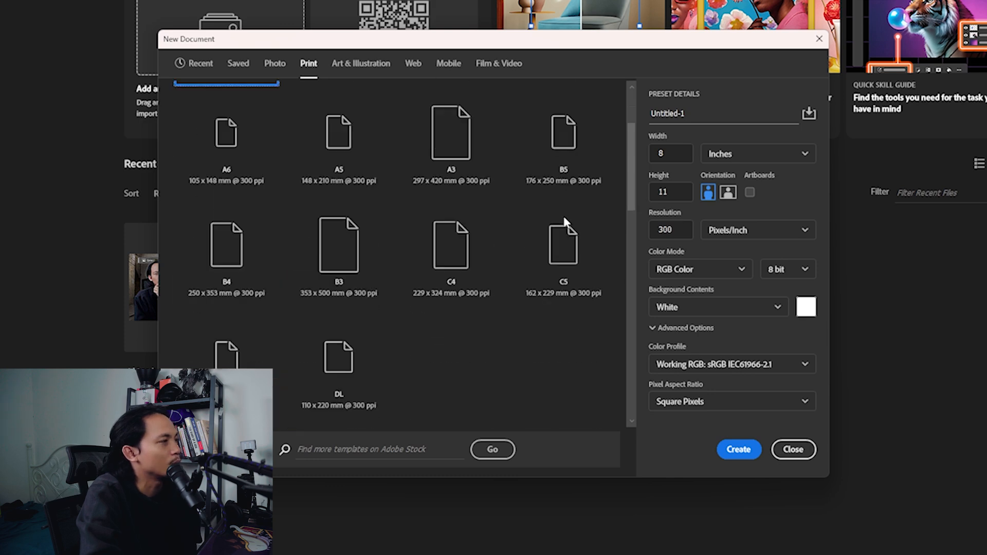
pyautogui.scroll(3, 565, 221)
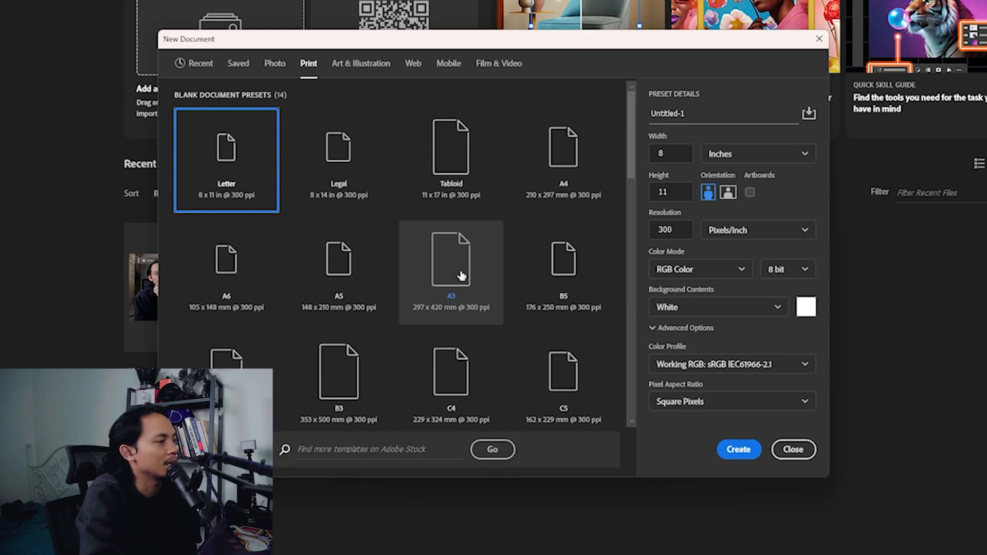
pyautogui.scroll(-1, 538, 288)
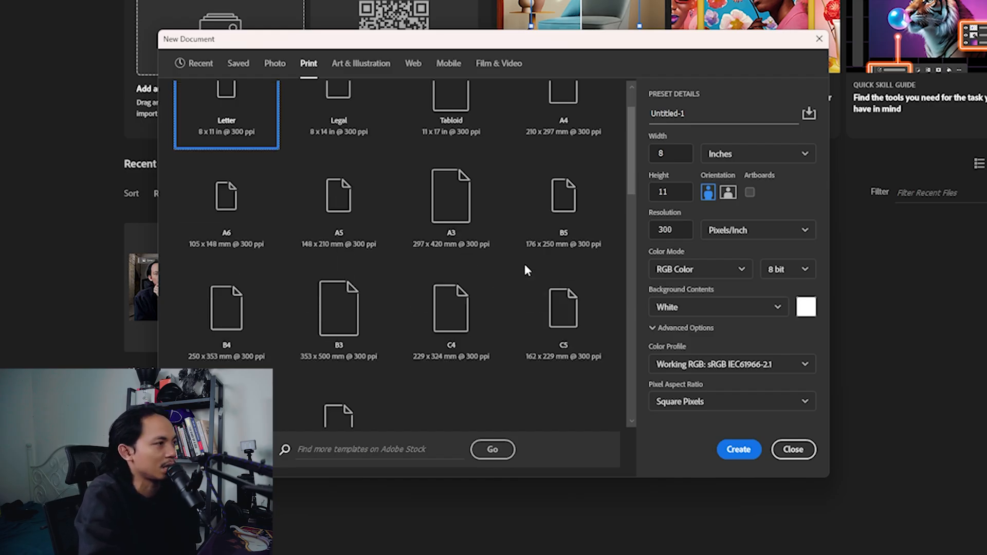
pyautogui.scroll(1, 530, 269)
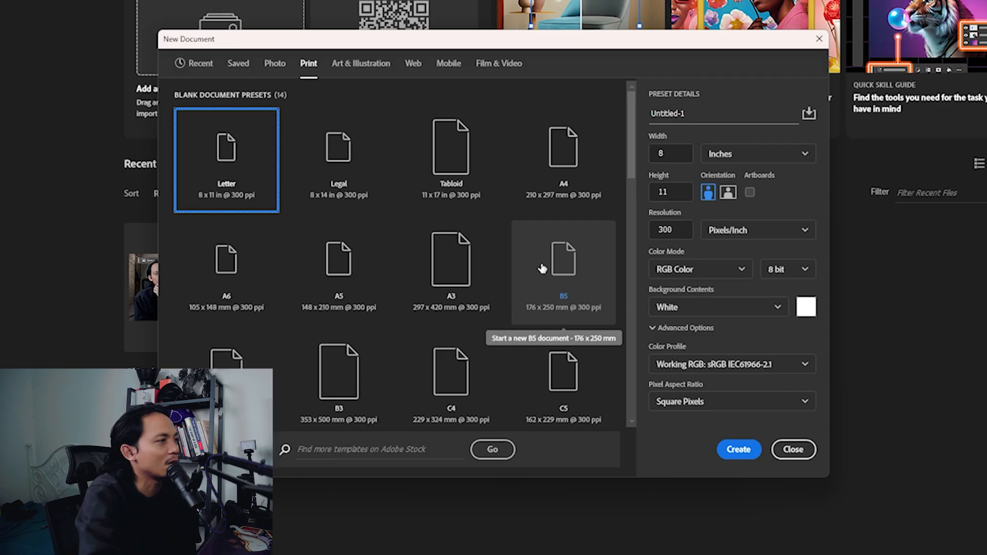
pyautogui.click(586, 147)
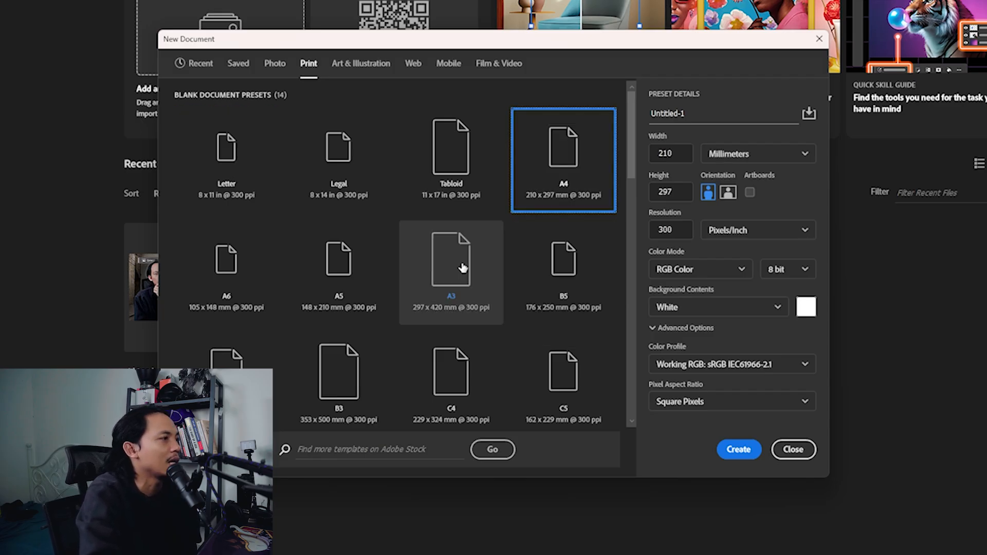
pyautogui.click(462, 266)
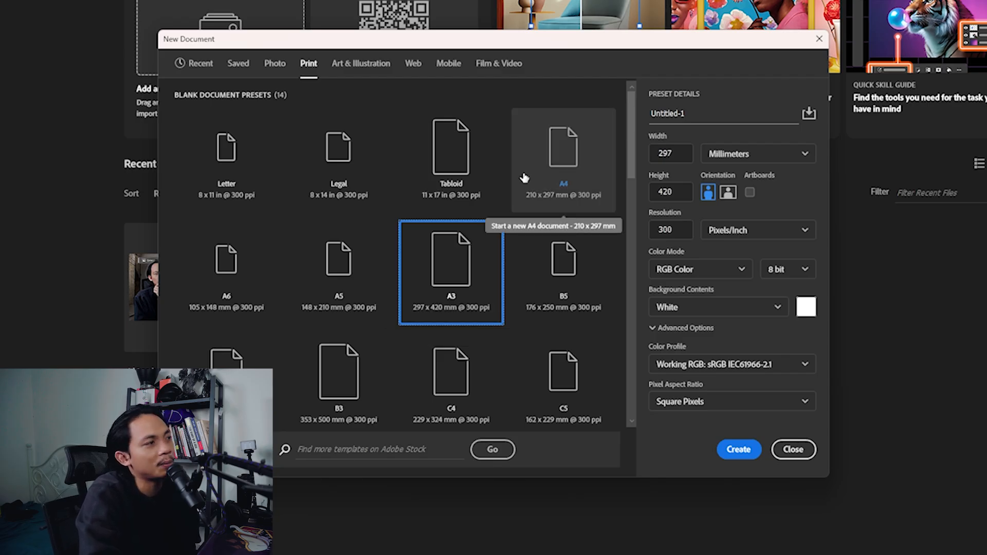
pyautogui.click(561, 163)
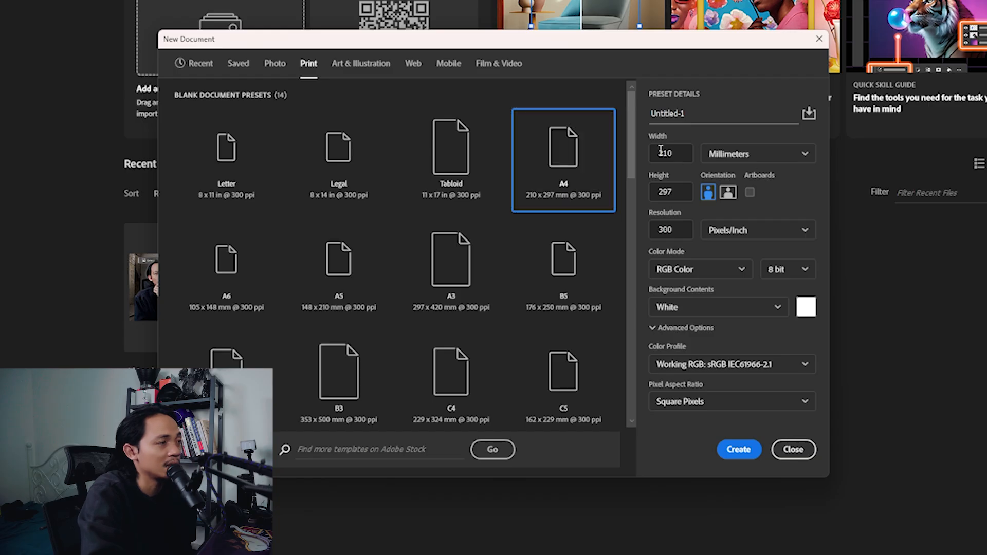
pyautogui.click(769, 157)
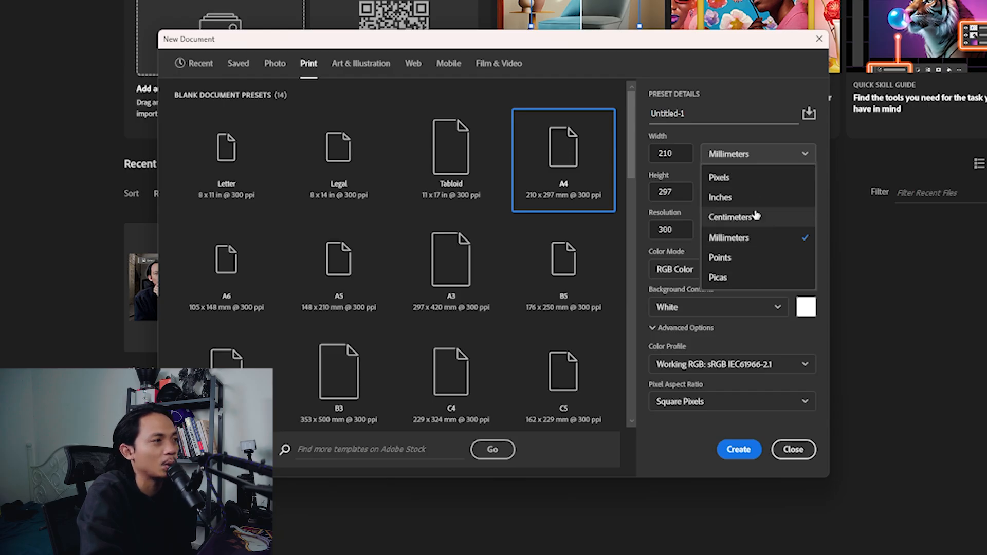
pyautogui.click(754, 237)
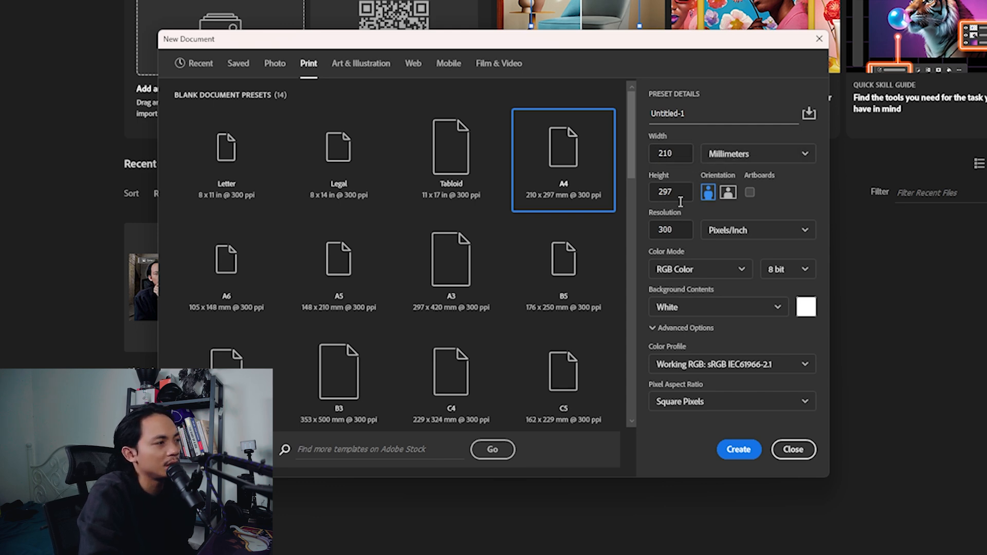
# Step: Use a resolution of 300 pixels/inch and RGB Color as the color mode for the new document
pyautogui.click(679, 230)
pyautogui.click(685, 229)
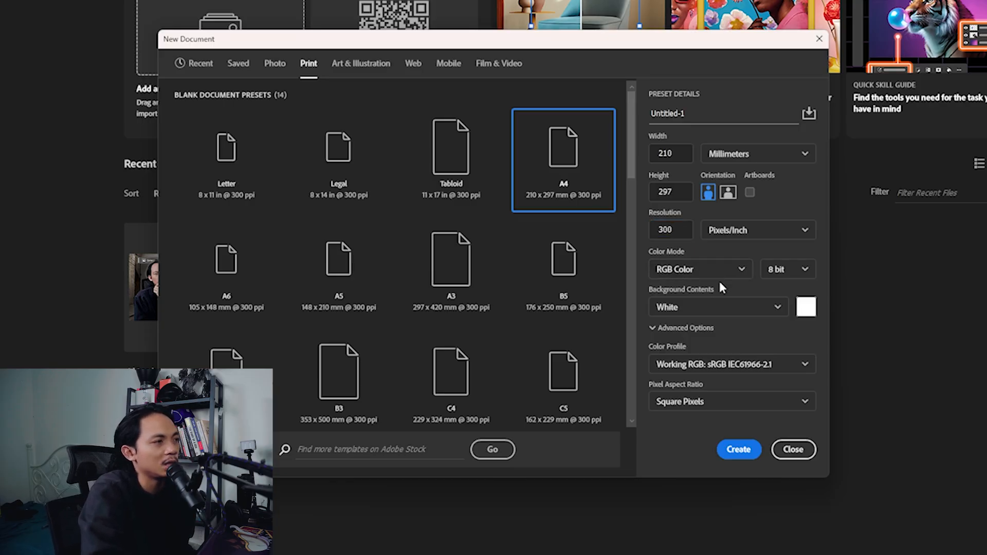
pyautogui.click(738, 276)
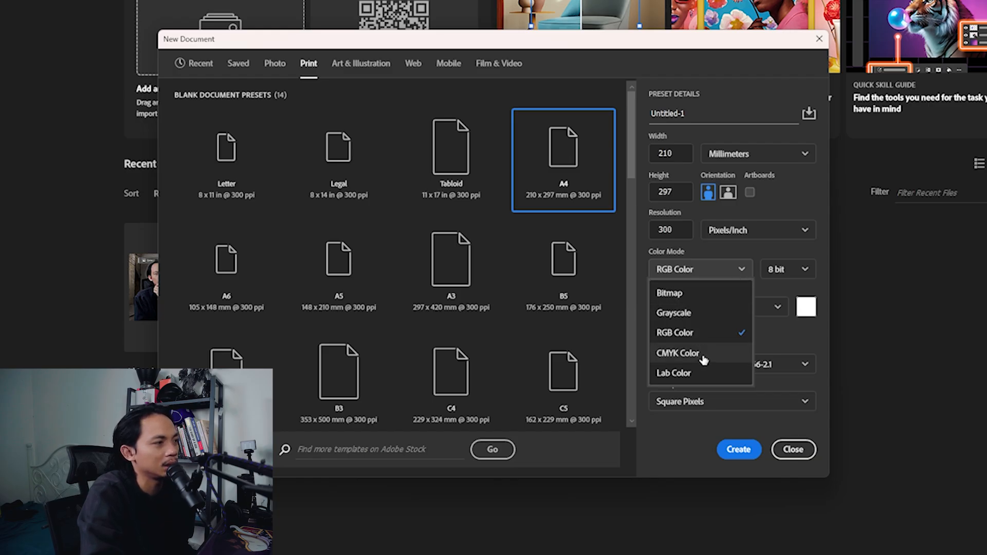
pyautogui.click(716, 335)
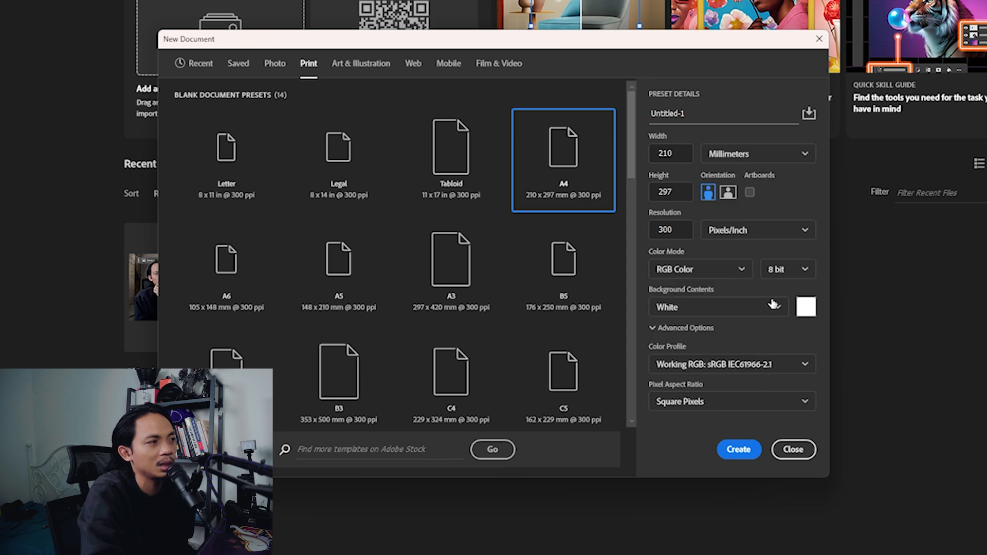
pyautogui.click(730, 276)
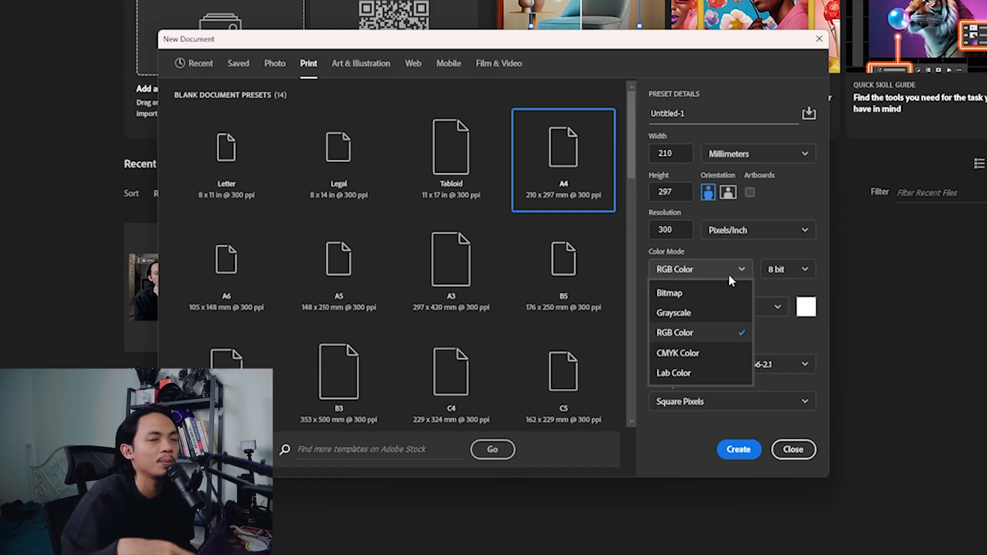
pyautogui.click(781, 322)
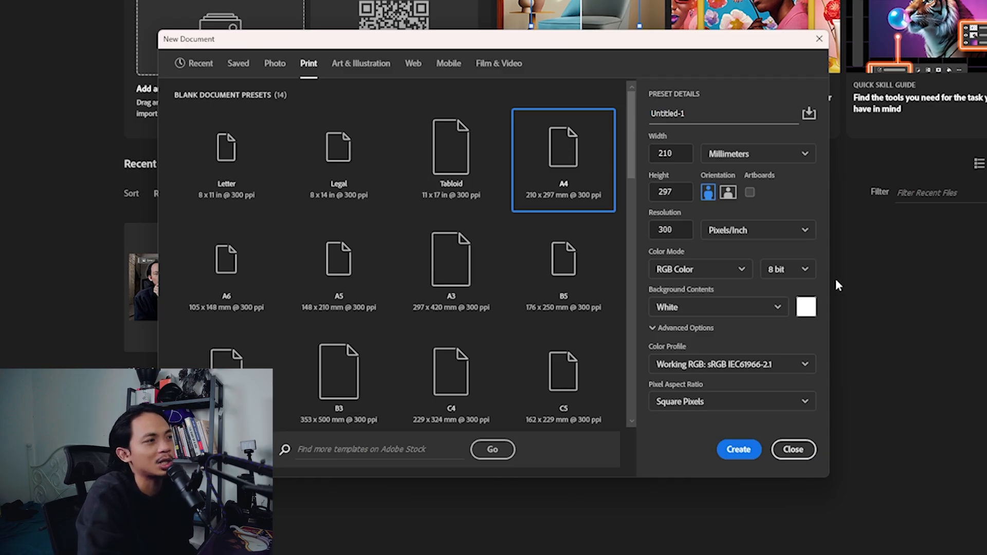
# Step: Choose 8 bit as the color depth of the new document
pyautogui.click(785, 270)
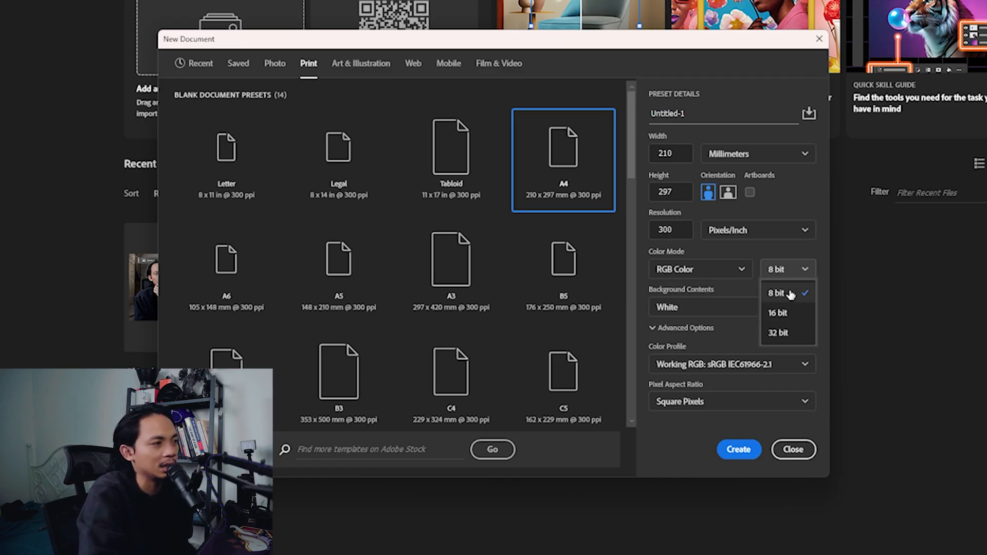
pyautogui.click(791, 293)
pyautogui.click(797, 269)
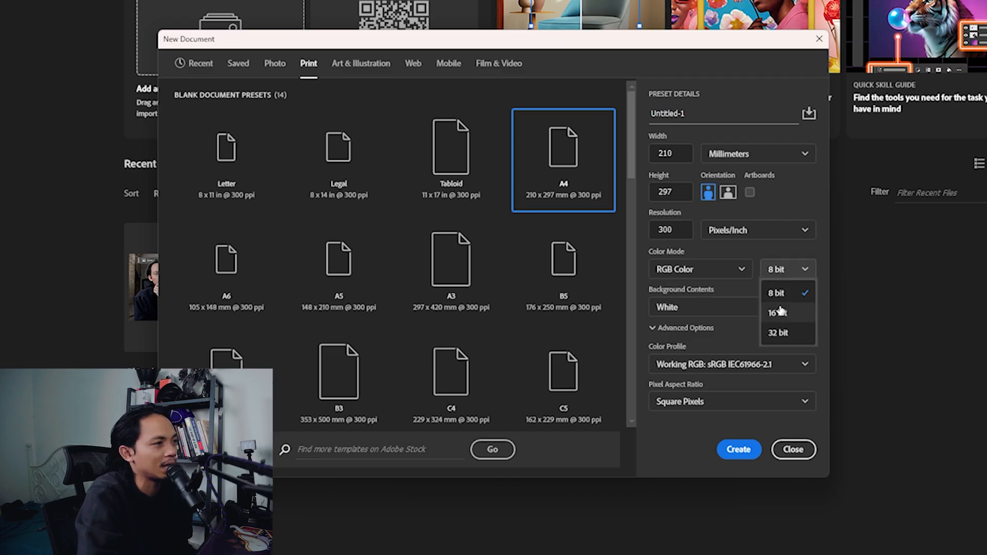
pyautogui.click(793, 276)
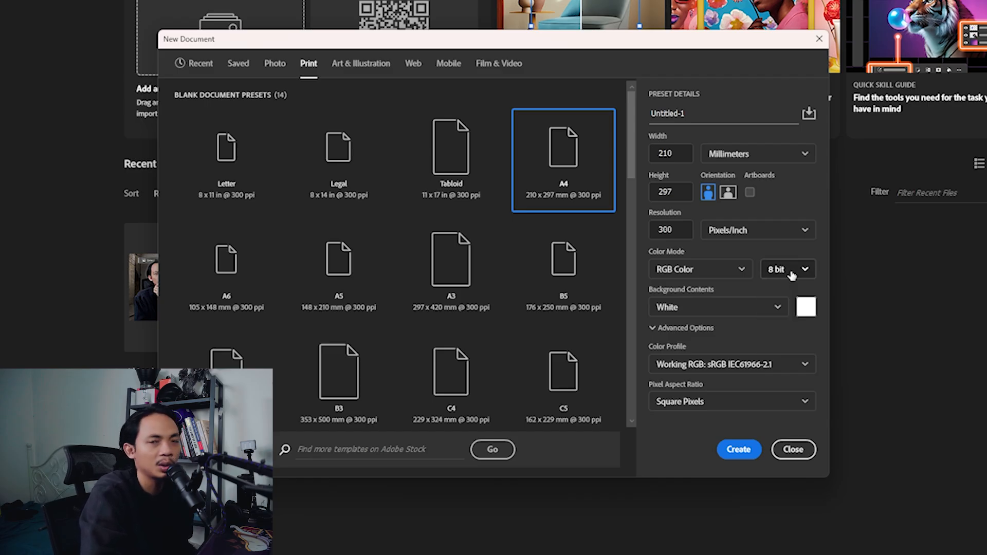
pyautogui.click(782, 334)
# Step: Choose the Working RGB: sRGB IEC61966-2.1 color profile and create the A4 document
pyautogui.click(742, 331)
pyautogui.click(756, 364)
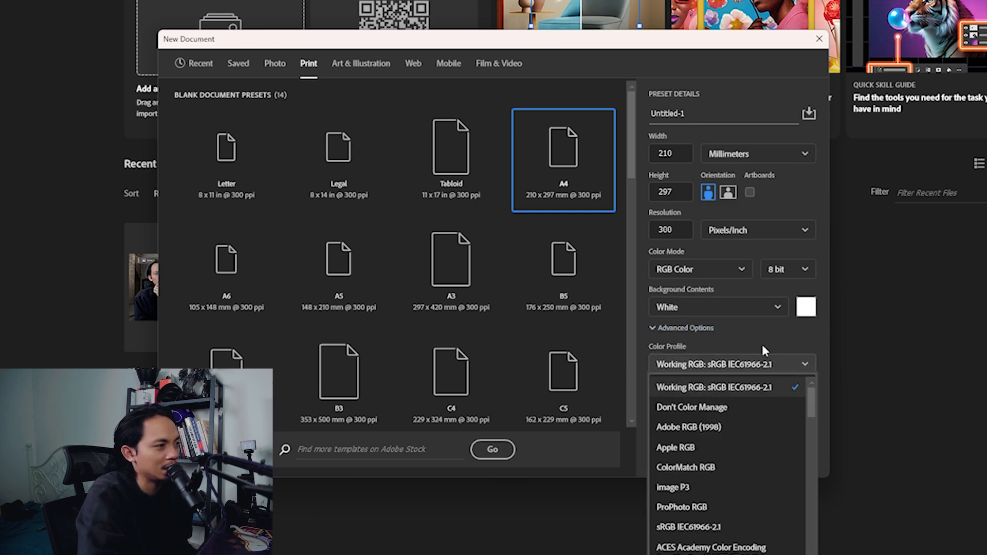
pyautogui.click(755, 392)
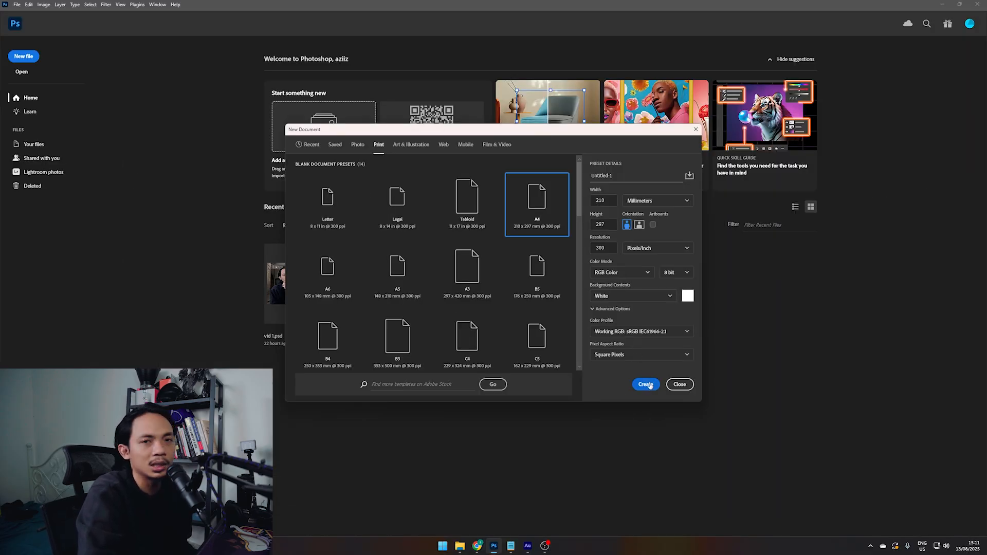
pyautogui.click(649, 384)
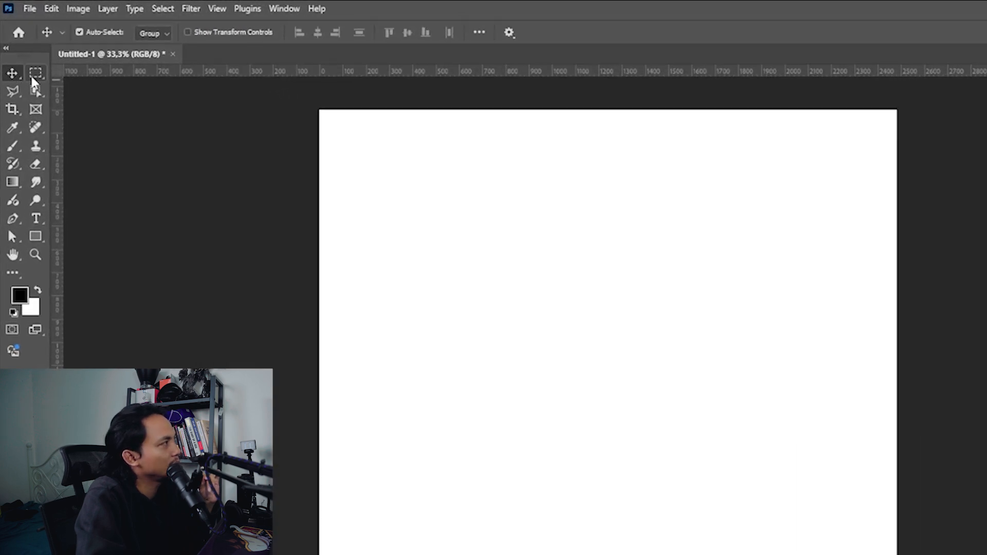
# Step: Look at the options of the Rectangular Marquee, Polygonal Lasso and Object Selection tools
pyautogui.click(19, 41)
pyautogui.click(13, 91)
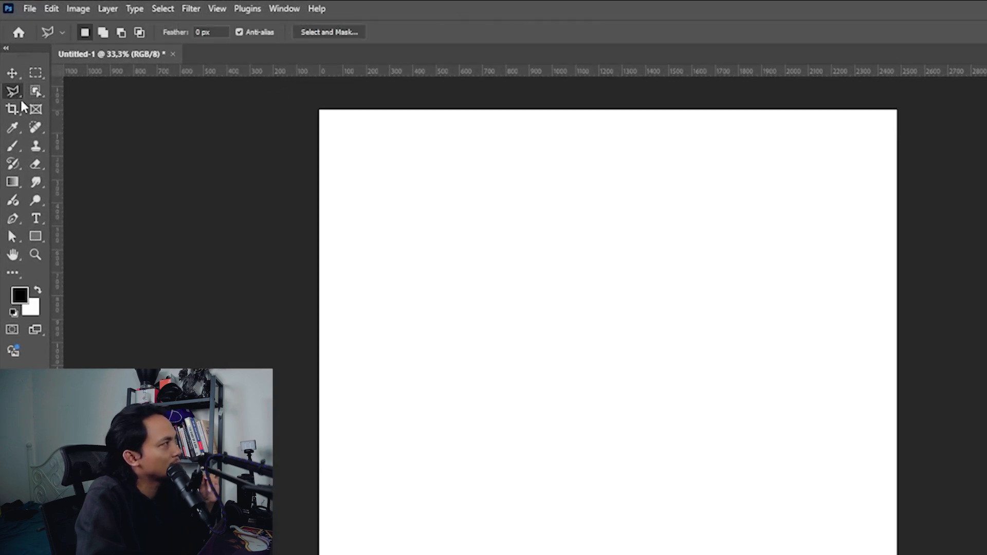
pyautogui.click(34, 91)
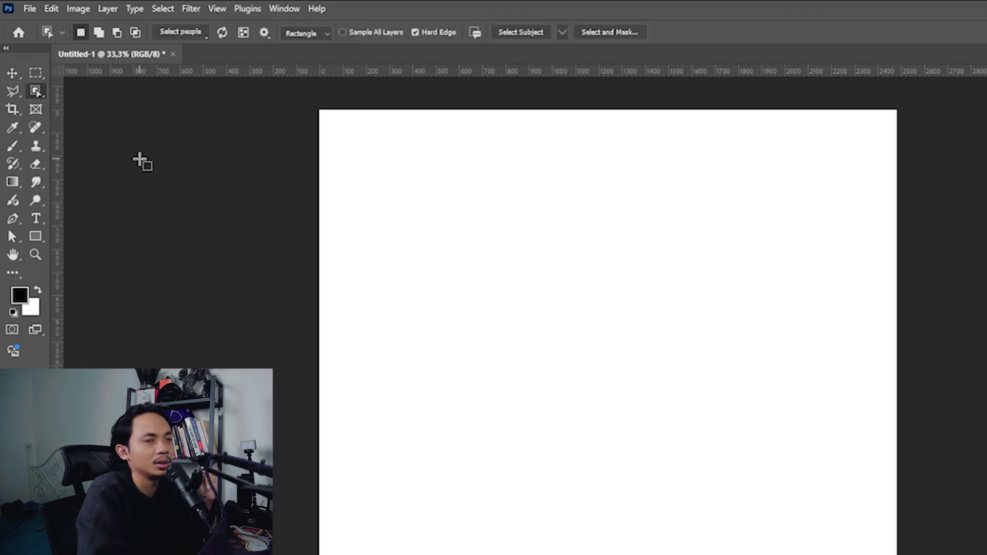
pyautogui.click(37, 73)
pyautogui.click(13, 91)
pyautogui.click(40, 94)
pyautogui.click(38, 68)
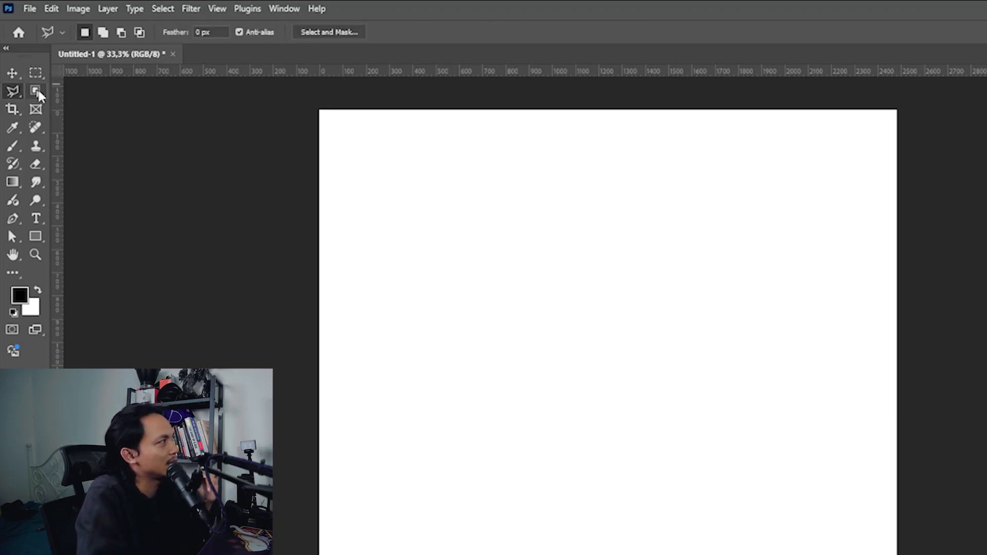
pyautogui.click(17, 90)
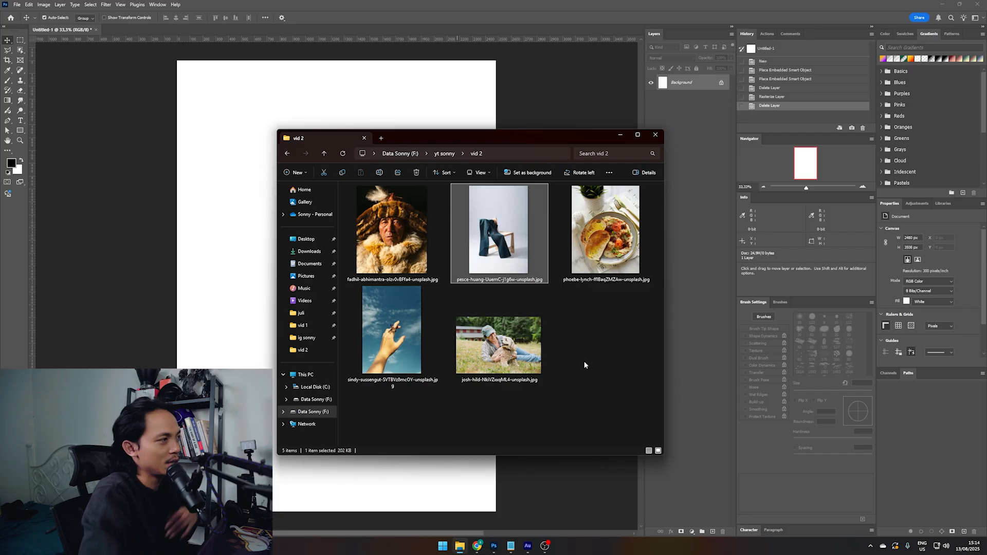
# Step: Place the photo of jeans on a wooden chair from the vid 2 folder onto the A4 page and commit it
pyautogui.moveTo(507, 234); pyautogui.dragTo(465, 484)
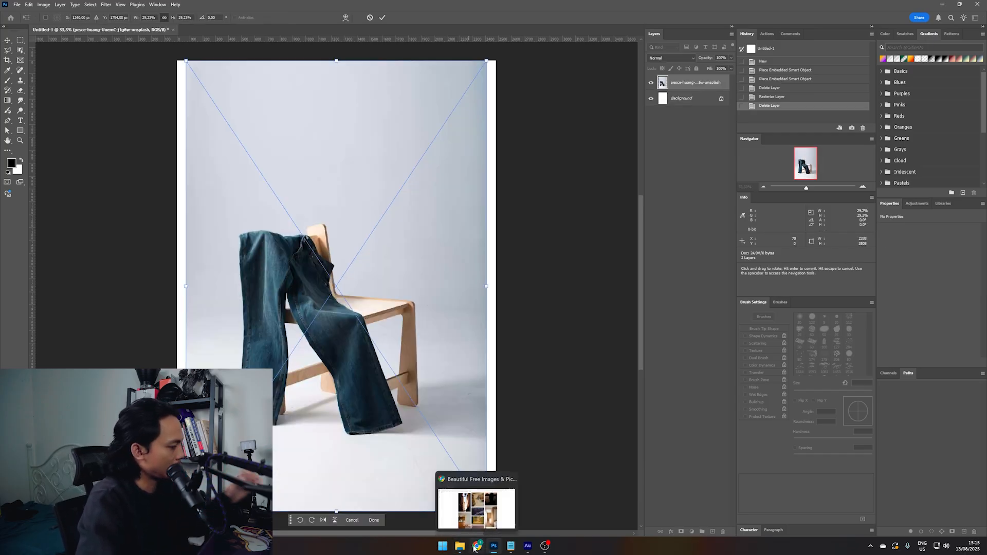
pyautogui.click(463, 546)
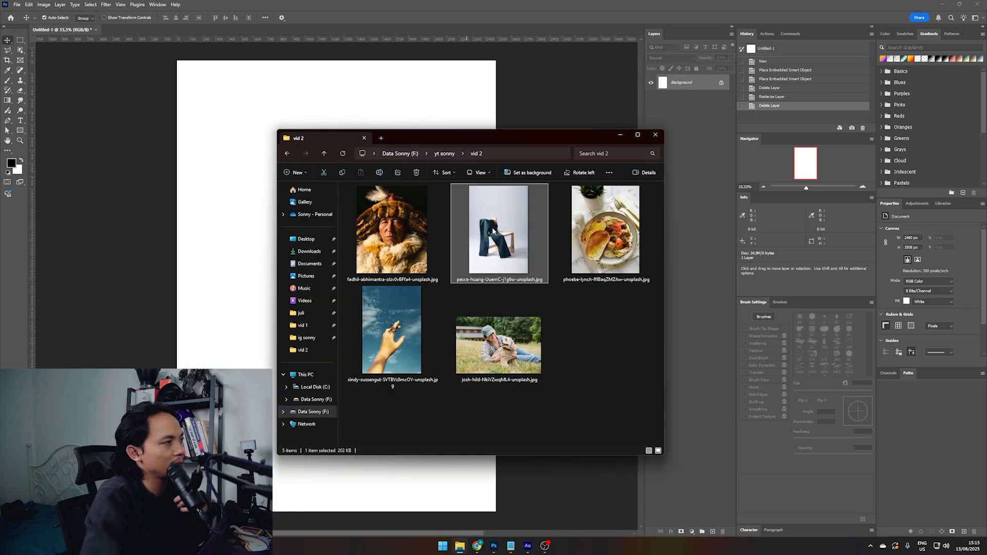
pyautogui.moveTo(506, 239); pyautogui.dragTo(231, 238)
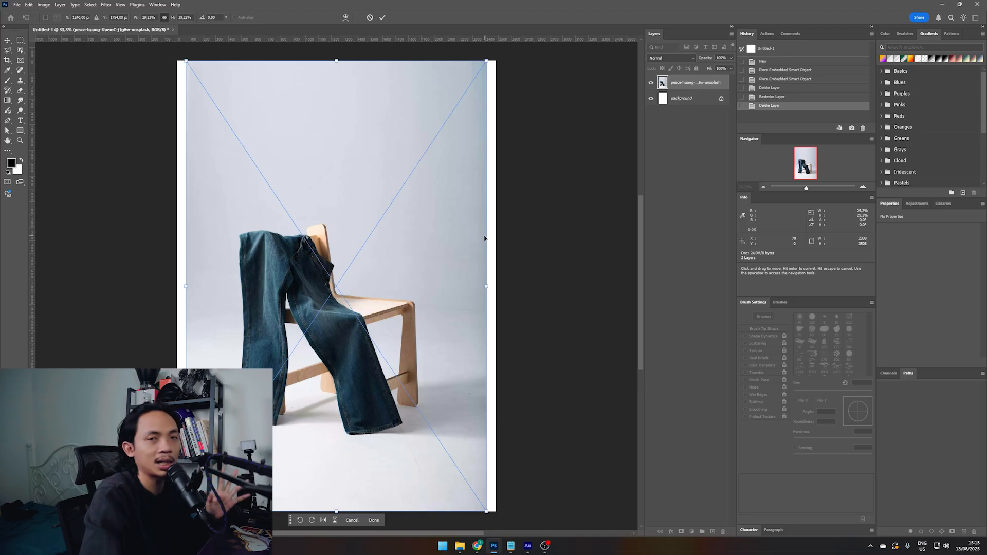
pyautogui.press('Return')
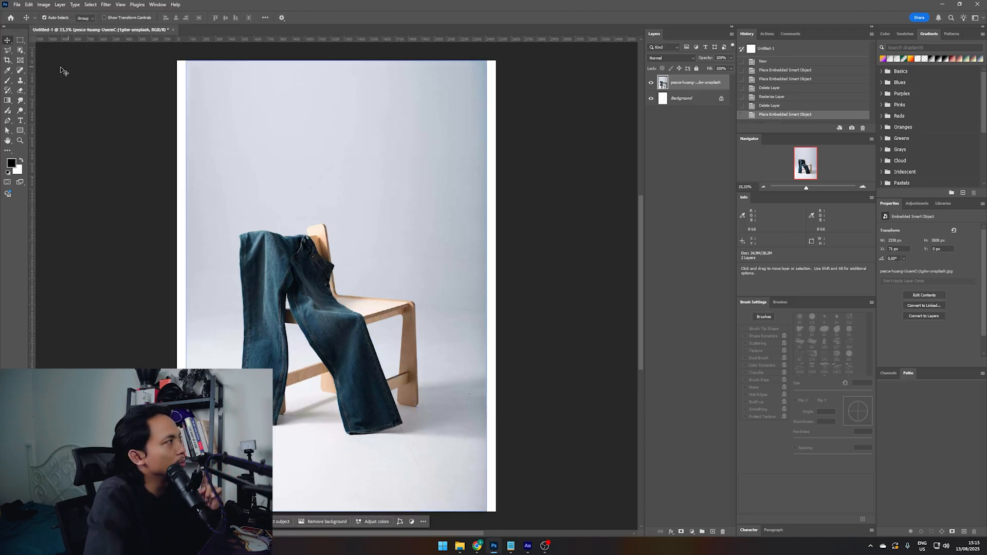
# Step: Move the placed chair photo around the page with the Move tool, return it near the center and deselect it
pyautogui.moveTo(414, 154); pyautogui.dragTo(345, 108)
pyautogui.moveTo(258, 242); pyautogui.dragTo(297, 170)
pyautogui.moveTo(247, 136); pyautogui.dragTo(416, 202)
pyautogui.moveTo(467, 135); pyautogui.dragTo(363, 302)
pyautogui.moveTo(339, 234); pyautogui.dragTo(370, 256)
pyautogui.click(565, 136)
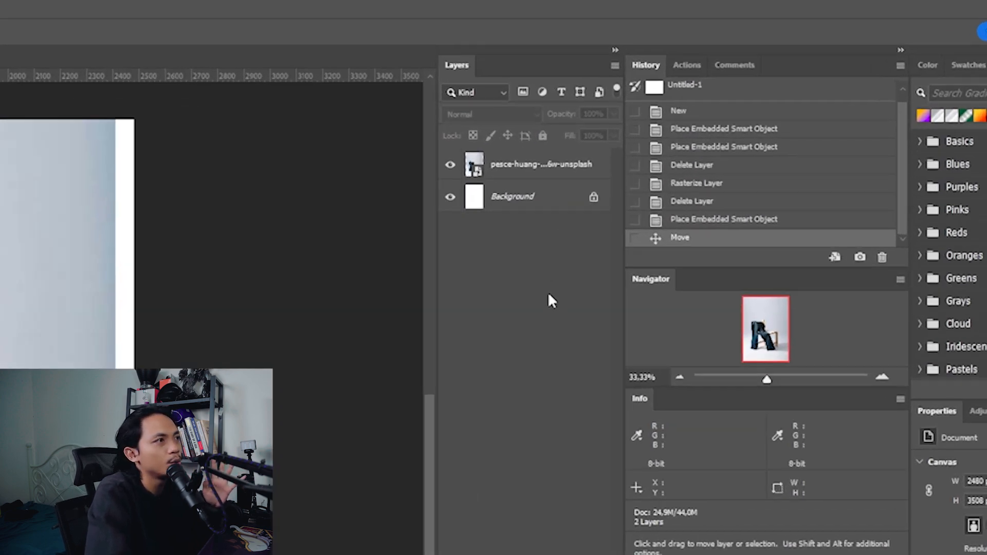
pyautogui.click(534, 195)
pyautogui.click(534, 164)
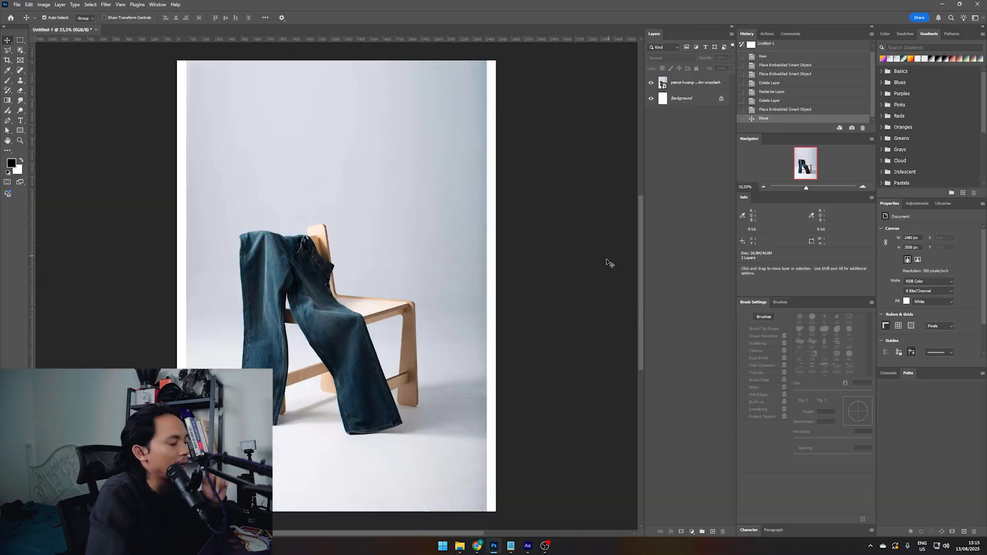
# Step: Place the photo of a hand raised against the sky from the vid 2 folder onto the page and commit it
pyautogui.click(470, 517)
pyautogui.click(460, 545)
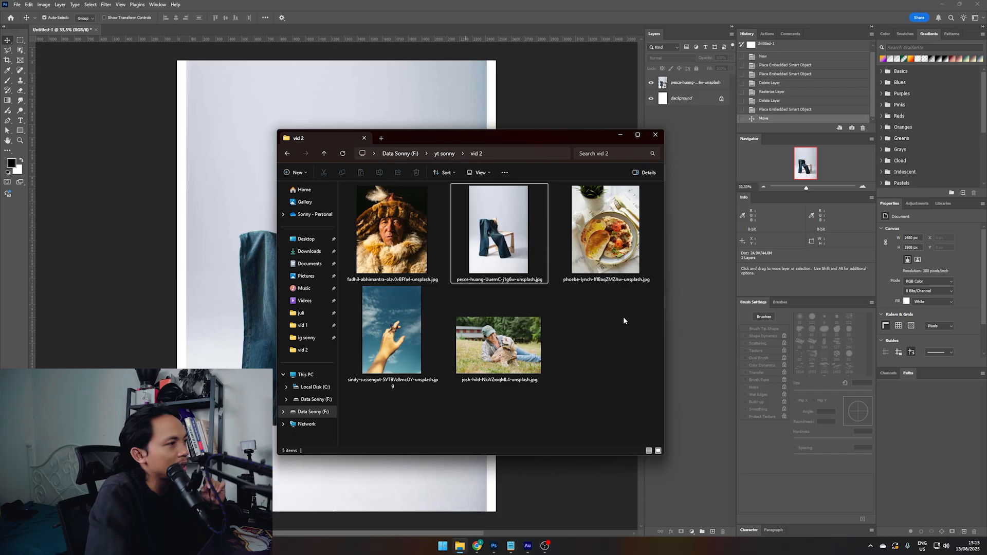
pyautogui.click(606, 231)
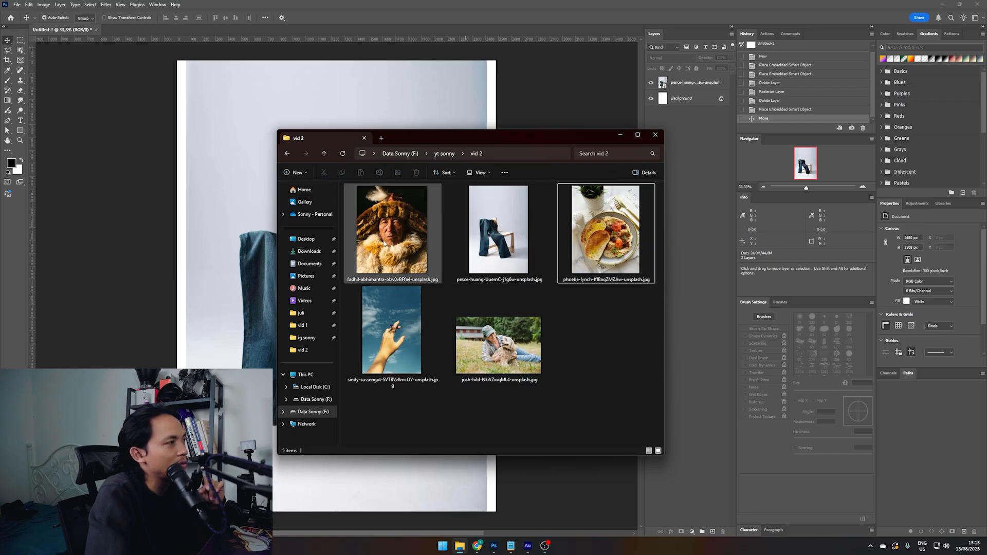
pyautogui.click(414, 362)
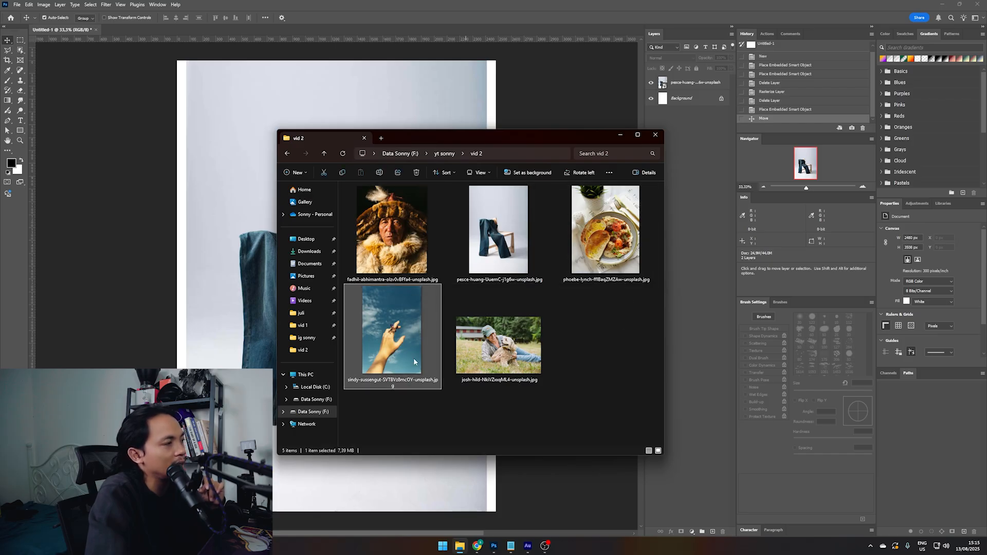
pyautogui.moveTo(399, 312); pyautogui.dragTo(234, 154)
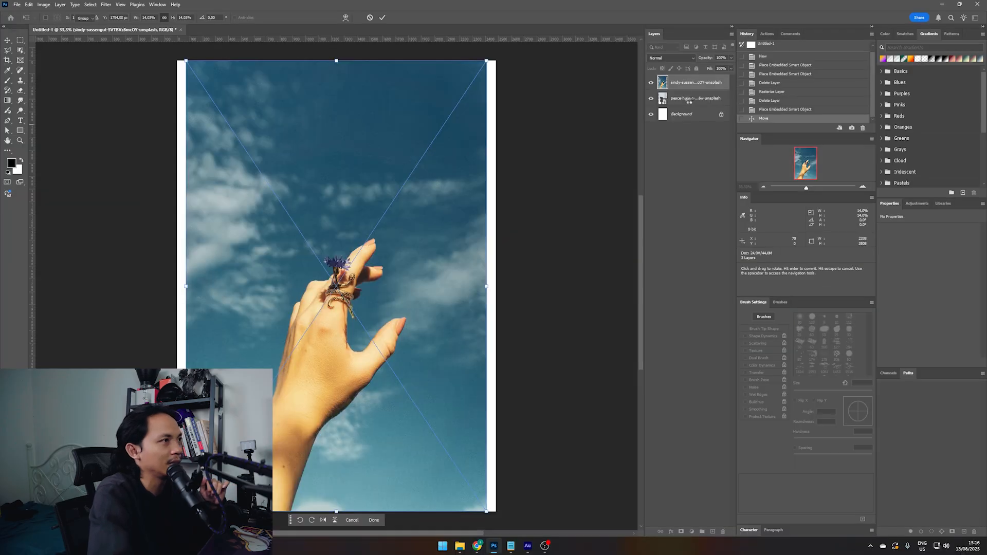
pyautogui.press('Return')
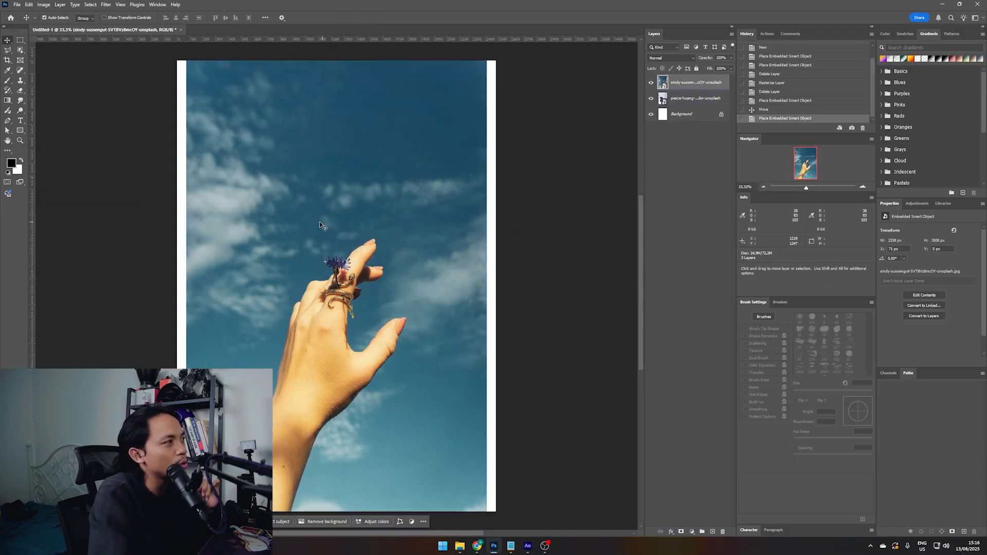
# Step: Reorder the layers to put the chair photo above the hand photo, and look at the Move tool's Auto-Select options
pyautogui.click(668, 99)
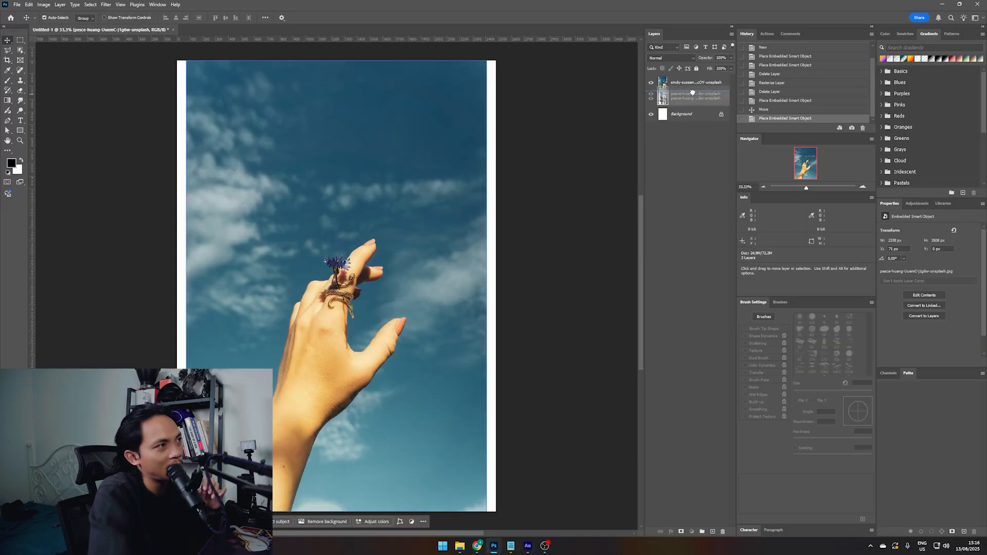
pyautogui.moveTo(692, 91)
pyautogui.mouseDown()
pyautogui.moveTo(693, 79)
pyautogui.moveTo(701, 99)
pyautogui.moveTo(699, 83)
pyautogui.mouseUp()
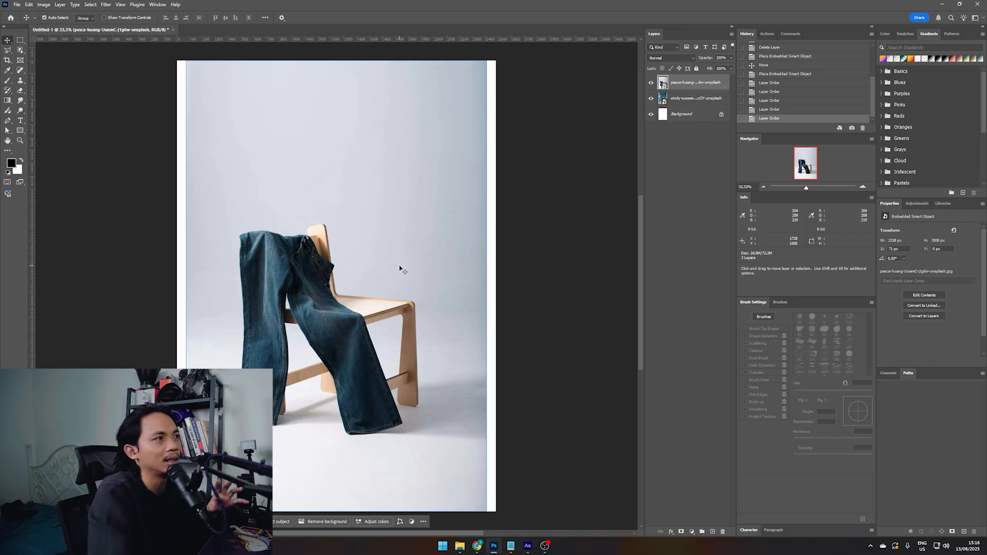
pyautogui.hotkey('ctrl', 'z')
pyautogui.click(679, 198)
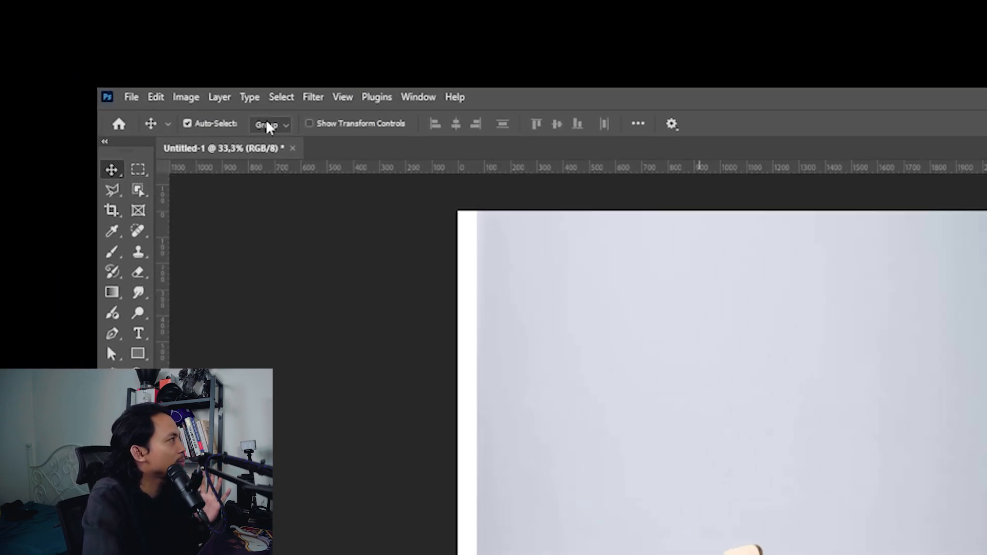
pyautogui.click(263, 126)
pyautogui.click(281, 129)
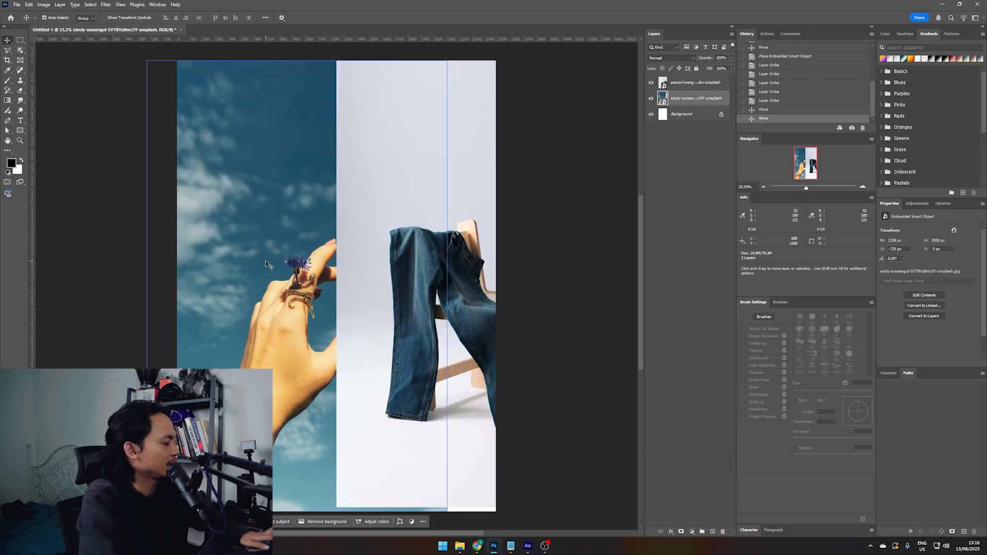
pyautogui.hotkey('ctrl', 't')
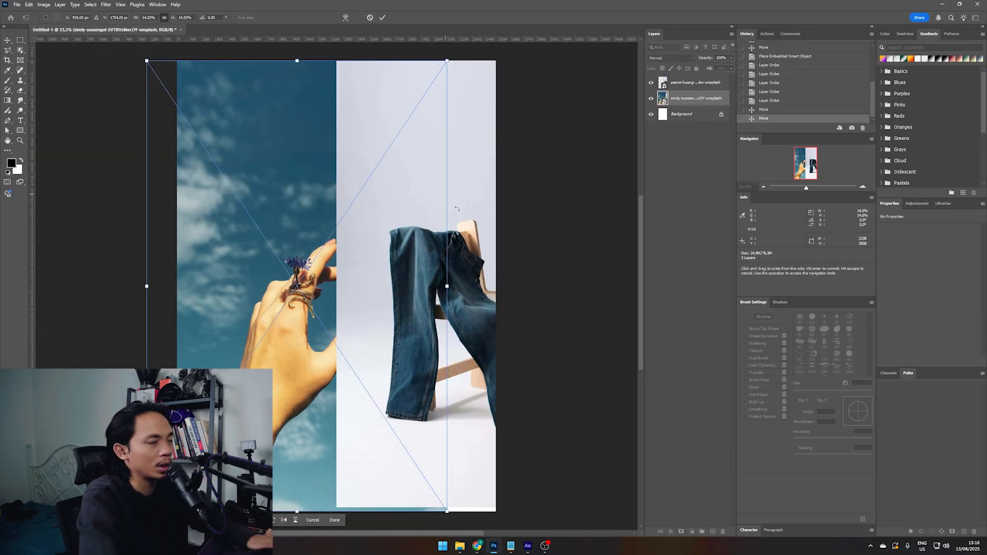
pyautogui.moveTo(446, 286)
pyautogui.mouseDown()
pyautogui.moveTo(463, 286)
pyautogui.moveTo(452, 286)
pyautogui.mouseUp()
pyautogui.press('Escape')
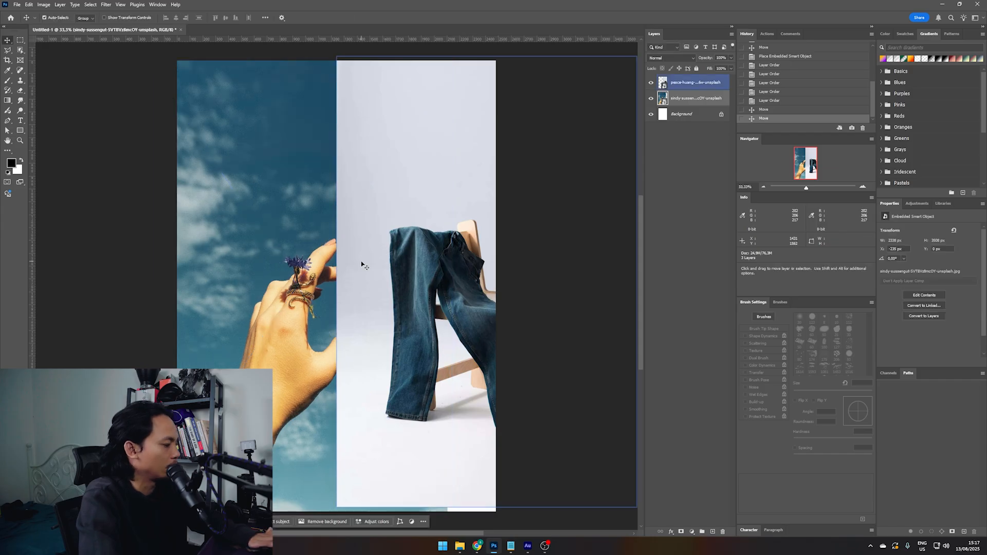
# Step: Scale the hand photo to 1109 × 1664 px with Free Transform and set it within the left half of the page
pyautogui.hotkey('ctrl', 't')
pyautogui.moveTo(447, 286); pyautogui.dragTo(288, 282)
pyautogui.moveTo(227, 265); pyautogui.dragTo(267, 258)
pyautogui.press('Return')
# Step: Scale the chair photo to about 1097 × 1646 px with Free Transform and fit it beside the hand photo
pyautogui.click(463, 259)
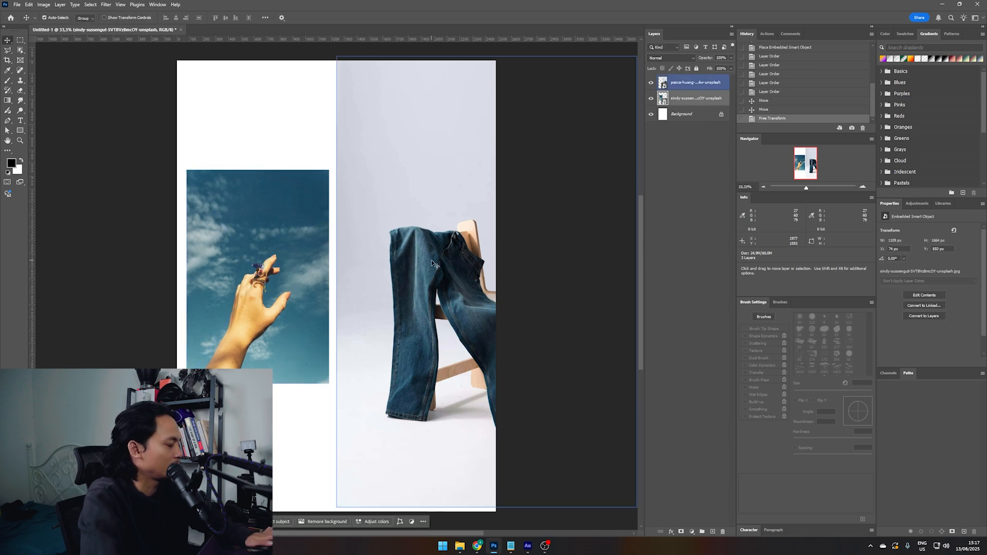
pyautogui.hotkey('ctrl', 't')
pyautogui.moveTo(337, 281); pyautogui.dragTo(397, 287)
pyautogui.moveTo(554, 286); pyautogui.dragTo(489, 285)
pyautogui.press('Return')
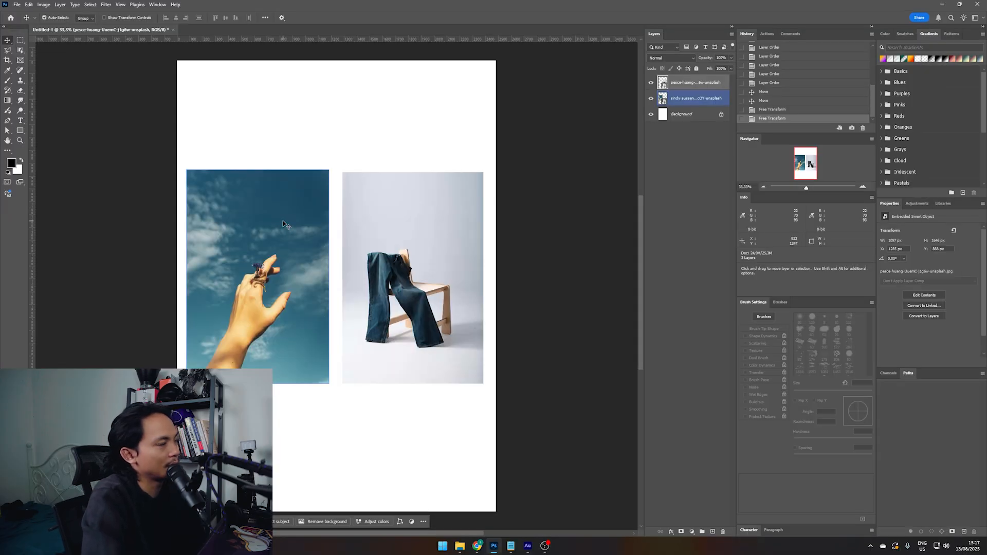
# Step: Use Auto-Select to pick each photo directly on the page and rearrange them, leaving the chair photo overlapping the hand photo's lower right corner
pyautogui.click(674, 538)
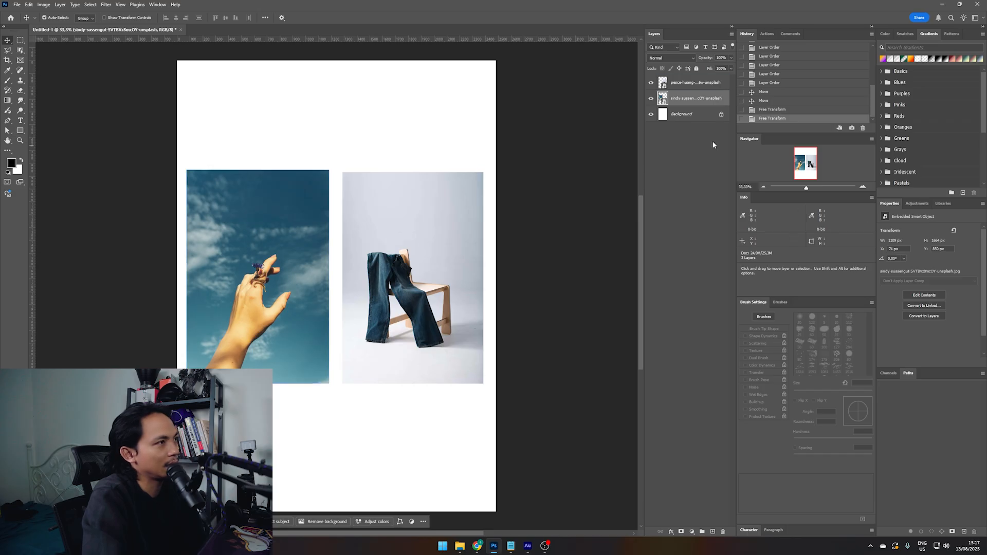
pyautogui.click(433, 226)
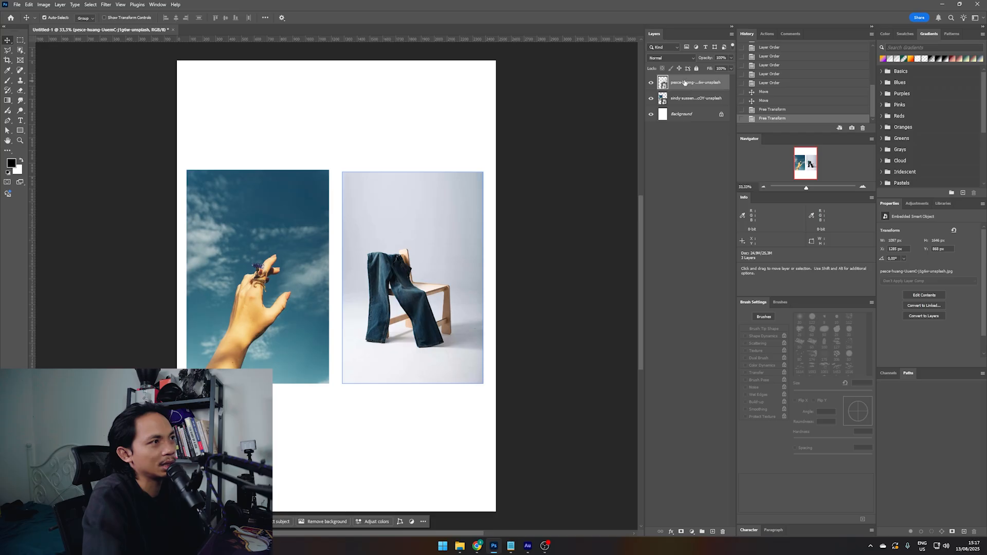
pyautogui.click(260, 231)
pyautogui.moveTo(460, 277); pyautogui.dragTo(460, 204)
pyautogui.moveTo(264, 214); pyautogui.dragTo(353, 259)
pyautogui.moveTo(395, 176); pyautogui.dragTo(275, 168)
pyautogui.moveTo(387, 364); pyautogui.dragTo(442, 295)
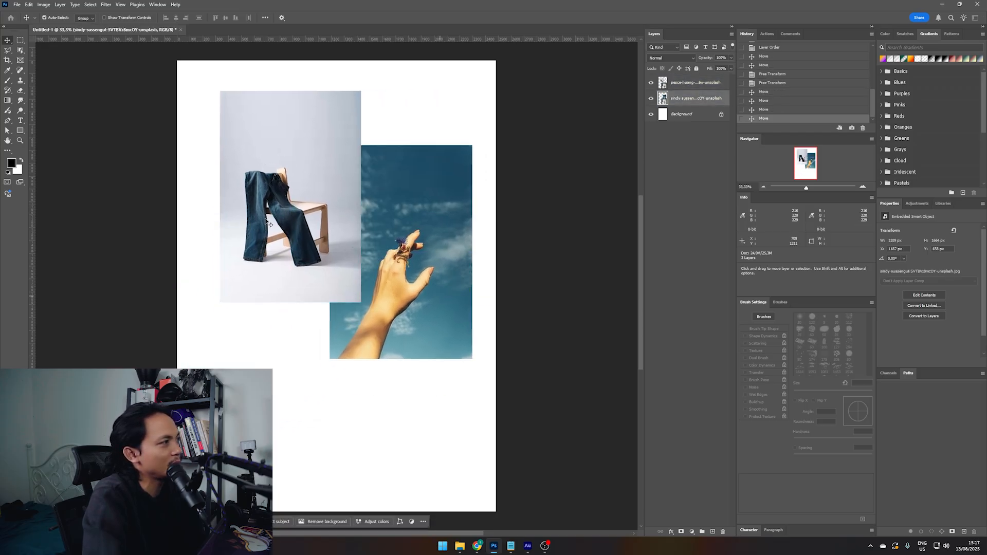
pyautogui.moveTo(266, 230); pyautogui.dragTo(276, 373)
pyautogui.moveTo(449, 222); pyautogui.dragTo(334, 162)
pyautogui.moveTo(343, 312); pyautogui.dragTo(418, 281)
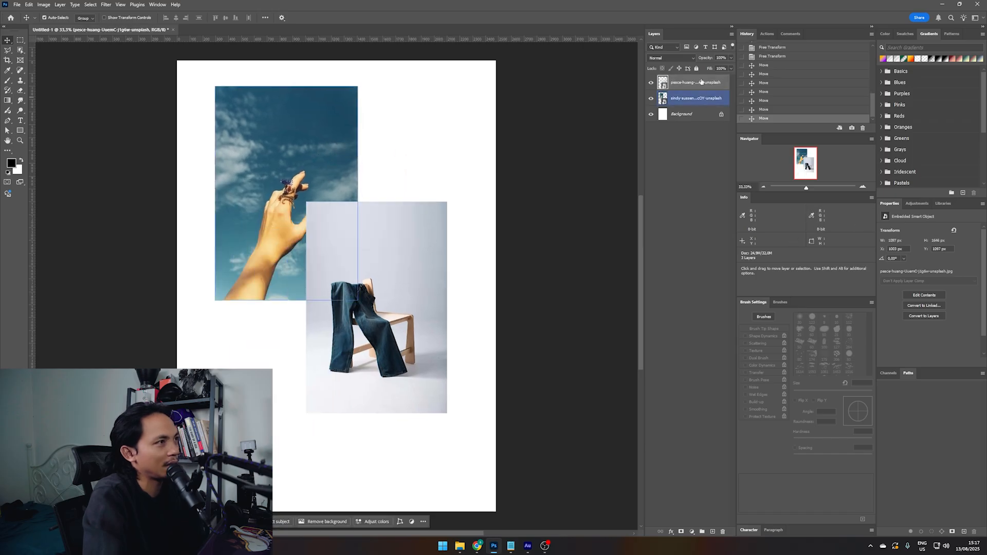
# Step: Move the chair photo onto the hand photo and scale it to 1109 × 1664 px so it covers the hand photo completely
pyautogui.click(695, 114)
pyautogui.click(690, 98)
pyautogui.click(690, 83)
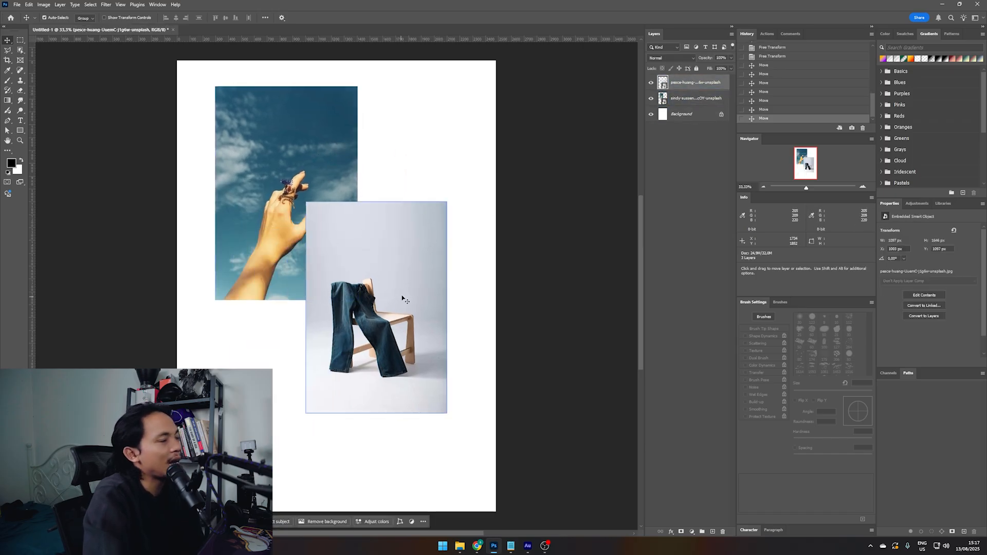
pyautogui.moveTo(403, 328); pyautogui.dragTo(360, 274)
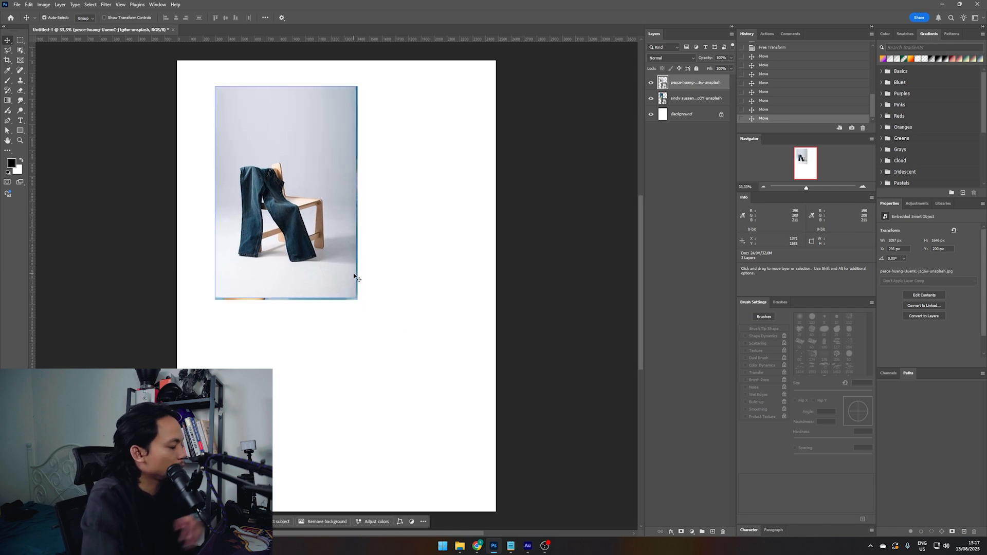
pyautogui.hotkey('ctrl', 't')
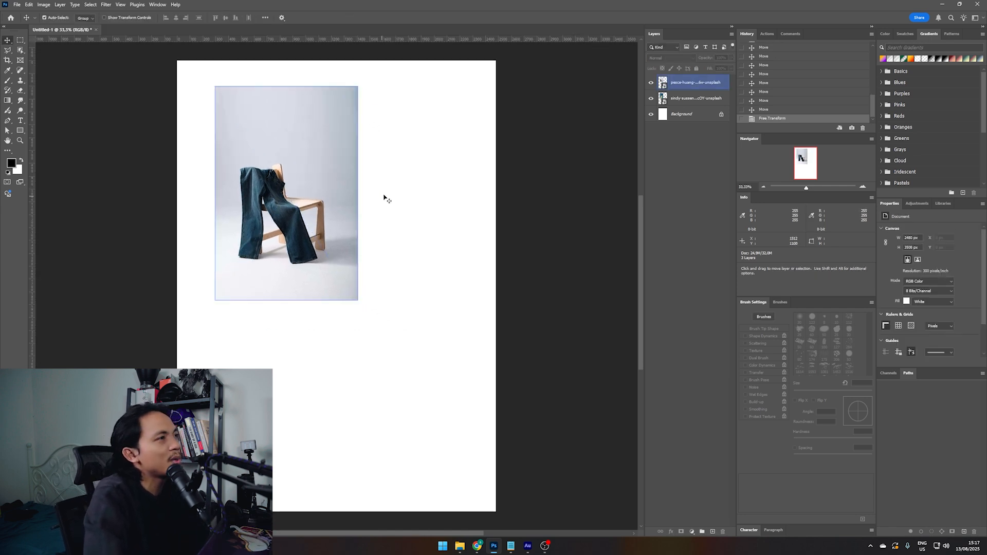
pyautogui.moveTo(323, 185)
pyautogui.mouseDown()
pyautogui.moveTo(346, 208)
pyautogui.moveTo(320, 186)
pyautogui.mouseUp()
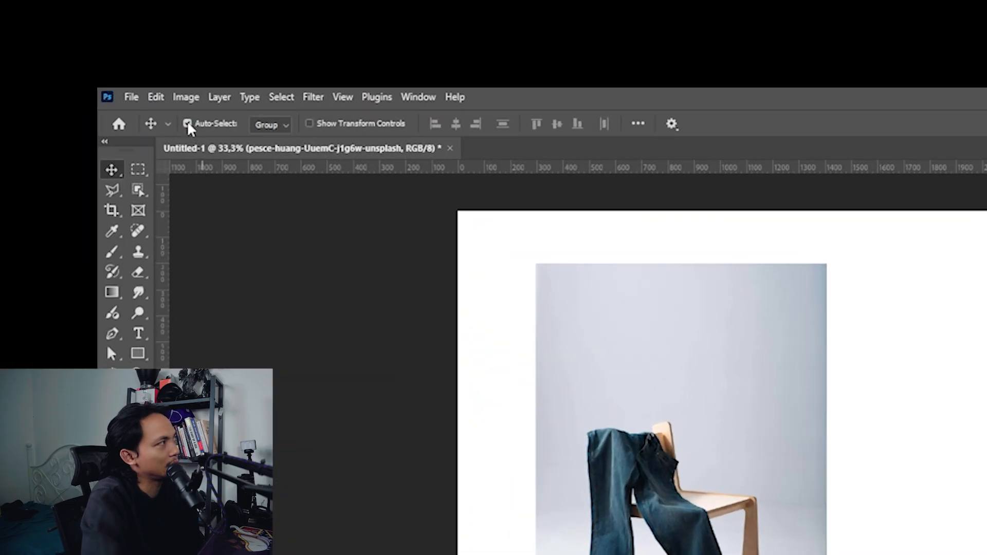
# Step: Turn off Auto-Select, choose the hand photo's layer and move it out from behind the chair photo to sit beside it
pyautogui.click(187, 124)
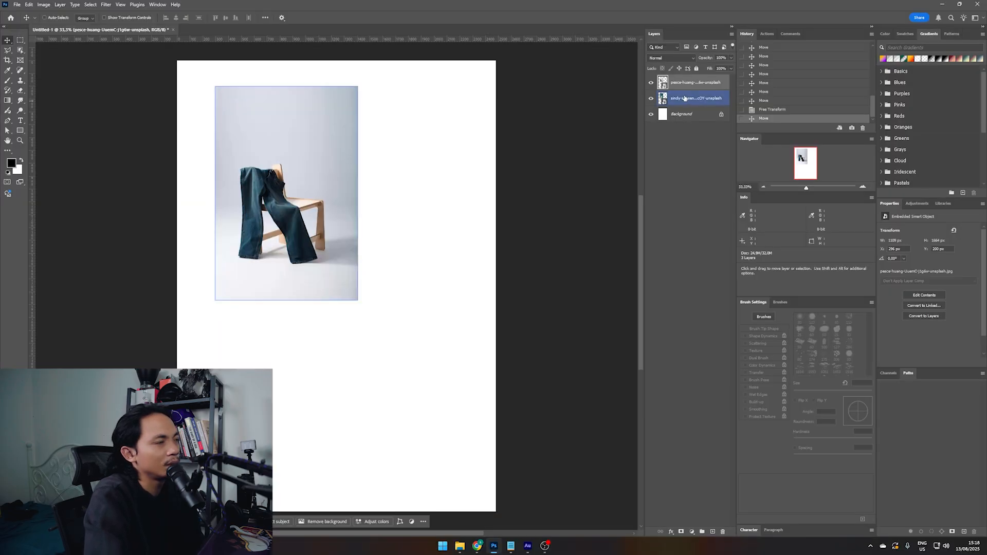
pyautogui.click(684, 98)
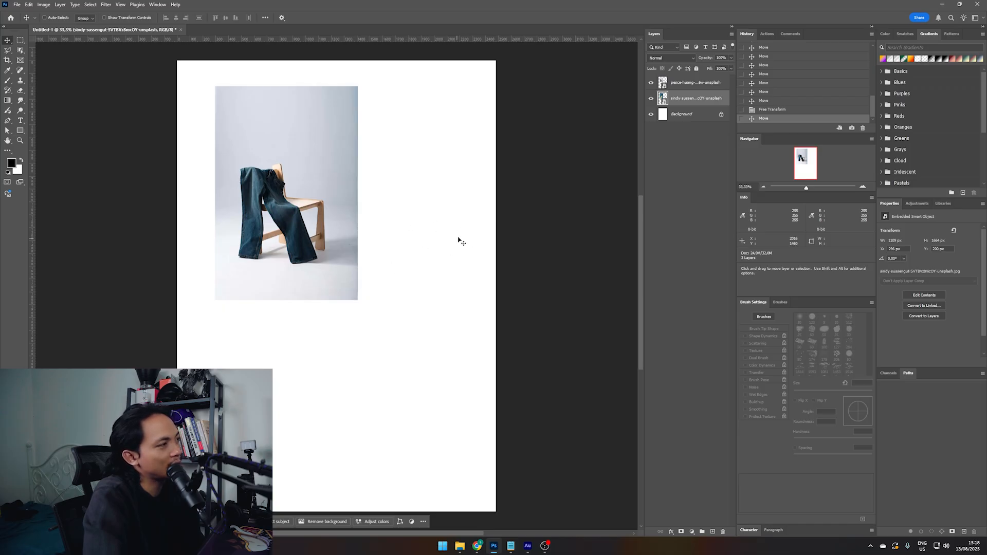
pyautogui.moveTo(425, 222); pyautogui.dragTo(540, 250)
pyautogui.moveTo(394, 253); pyautogui.dragTo(340, 391)
pyautogui.moveTo(446, 375); pyautogui.dragTo(480, 213)
pyautogui.moveTo(625, 293); pyautogui.dragTo(613, 212)
pyautogui.moveTo(586, 167); pyautogui.dragTo(427, 333)
pyautogui.moveTo(423, 419); pyautogui.dragTo(444, 368)
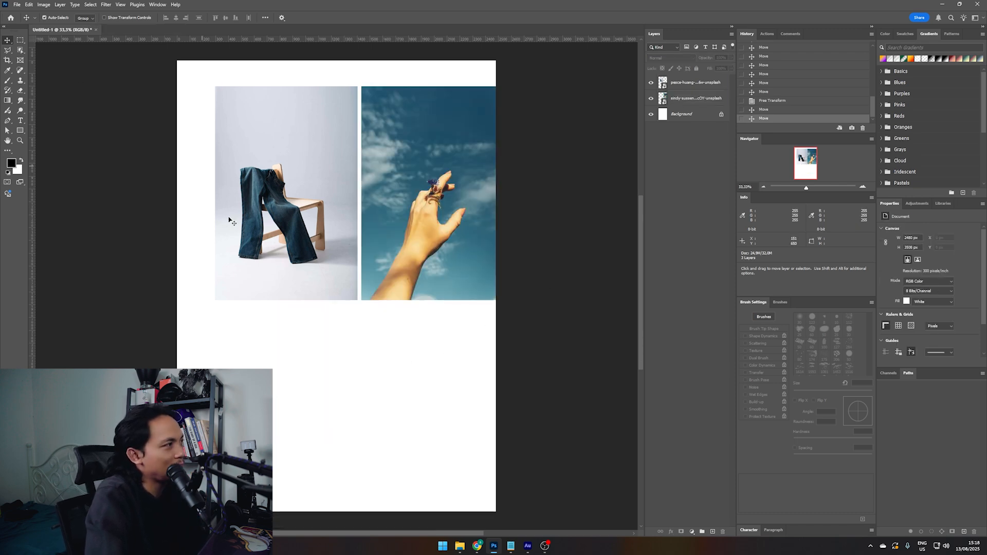
# Step: Select the chair and hand layers together, move both photos as one toward the middle of the page and deselect them
pyautogui.click(693, 100)
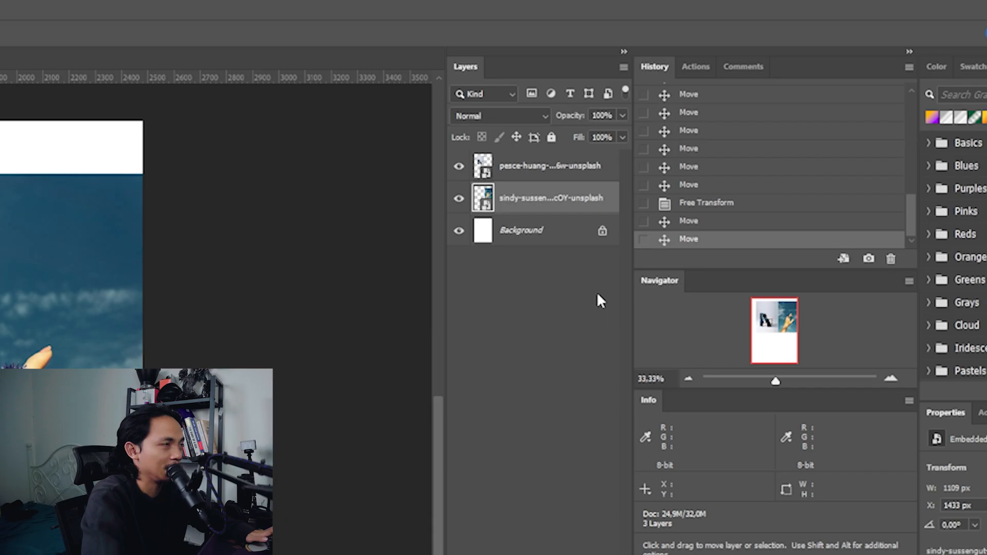
pyautogui.click(562, 166)
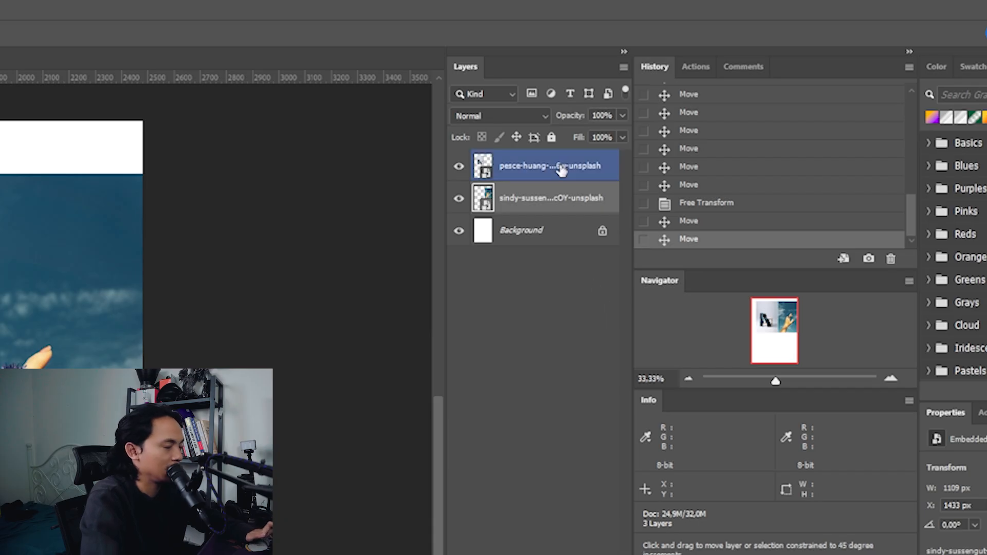
pyautogui.keyDown('shift'); pyautogui.click(562, 170); pyautogui.keyUp('shift')
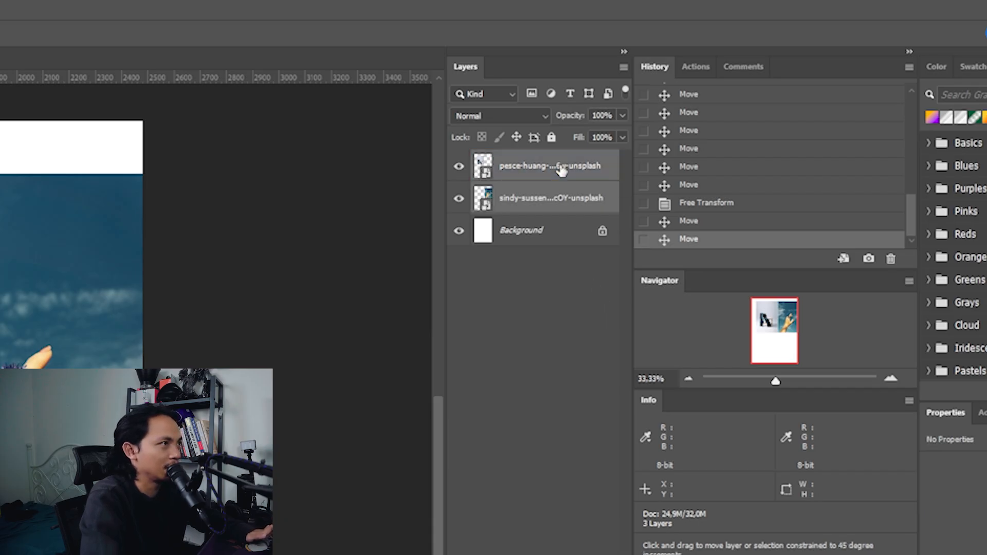
pyautogui.moveTo(376, 171); pyautogui.dragTo(437, 251)
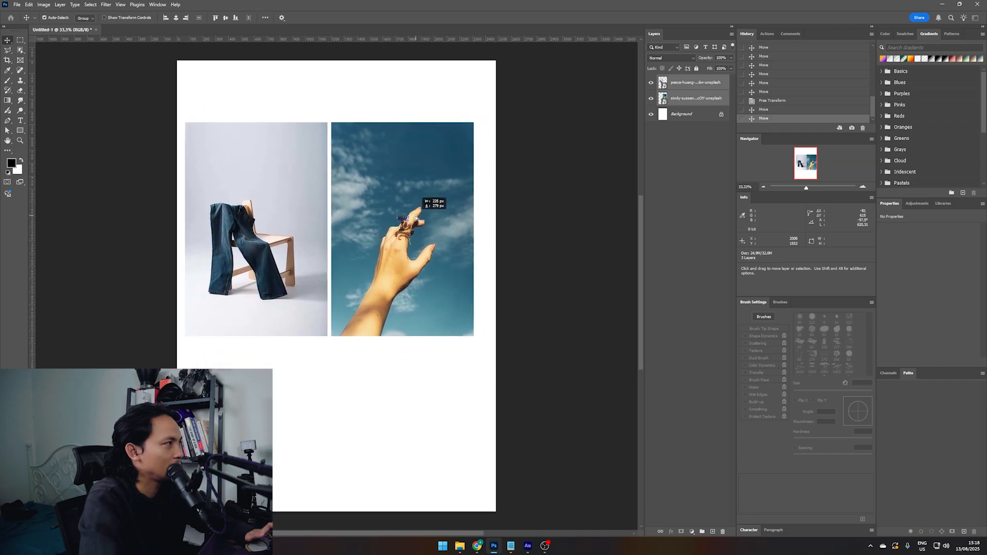
pyautogui.click(383, 119)
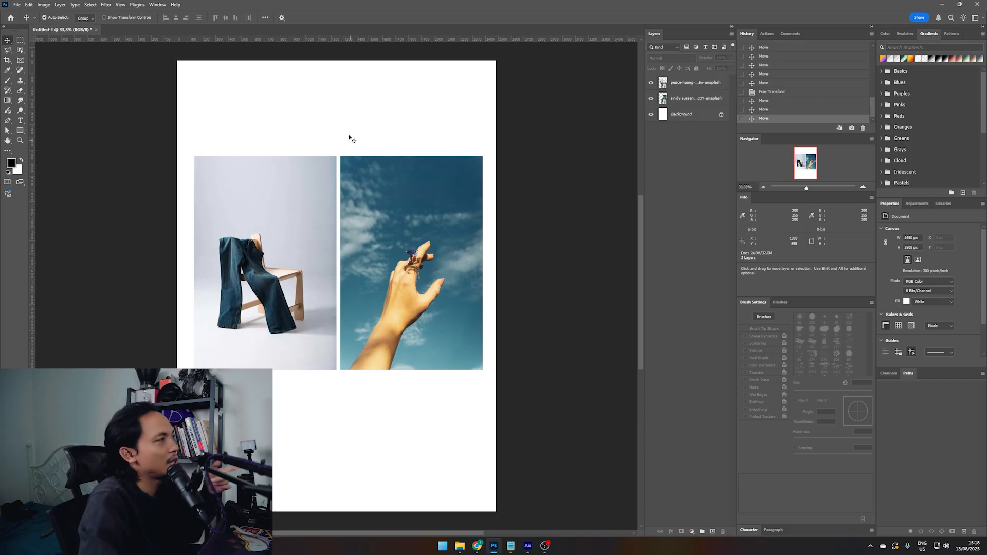
# Step: Select both photos at once by drawing a selection box across them on the page, and deselect them
pyautogui.moveTo(288, 107); pyautogui.dragTo(394, 193)
pyautogui.click(287, 109)
pyautogui.moveTo(263, 107); pyautogui.dragTo(419, 211)
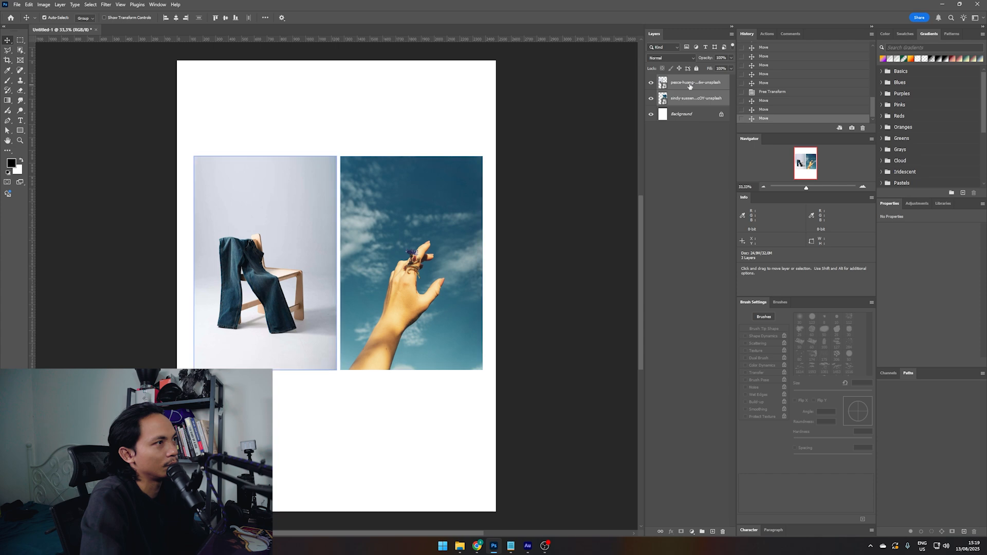
pyautogui.click(290, 114)
# Step: Move the chair and hand photos around the page, set them side by side in the upper half and deselect them
pyautogui.moveTo(422, 267); pyautogui.dragTo(354, 159)
pyautogui.moveTo(288, 246); pyautogui.dragTo(473, 315)
pyautogui.moveTo(319, 149); pyautogui.dragTo(324, 309)
pyautogui.moveTo(446, 323); pyautogui.dragTo(273, 193)
pyautogui.moveTo(392, 307); pyautogui.dragTo(385, 204)
pyautogui.click(478, 268)
pyautogui.moveTo(314, 210); pyautogui.dragTo(395, 252)
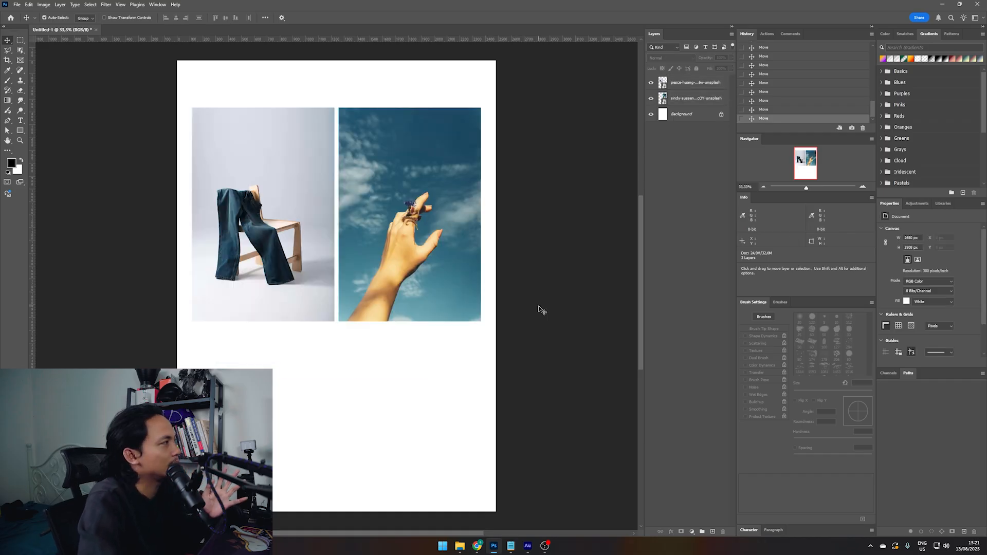
pyautogui.click(220, 138)
pyautogui.click(541, 184)
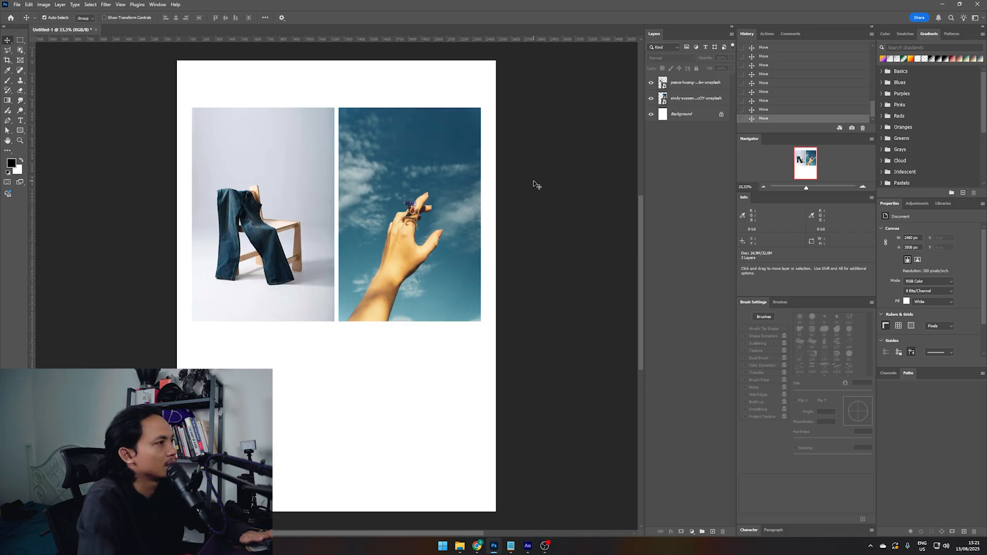
# Step: Nudge the hand photo 50 px to the right to widen its gap to the chair photo
pyautogui.click(379, 164)
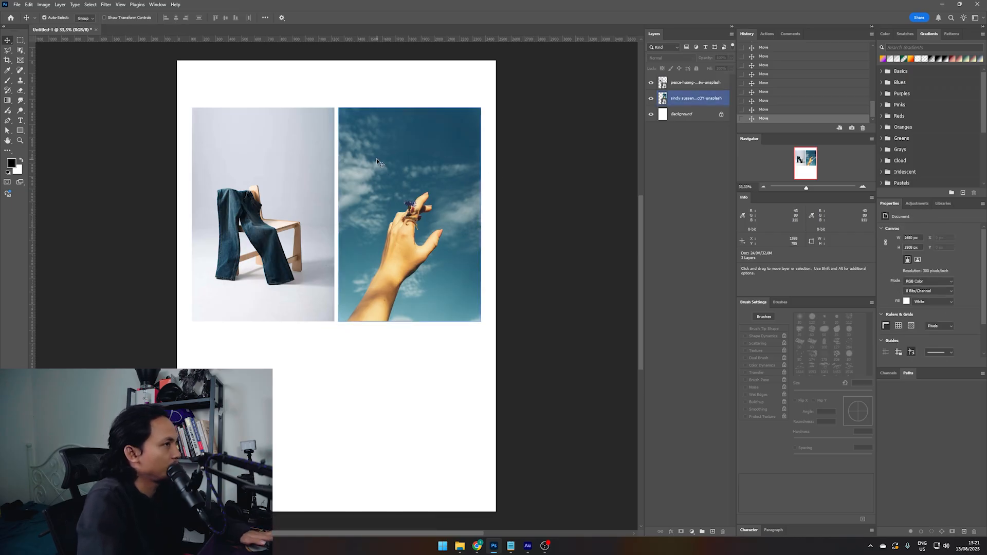
pyautogui.hotkey('shift', 'Right')
pyautogui.hotkey('shift', 'Right')
pyautogui.hotkey('shift', 'Right')
pyautogui.hotkey('shift', 'Right')
pyautogui.hotkey('shift', 'Right')
pyautogui.click(312, 165)
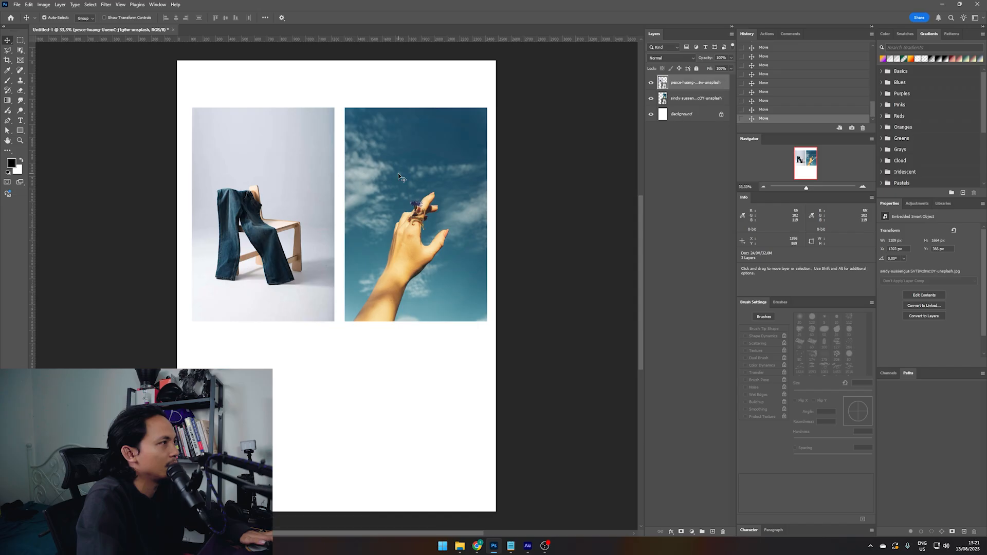
pyautogui.click(378, 176)
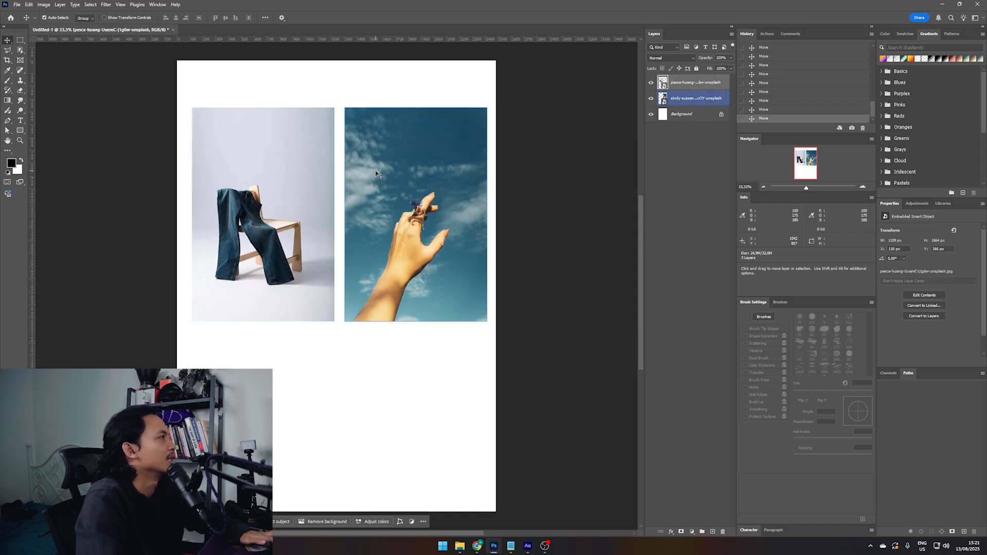
# Step: Switch to the Rectangular Marquee tool and back to the Move tool, and deselect the chair photo layer
pyautogui.press('m')
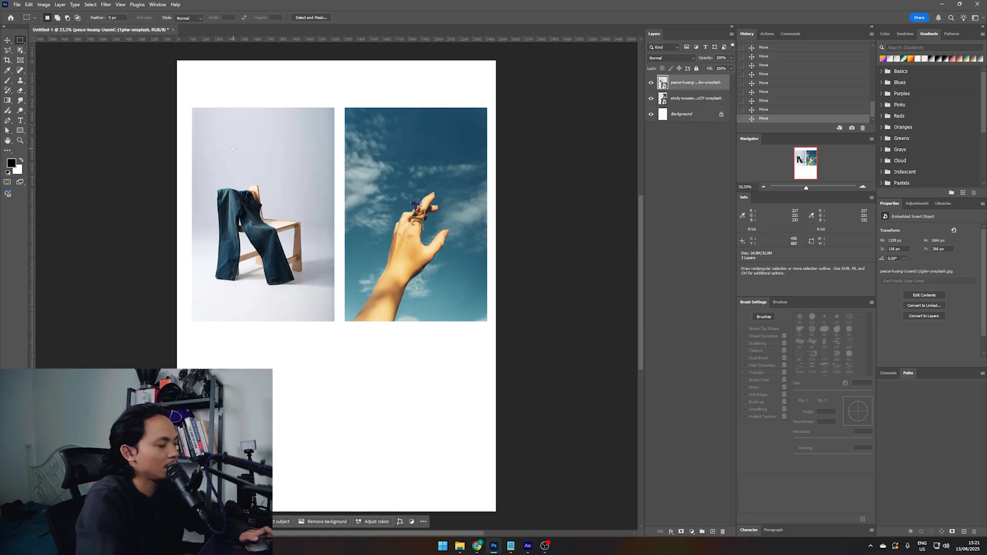
pyautogui.press('v')
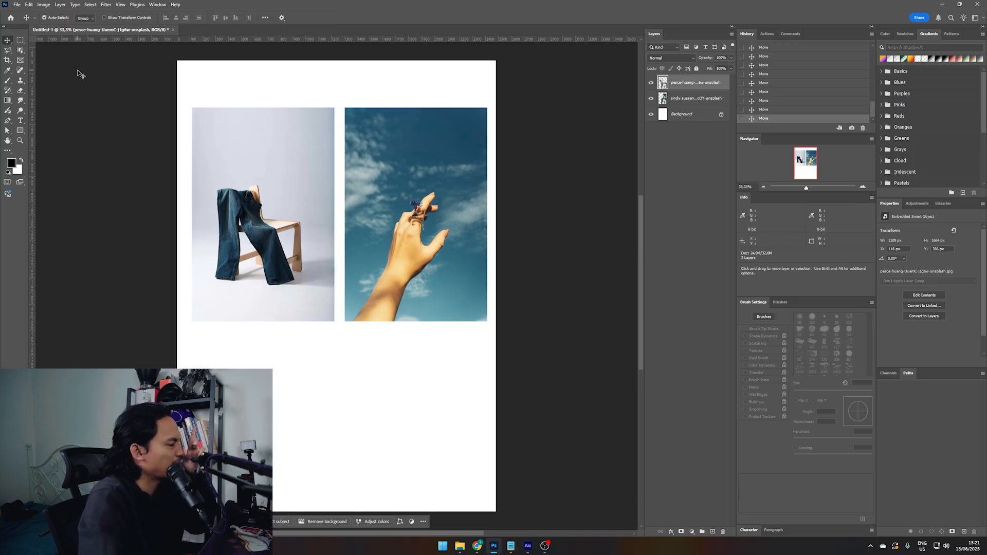
pyautogui.click(531, 161)
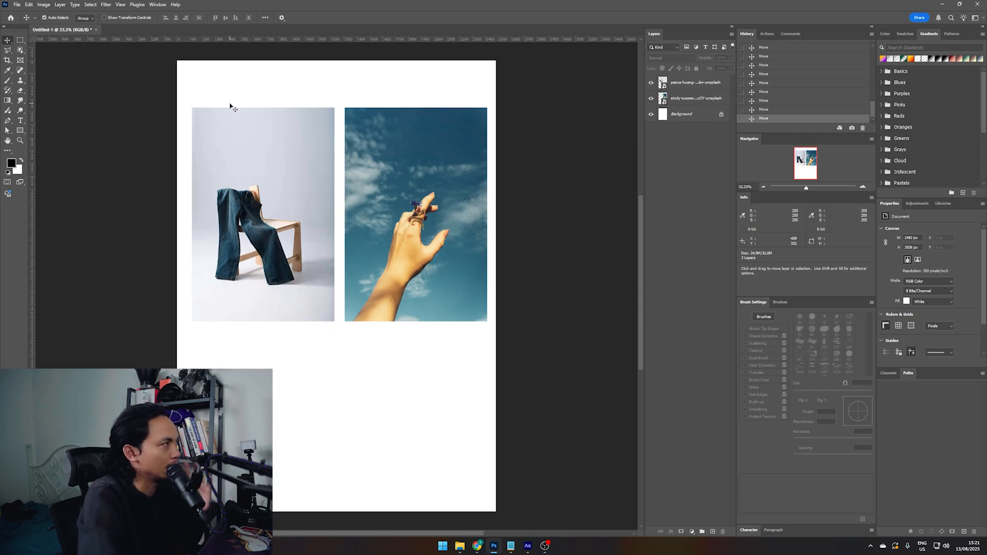
# Step: Examine the tool variants grouped under the Marquee, Lasso and Object Selection tools
pyautogui.click(21, 39)
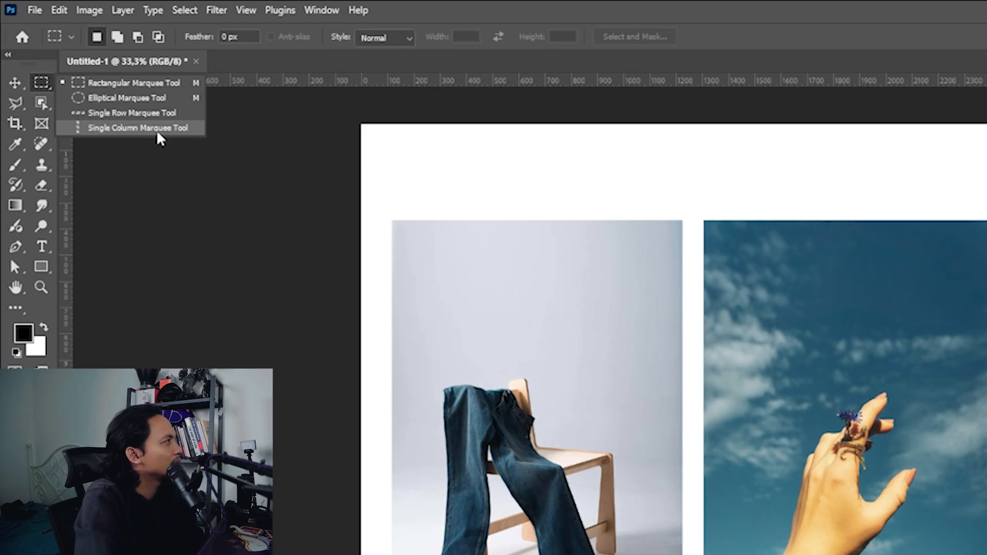
pyautogui.click(16, 105)
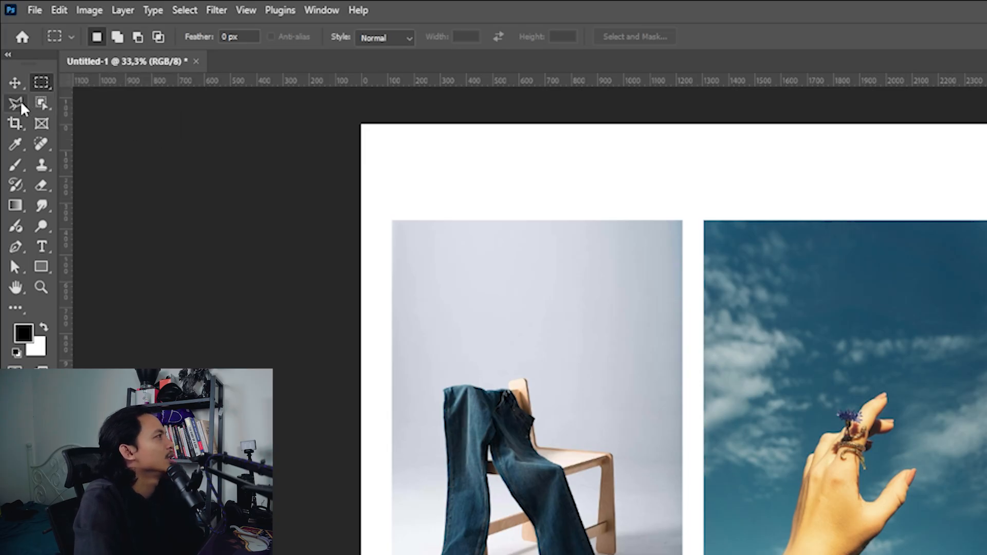
pyautogui.click(16, 106)
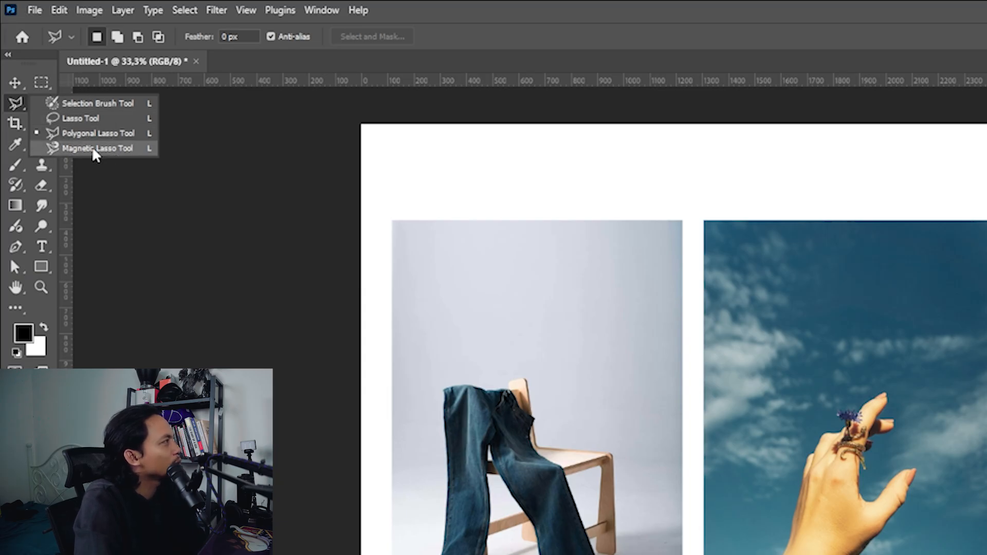
pyautogui.click(9, 111)
pyautogui.click(40, 103)
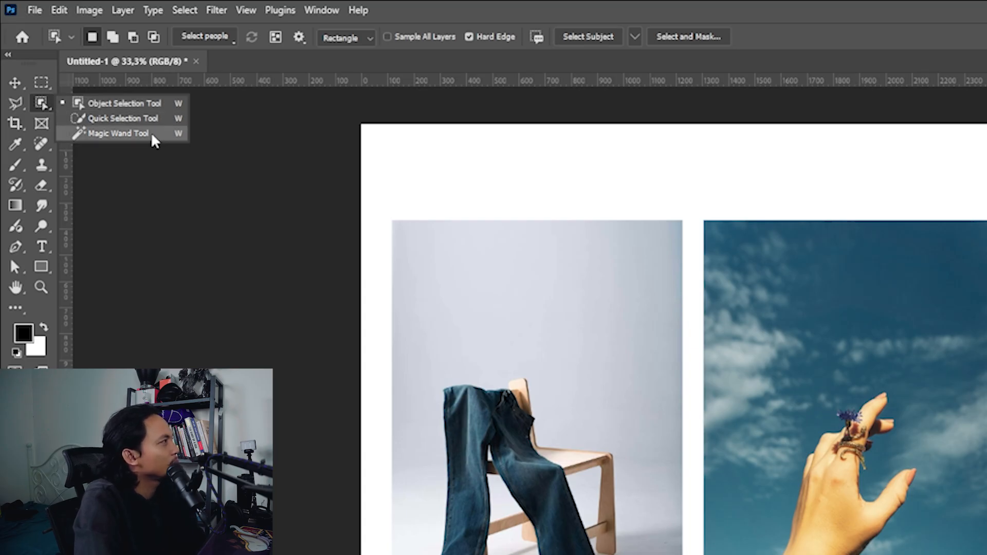
pyautogui.click(40, 101)
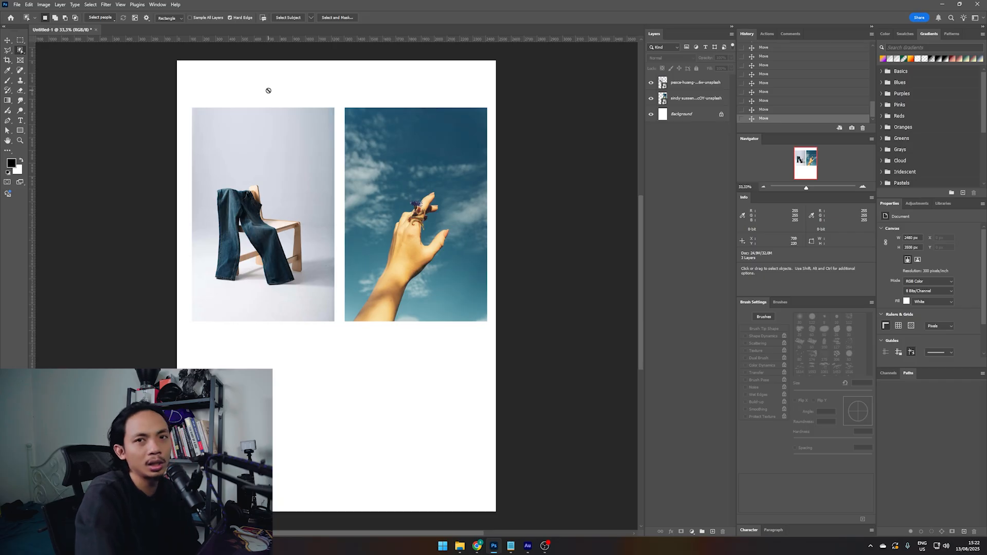
# Step: Delete the hand photo's layer and make the chair photo's layer active
pyautogui.click(695, 98)
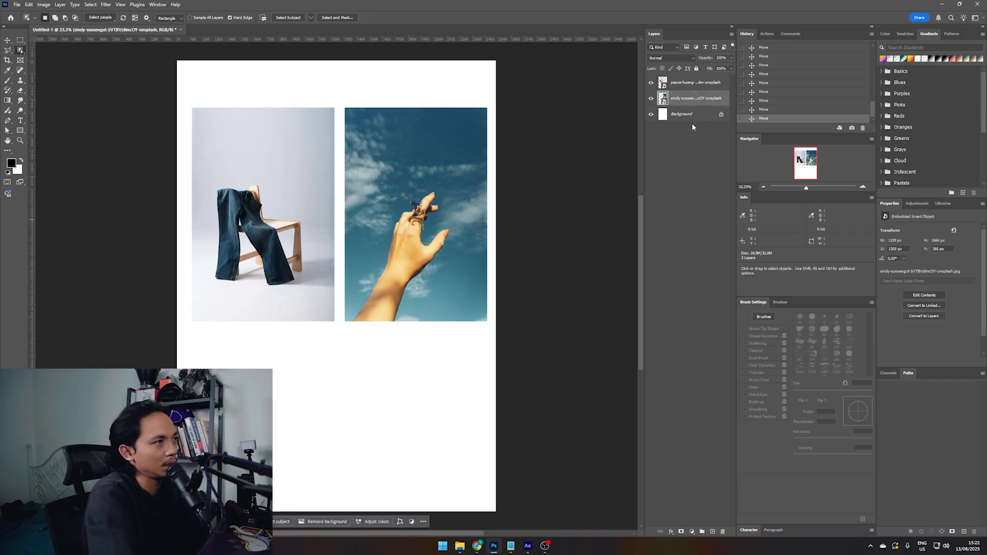
pyautogui.press('Delete')
pyautogui.click(695, 89)
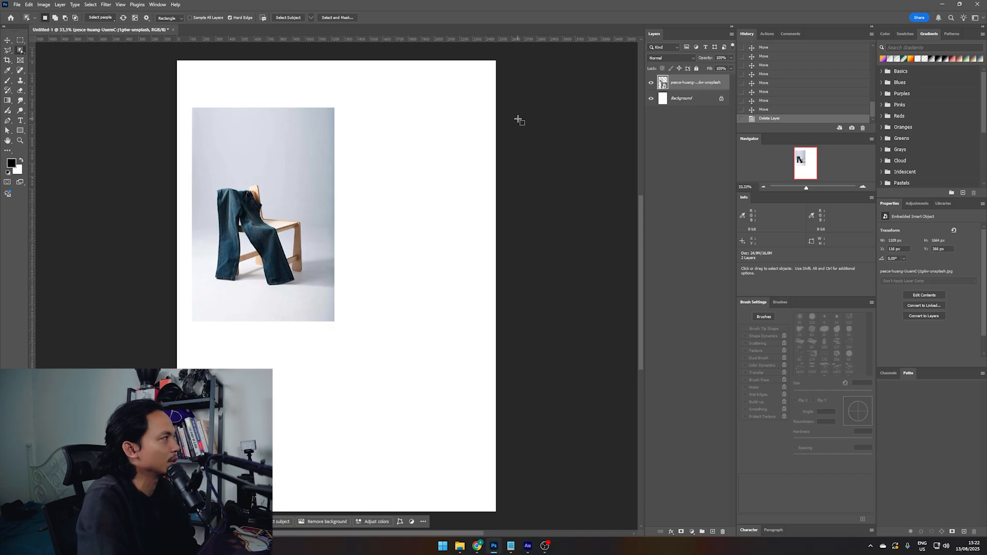
# Step: Enlarge the chair photo to 25.81% with Free Transform and center it on the page
pyautogui.press('v')
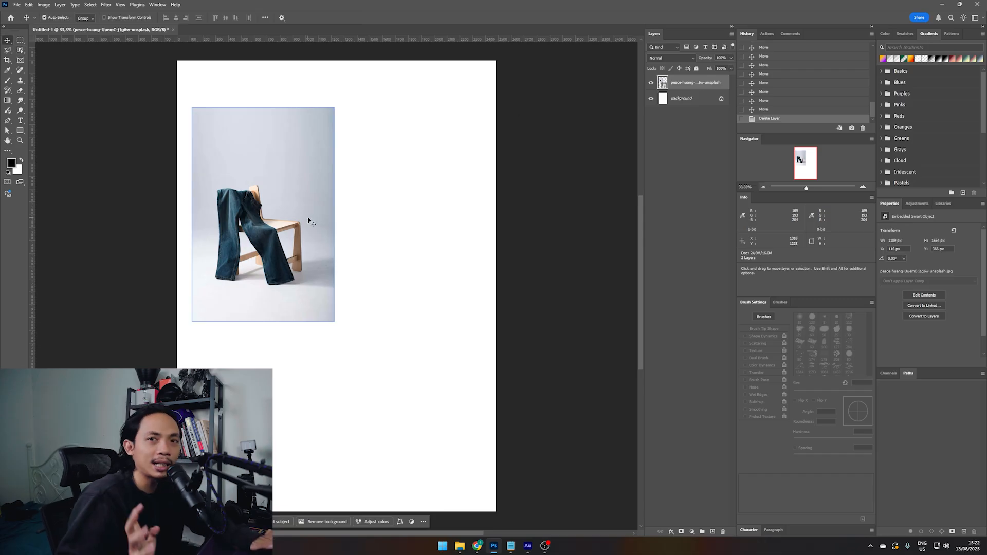
pyautogui.press('ctrl')
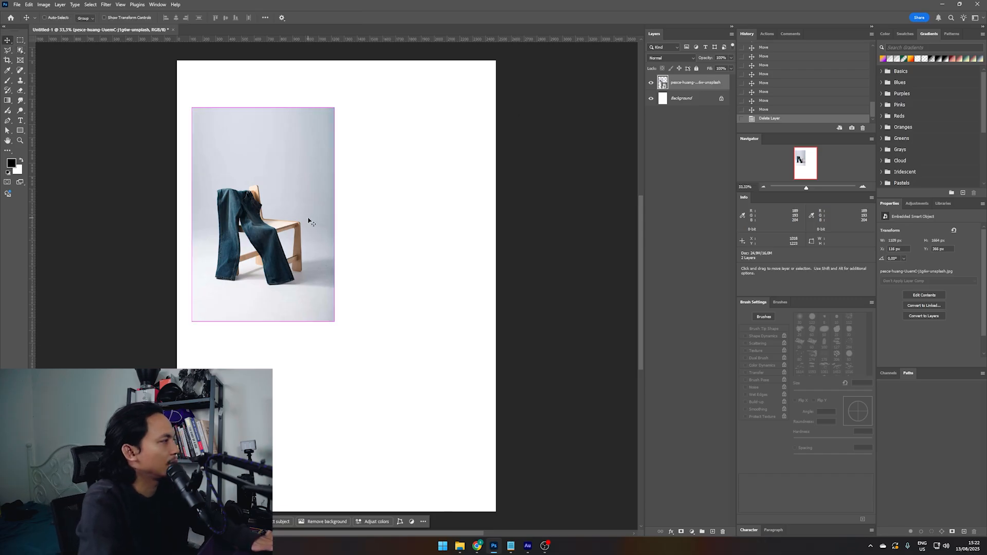
pyautogui.hotkey('ctrl', 't')
pyautogui.moveTo(334, 322); pyautogui.dragTo(463, 509)
pyautogui.moveTo(395, 418); pyautogui.dragTo(406, 397)
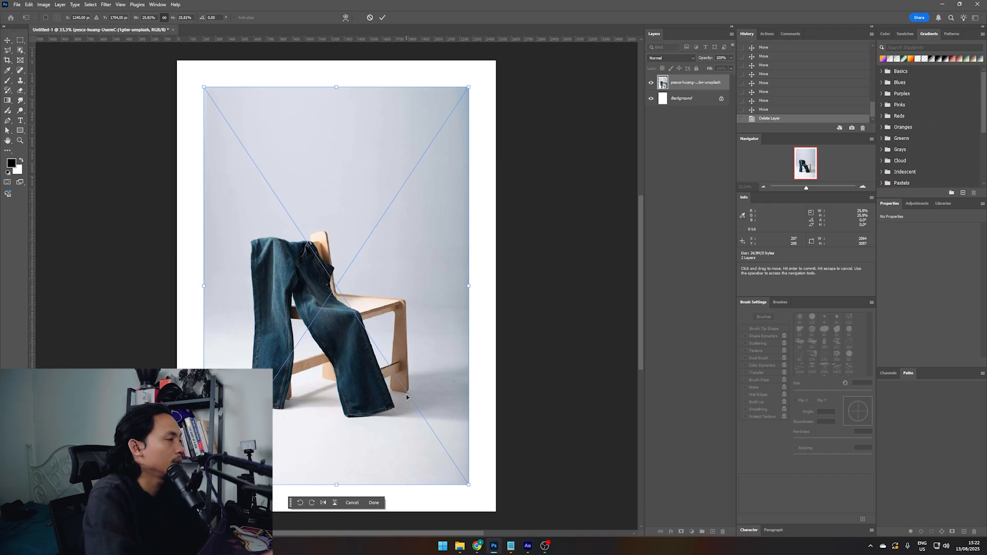
pyautogui.press('Return')
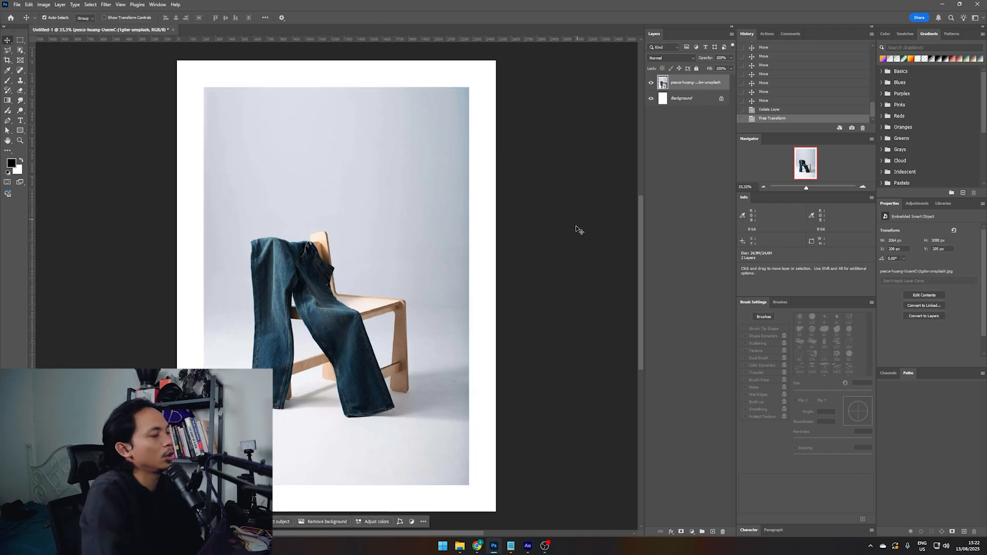
pyautogui.click(460, 547)
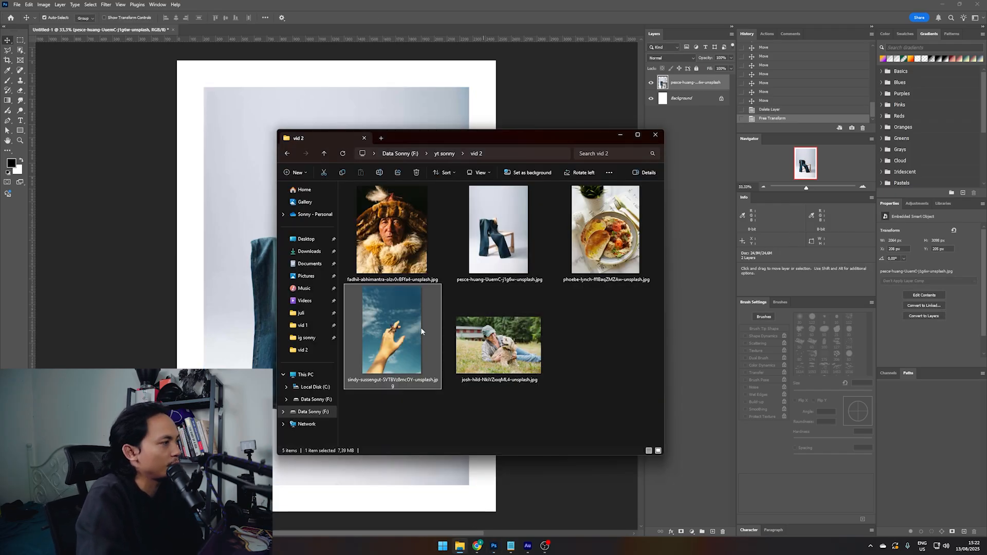
pyautogui.click(134, 209)
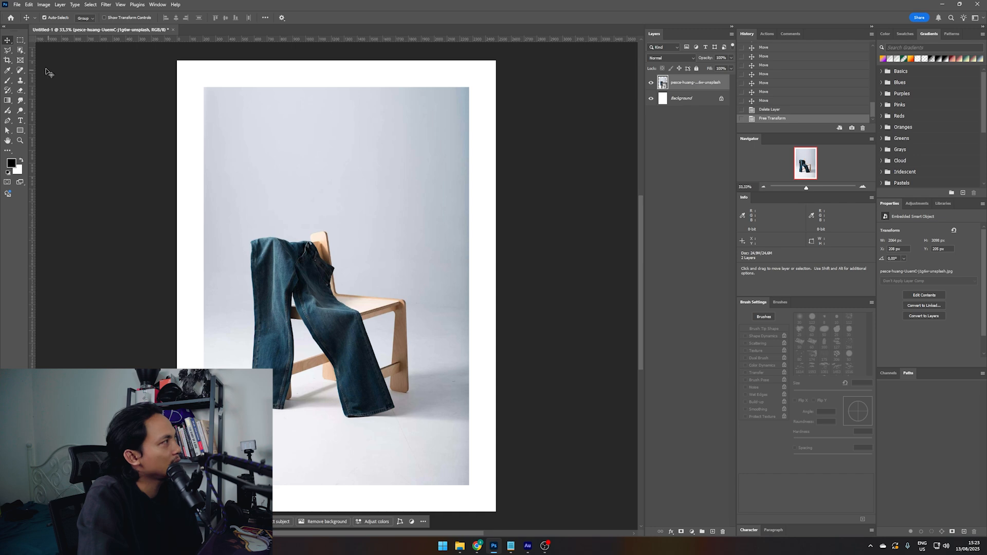
# Step: Draw a rectangular selection about 1440 × 1720 px over the chair, try to move only its contents, and deselect
pyautogui.click(20, 41)
pyautogui.moveTo(235, 148); pyautogui.dragTo(420, 369)
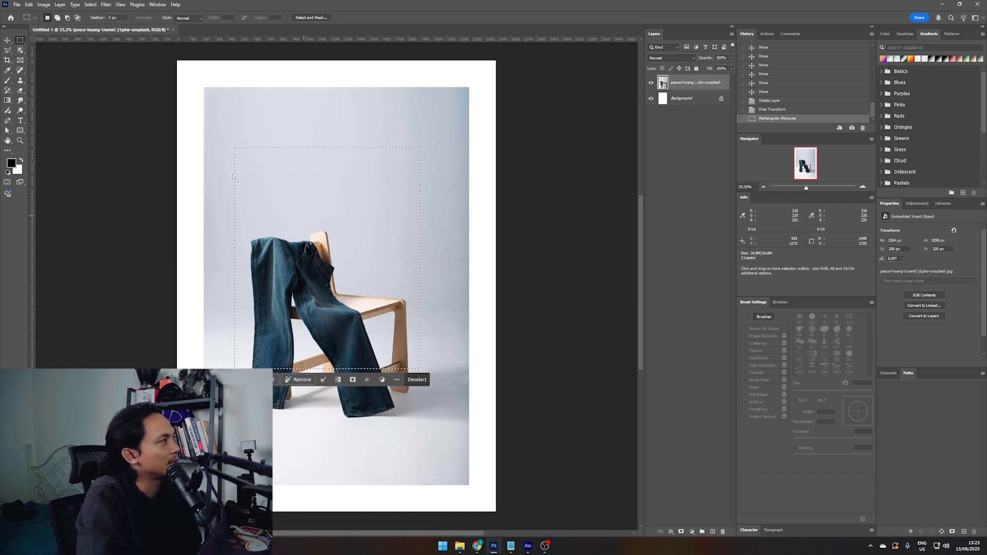
pyautogui.press('v')
pyautogui.moveTo(332, 214); pyautogui.dragTo(339, 260)
pyautogui.moveTo(371, 279); pyautogui.dragTo(362, 255)
pyautogui.hotkey('ctrl', 'd')
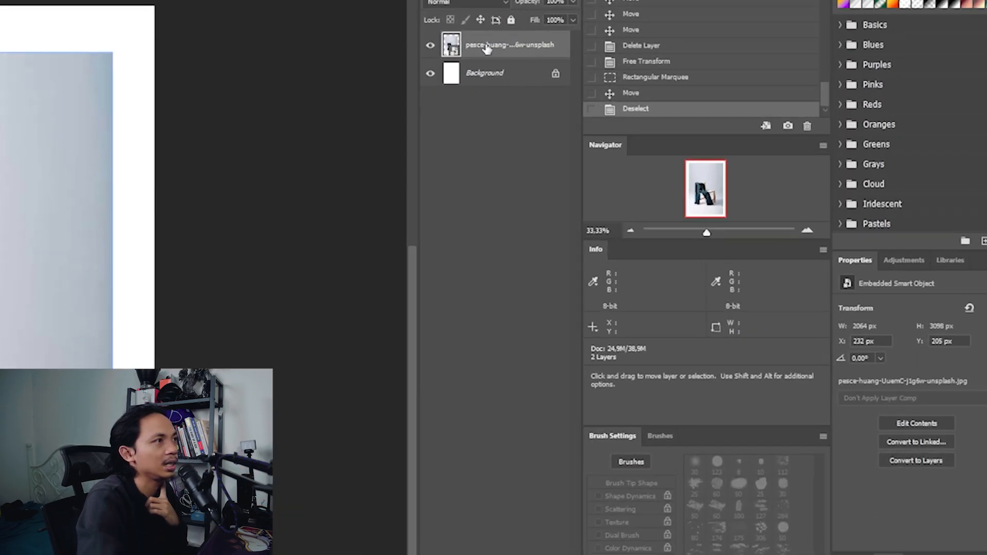
# Step: Rasterize the chair photo's smart object layer
pyautogui.rightClick(681, 82)
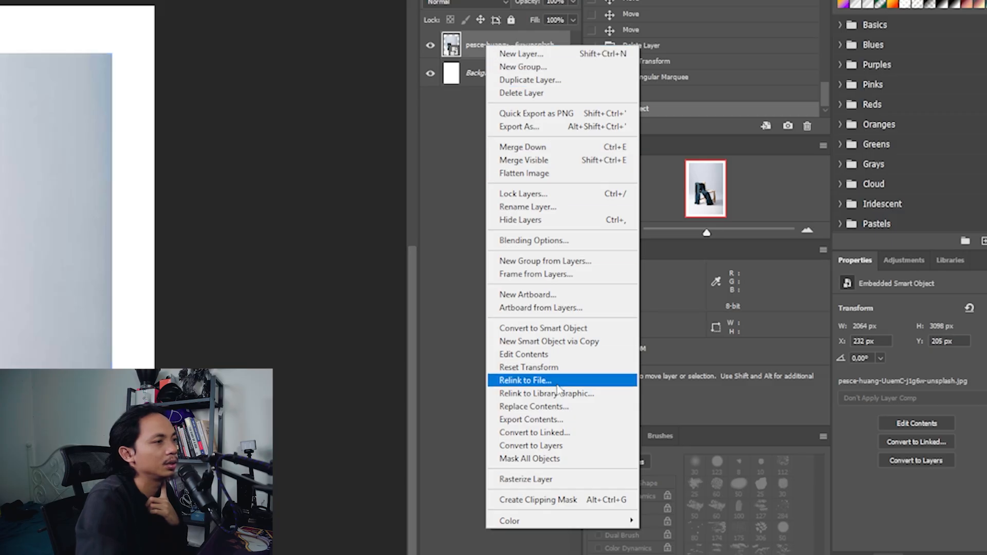
pyautogui.click(526, 480)
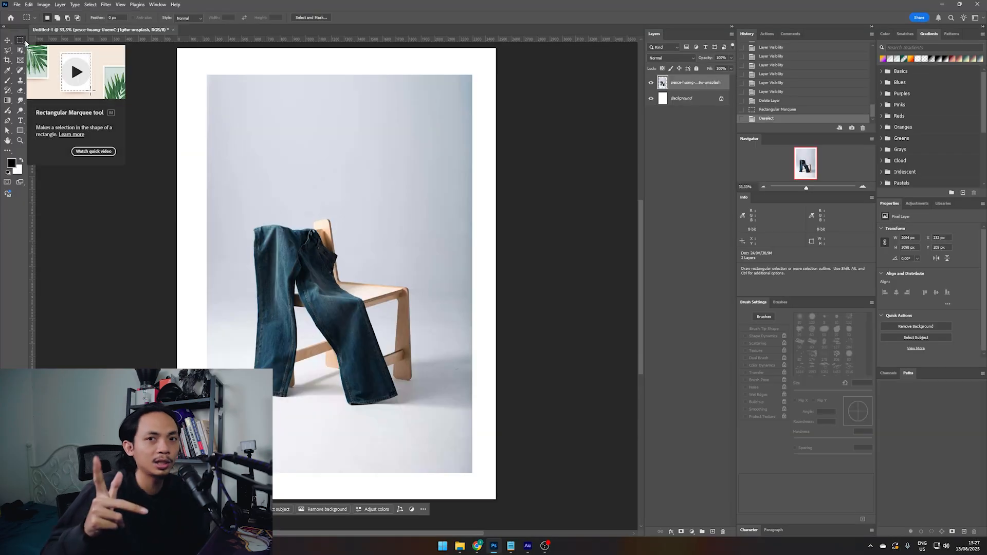
# Step: Copy a rectangular area about 1611 × 1731 px around the chair to a new layer and hide the original photo layer
pyautogui.rightClick(19, 40)
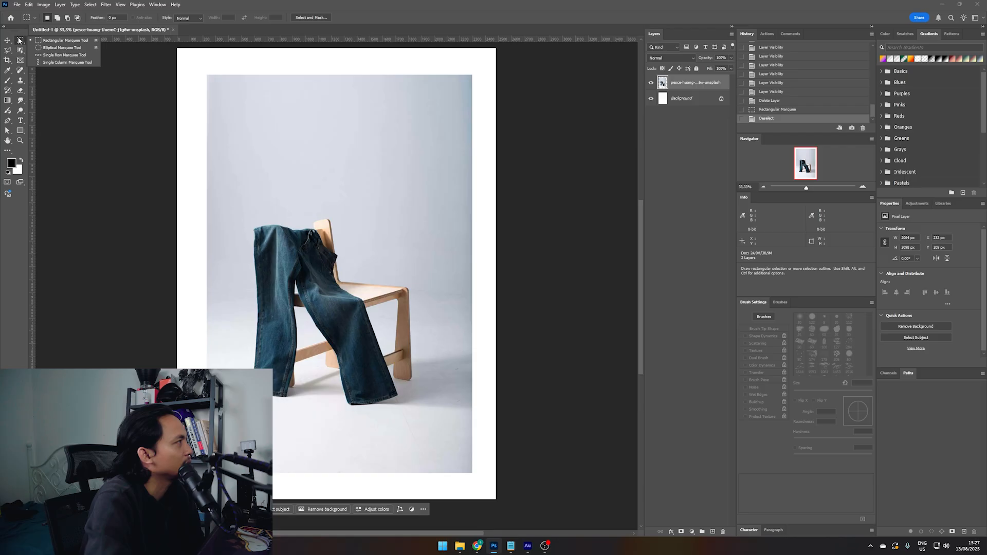
pyautogui.click(52, 41)
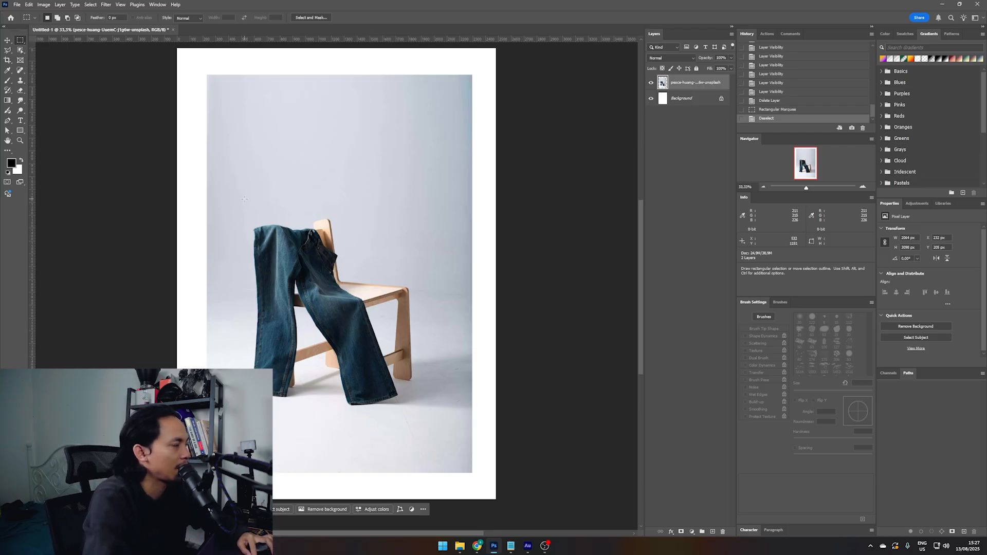
pyautogui.moveTo(237, 195); pyautogui.dragTo(443, 417)
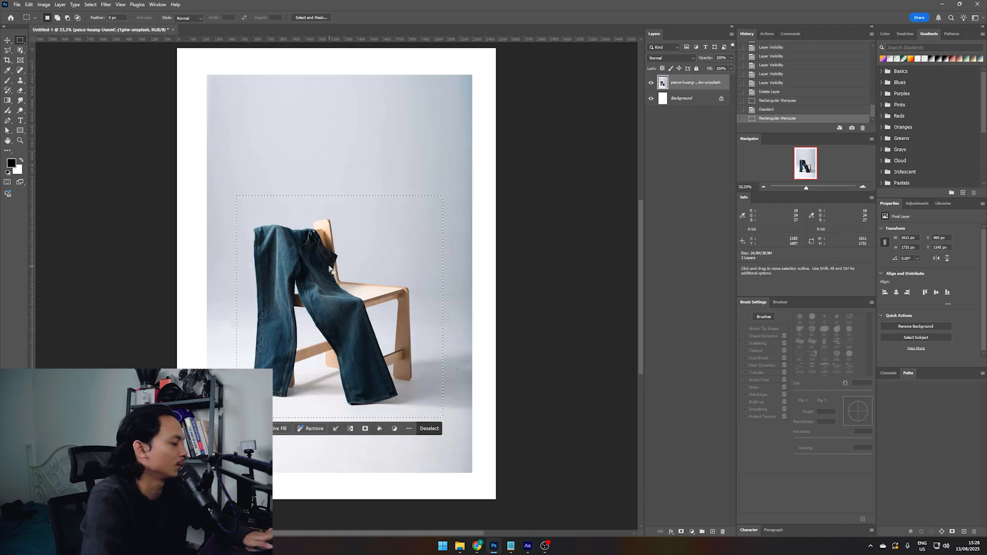
pyautogui.hotkey('ctrl', 'j')
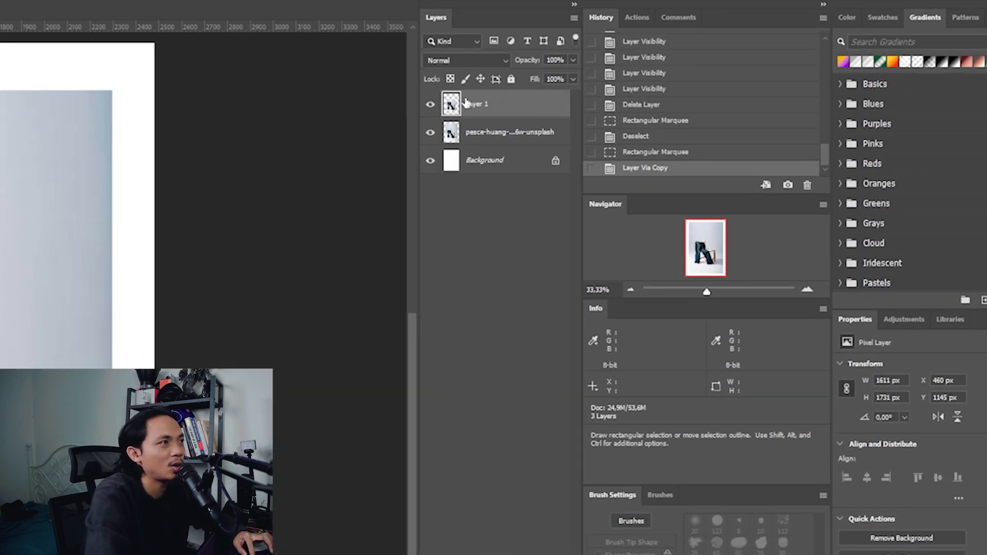
pyautogui.click(432, 134)
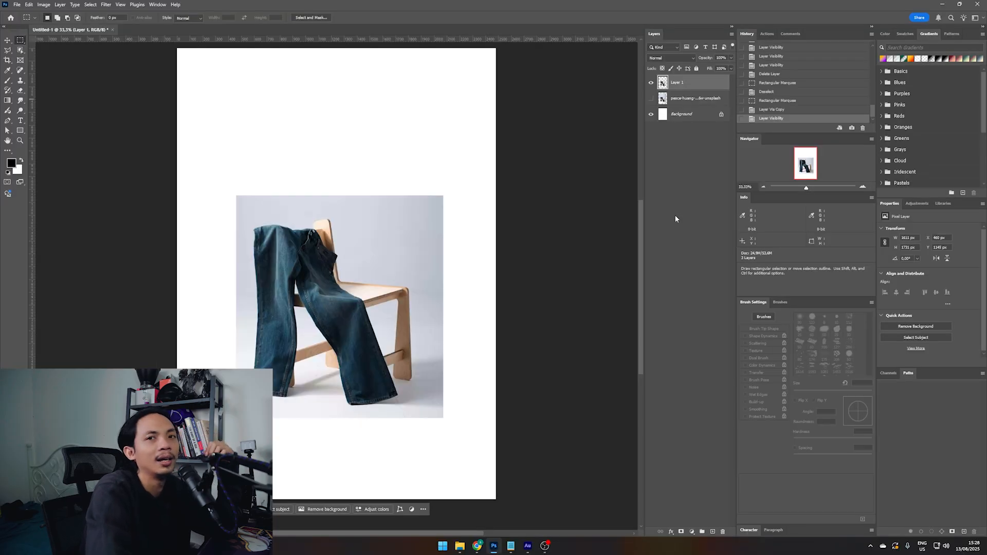
# Step: Undo hiding the original photo layer and delete the copied rectangular layer
pyautogui.hotkey('ctrl', 'z')
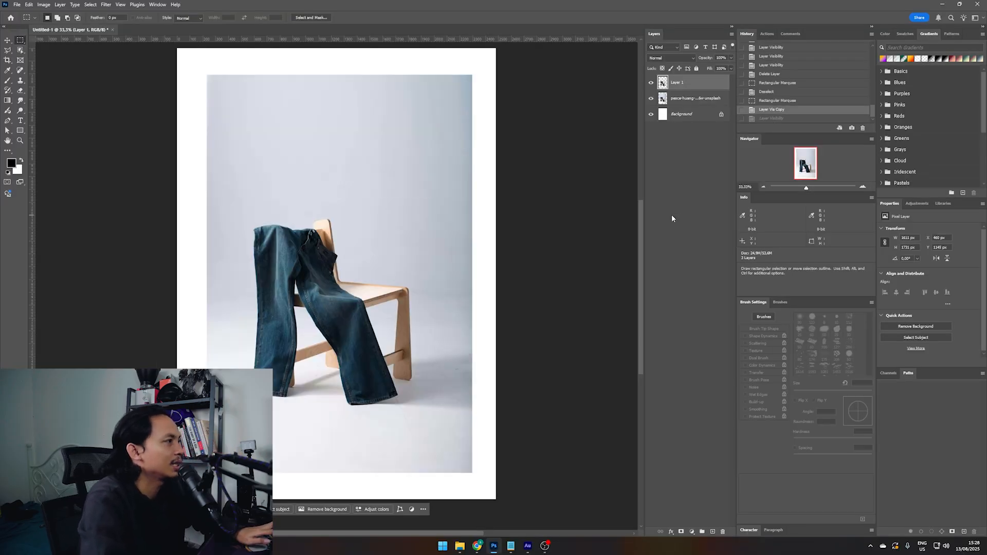
pyautogui.press('Delete')
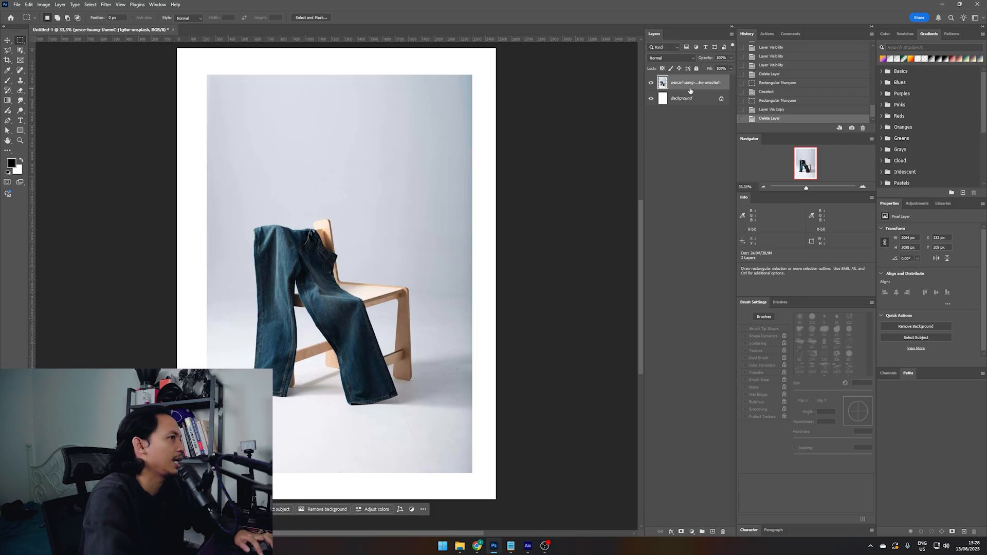
# Step: Draw a circular selection about 1827 px across around the chair with the Elliptical Marquee tool and reposition its outline
pyautogui.rightClick(19, 41)
pyautogui.click(54, 47)
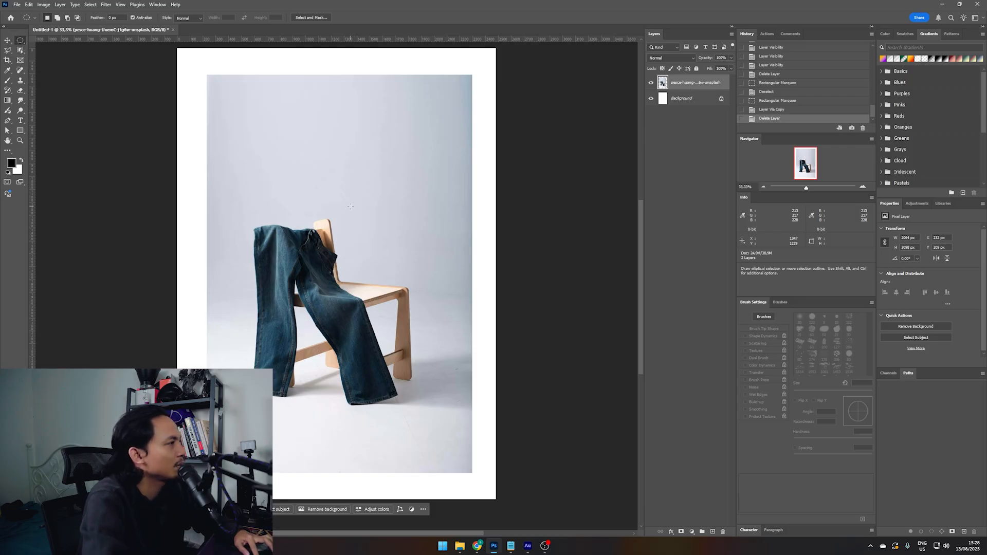
pyautogui.moveTo(226, 198); pyautogui.dragTo(448, 428)
pyautogui.rightClick(21, 39)
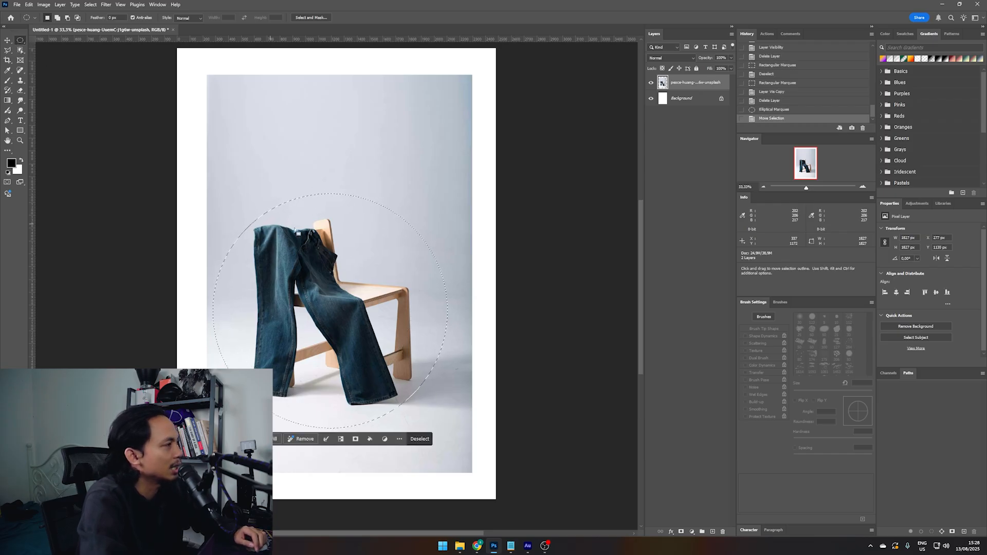
pyautogui.click(60, 48)
pyautogui.moveTo(351, 283); pyautogui.dragTo(367, 277)
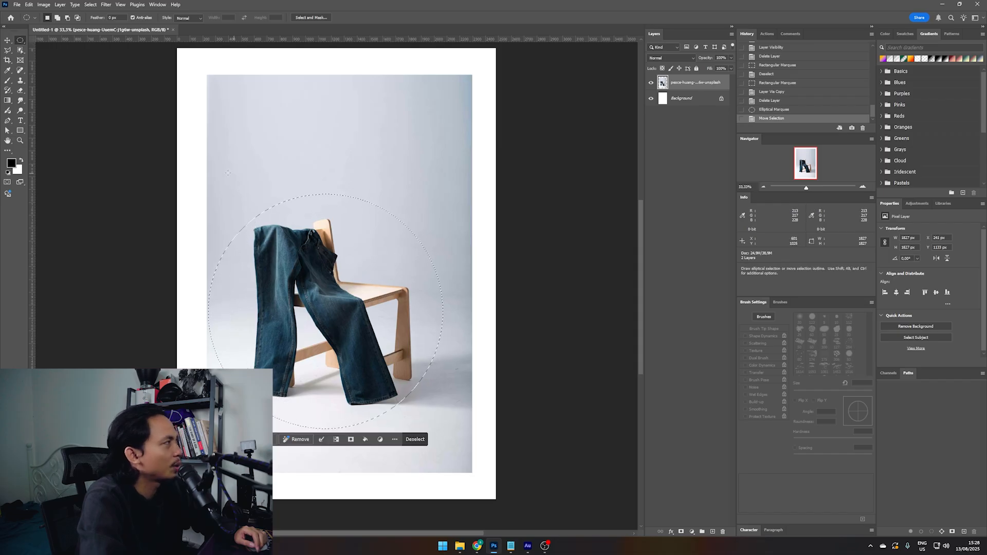
# Step: Move the circularly selected part of the chair photo slightly to the right and undo the move
pyautogui.press('v')
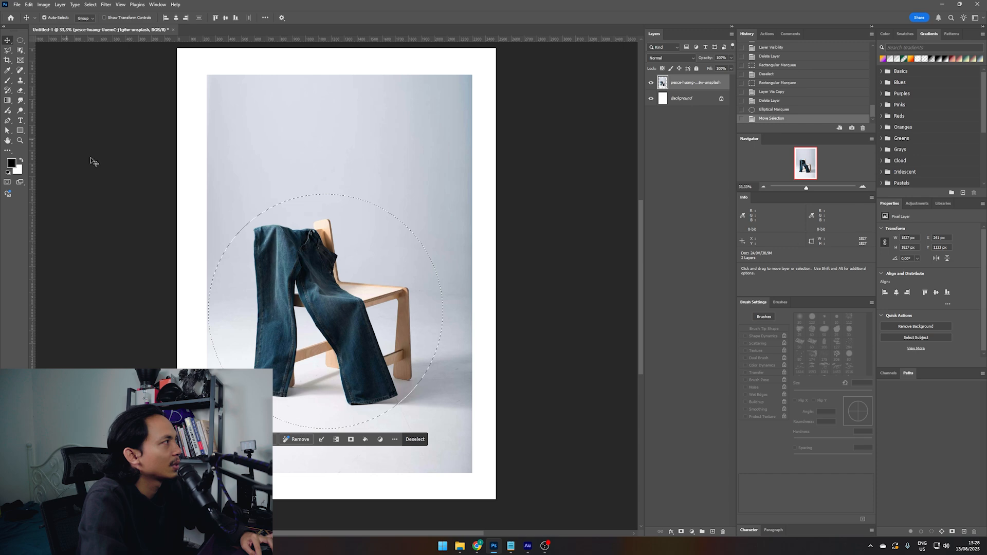
pyautogui.moveTo(378, 309)
pyautogui.mouseDown()
pyautogui.moveTo(385, 171)
pyautogui.moveTo(355, 278)
pyautogui.moveTo(390, 309)
pyautogui.mouseUp()
pyautogui.hotkey('ctrl', 'z')
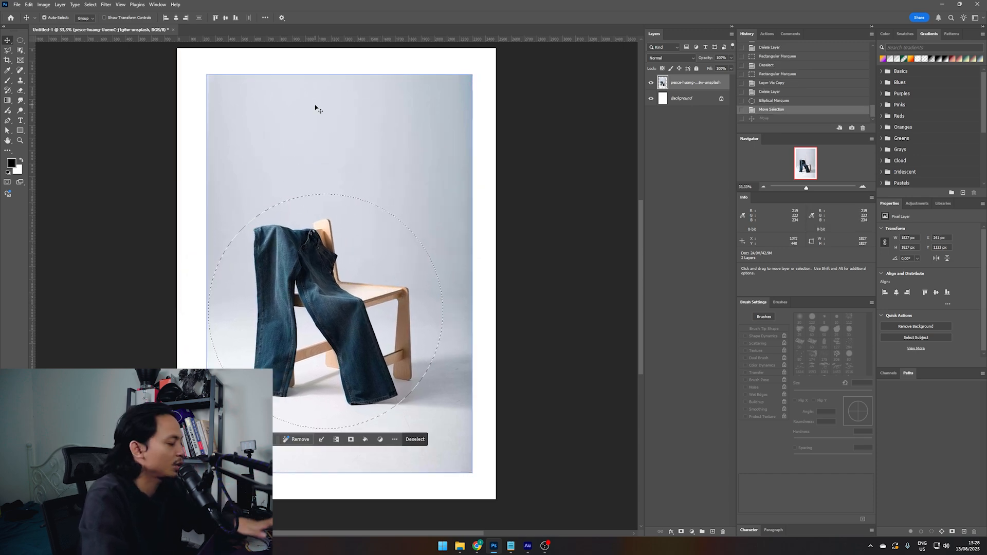
# Step: Copy the circular selection to a new layer and hide the original chair photo layer
pyautogui.hotkey('ctrl', 'j')
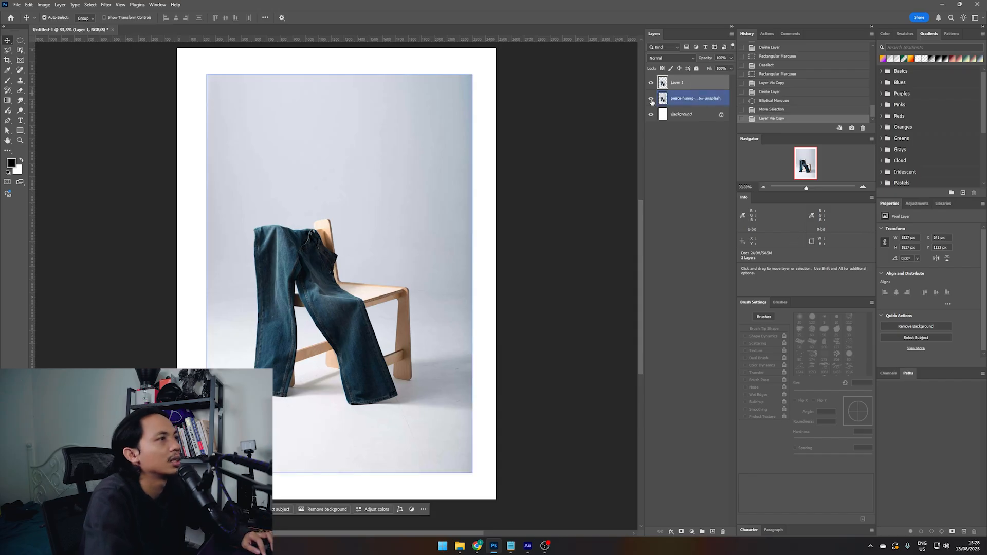
pyautogui.click(651, 98)
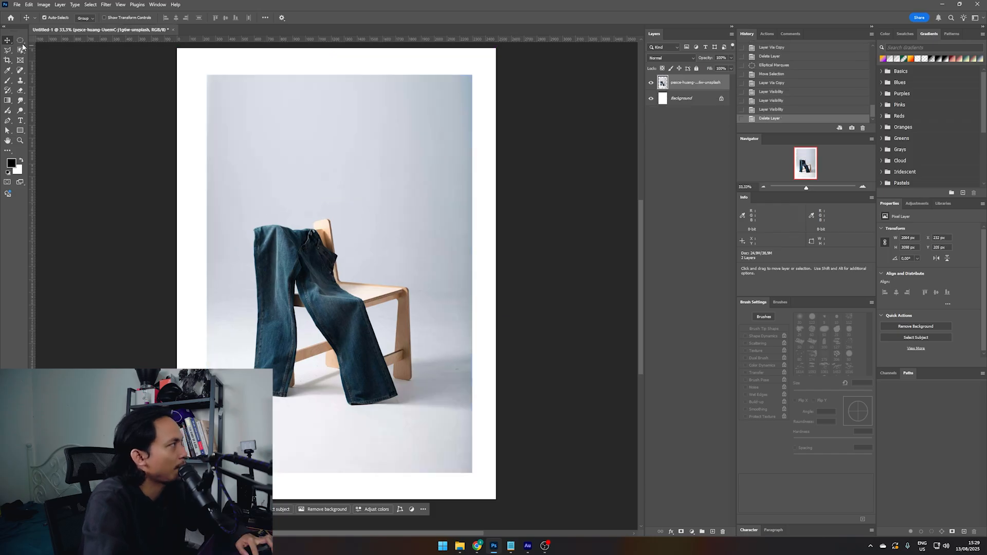
# Step: Draw and reposition a circular selection about 1890 px across and an unconstrained elliptical selection around the chair, deselecting each
pyautogui.click(21, 43)
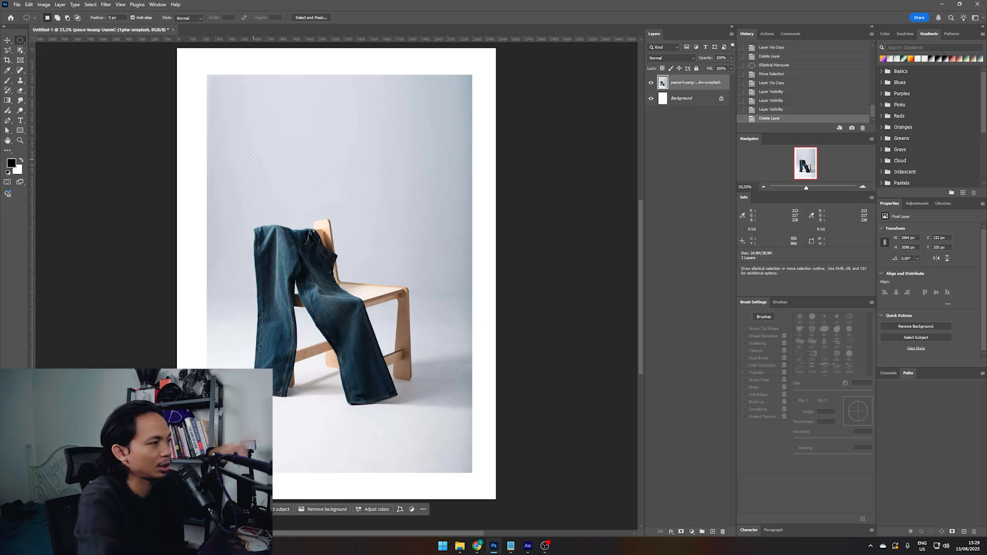
pyautogui.press('shift')
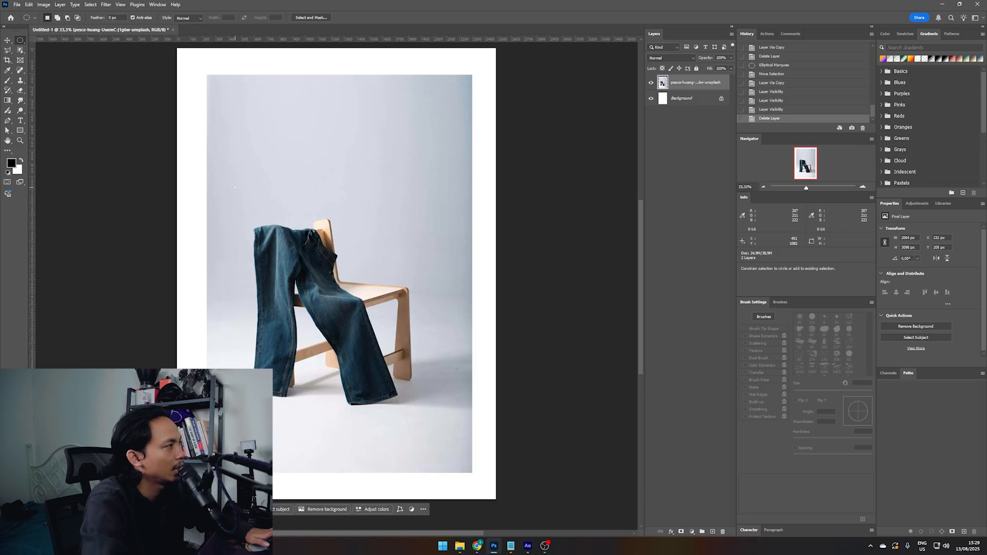
pyautogui.moveTo(226, 187); pyautogui.dragTo(581, 430)
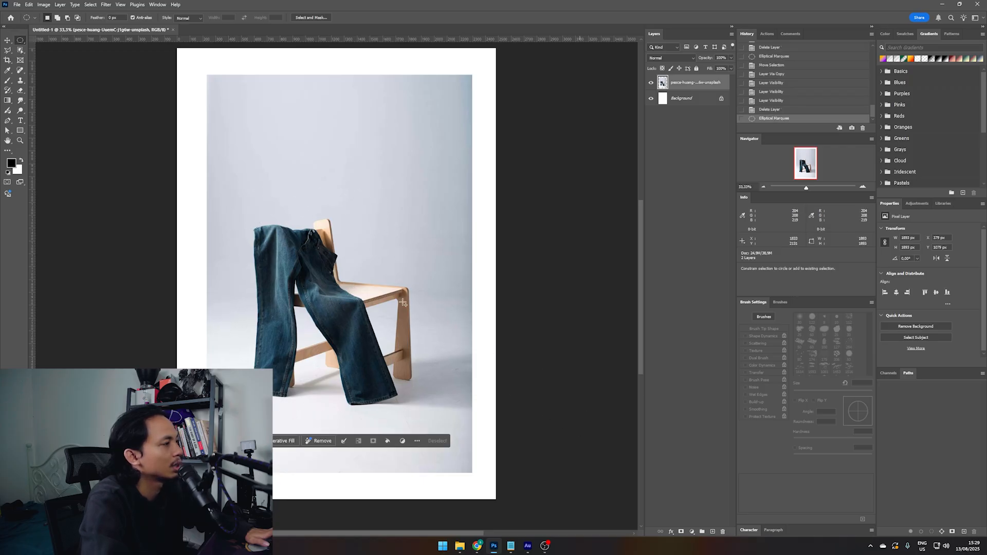
pyautogui.moveTo(421, 283); pyautogui.dragTo(379, 262)
pyautogui.hotkey('ctrl', 'd')
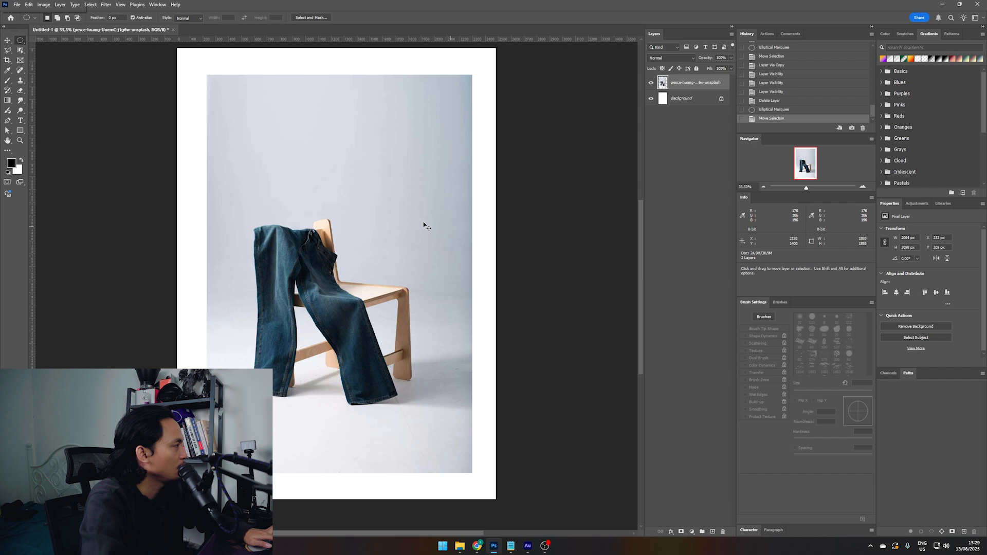
pyautogui.moveTo(231, 204); pyautogui.dragTo(416, 402)
pyautogui.hotkey('ctrl', 'd')
# Step: With the Rectangular Marquee, draw a square selection about 1671 px wide and a rectangle about 1716 by 861 px over the chair, deselecting each
pyautogui.rightClick(21, 41)
pyautogui.click(59, 42)
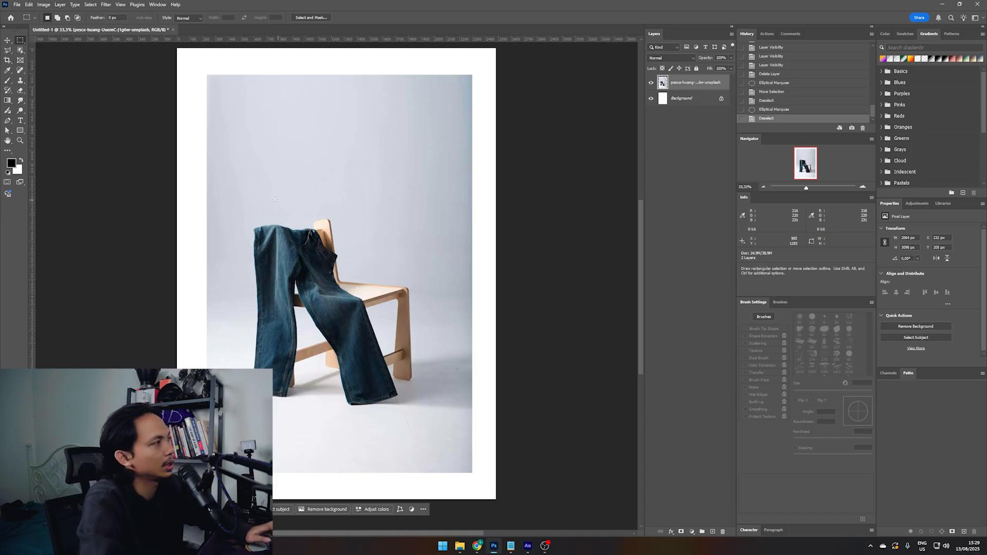
pyautogui.press('shift')
pyautogui.moveTo(240, 201); pyautogui.dragTo(454, 415)
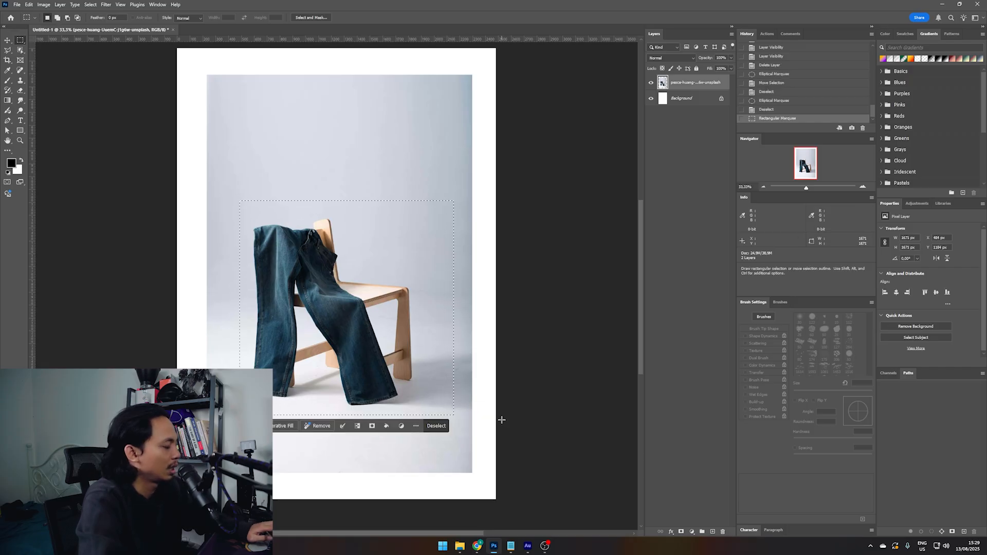
pyautogui.click(501, 420)
pyautogui.moveTo(229, 194); pyautogui.dragTo(449, 304)
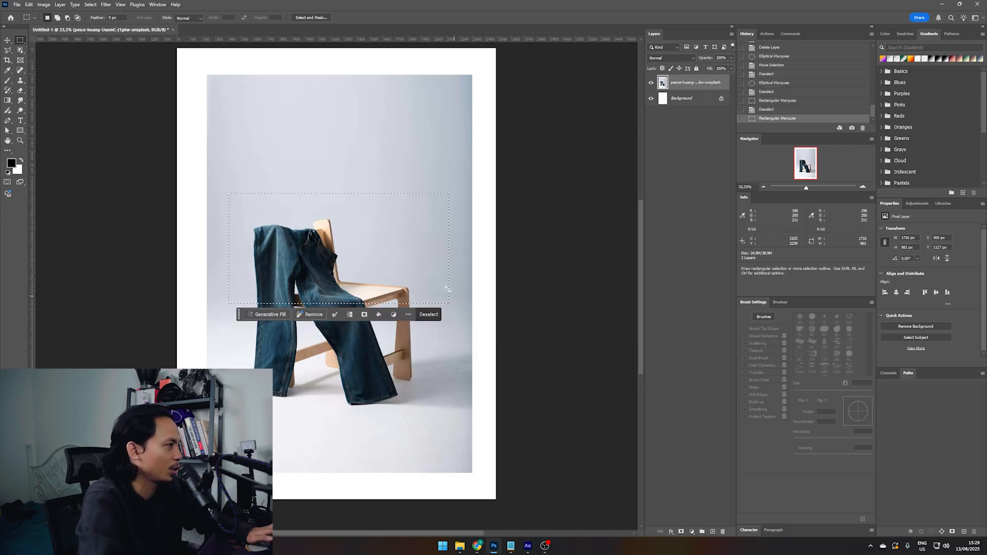
pyautogui.click(45, 63)
# Step: Draw a freehand Lasso selection about 514 by 409 px around the waist of the jeans and the upper chair back
pyautogui.click(8, 51)
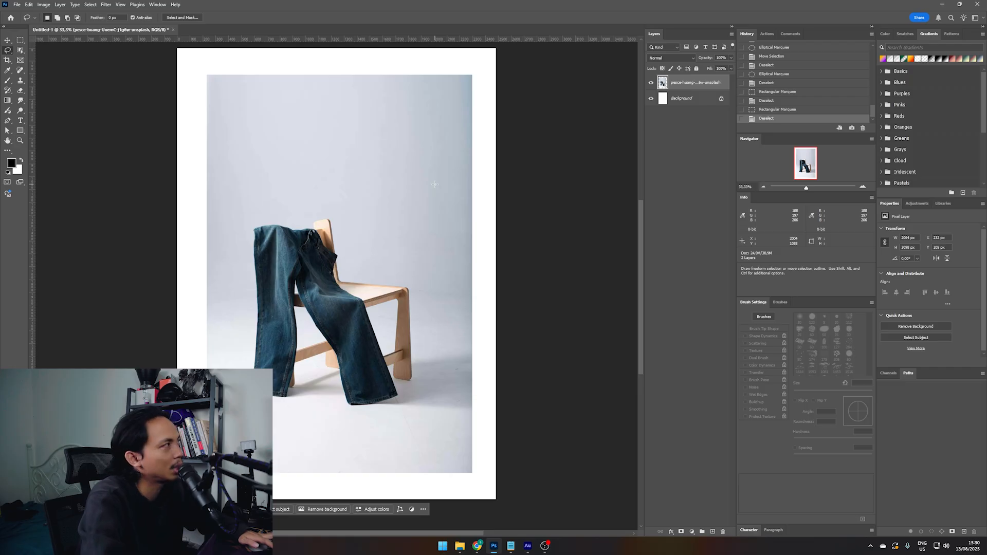
pyautogui.hotkey('ctrl', '1')
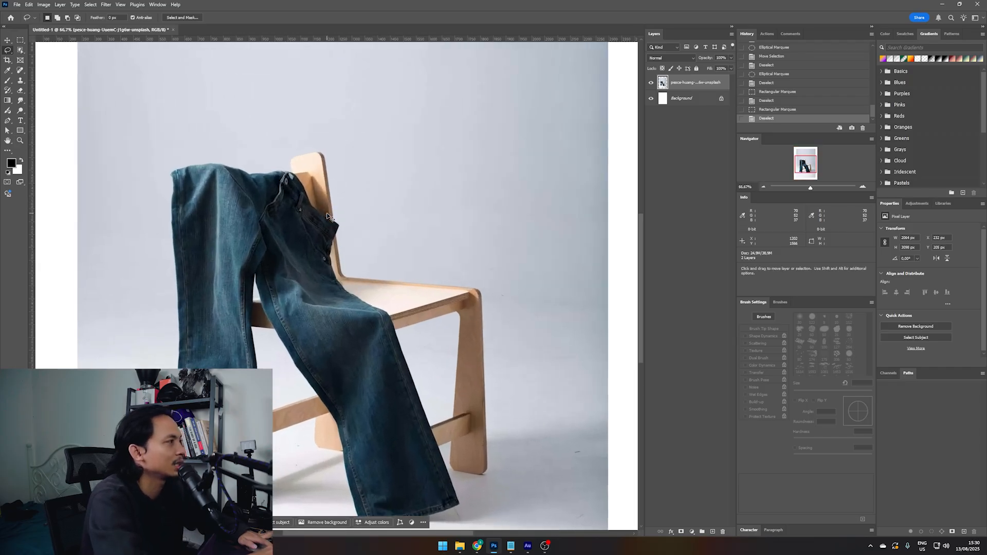
pyautogui.scroll(-5, 326, 216)
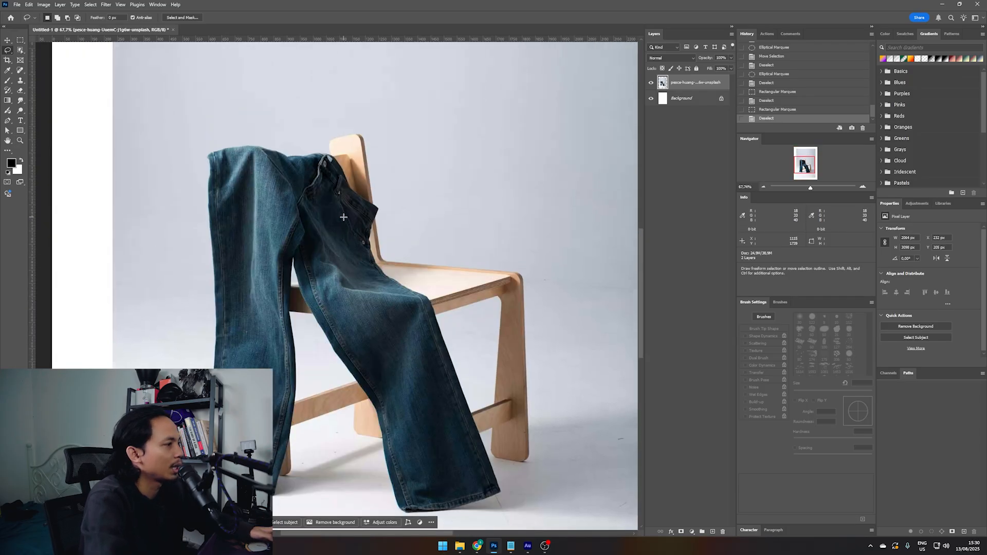
pyautogui.scroll(2, 344, 217)
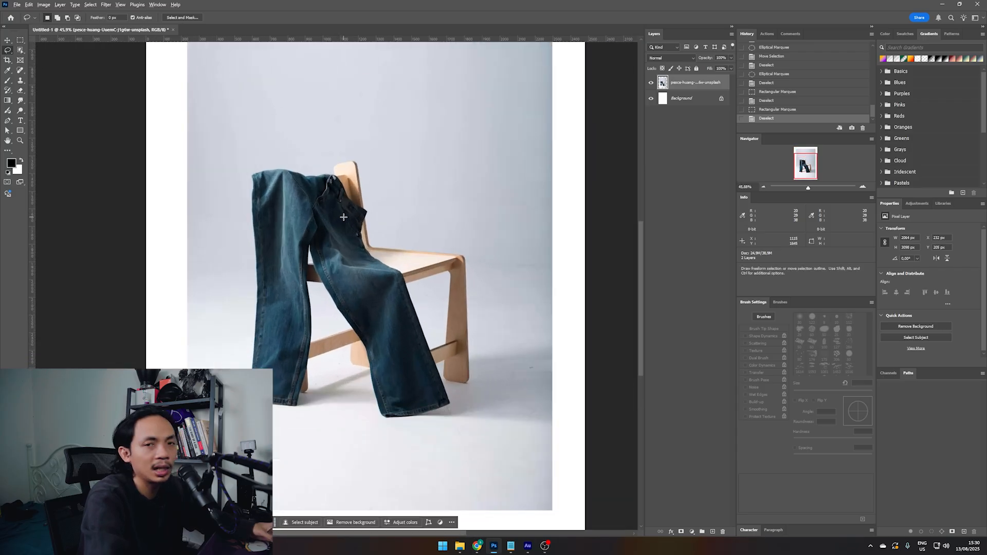
pyautogui.scroll(4, 343, 217)
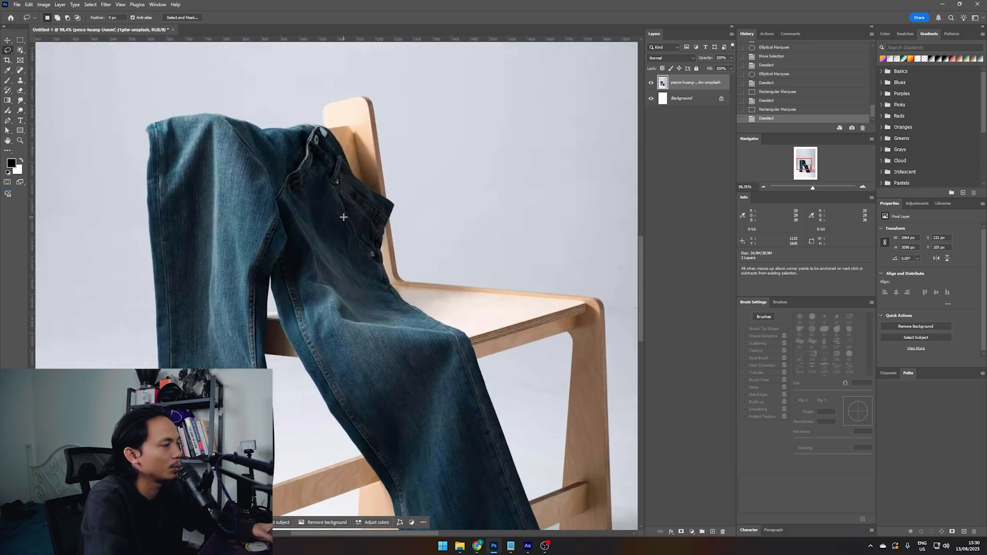
pyautogui.scroll(-4, 344, 217)
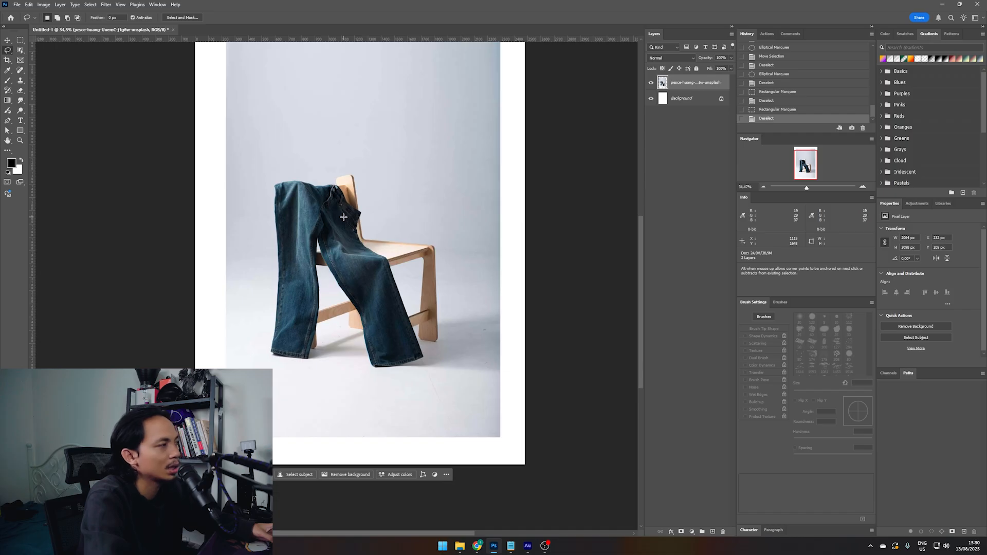
pyautogui.scroll(2, 344, 217)
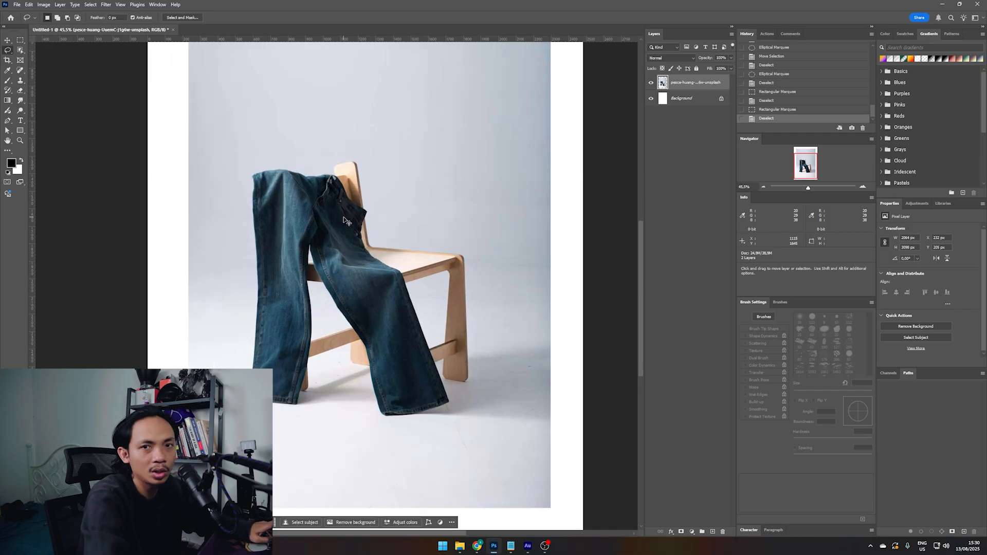
pyautogui.hscroll(-2, 344, 220)
pyautogui.hscroll(3, 344, 220)
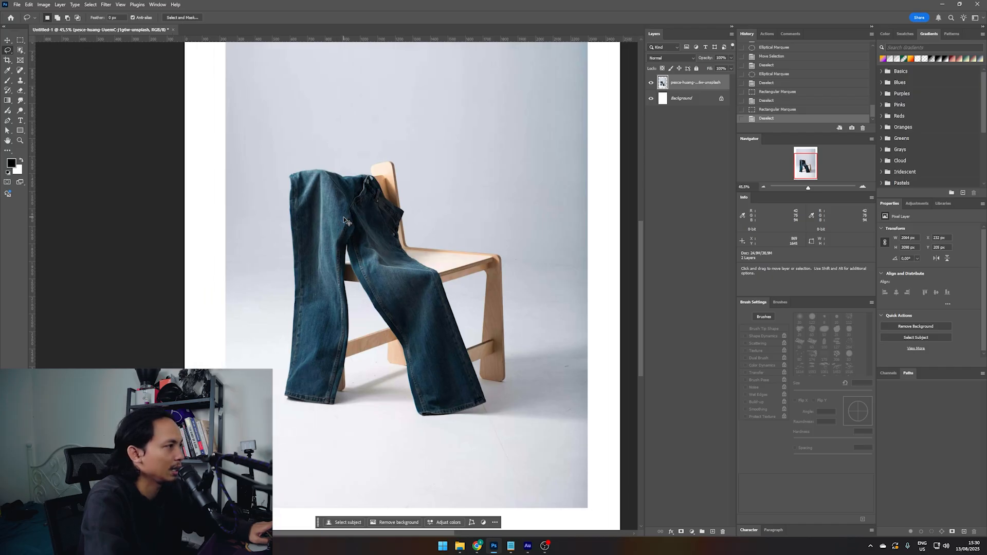
pyautogui.scroll(4, 344, 218)
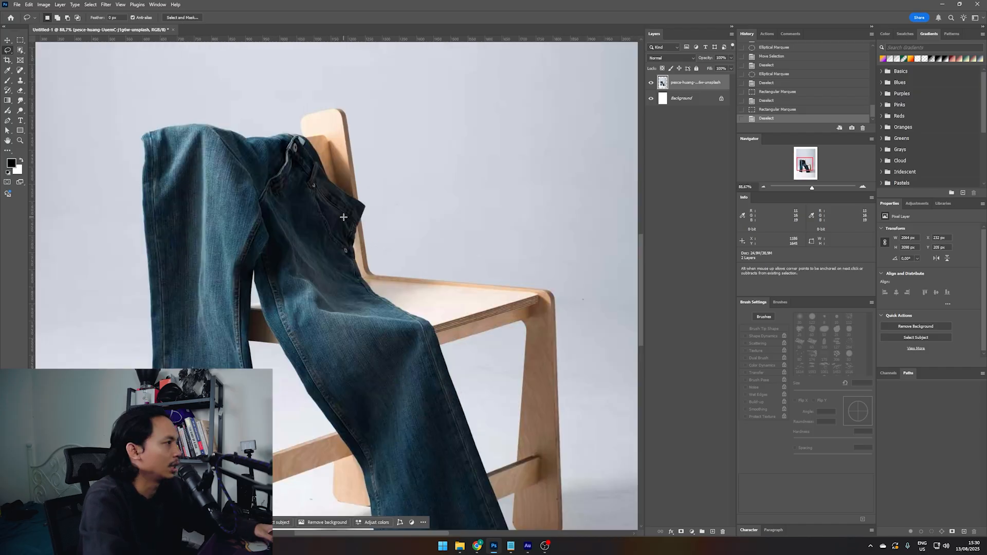
pyautogui.scroll(4, 343, 217)
pyautogui.moveTo(527, 265); pyautogui.dragTo(593, 199)
pyautogui.moveTo(518, 246)
pyautogui.mouseDown()
pyautogui.moveTo(174, 187)
pyautogui.moveTo(585, 124)
pyautogui.moveTo(251, 313)
pyautogui.moveTo(396, 287)
pyautogui.moveTo(265, 299)
pyautogui.moveTo(456, 327)
pyautogui.mouseUp()
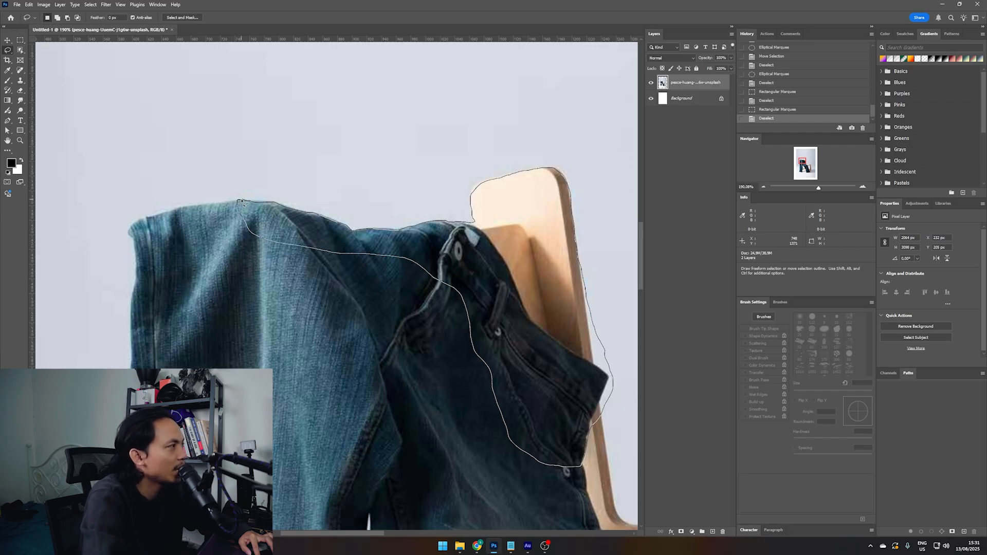
pyautogui.moveTo(240, 203); pyautogui.dragTo(240, 205)
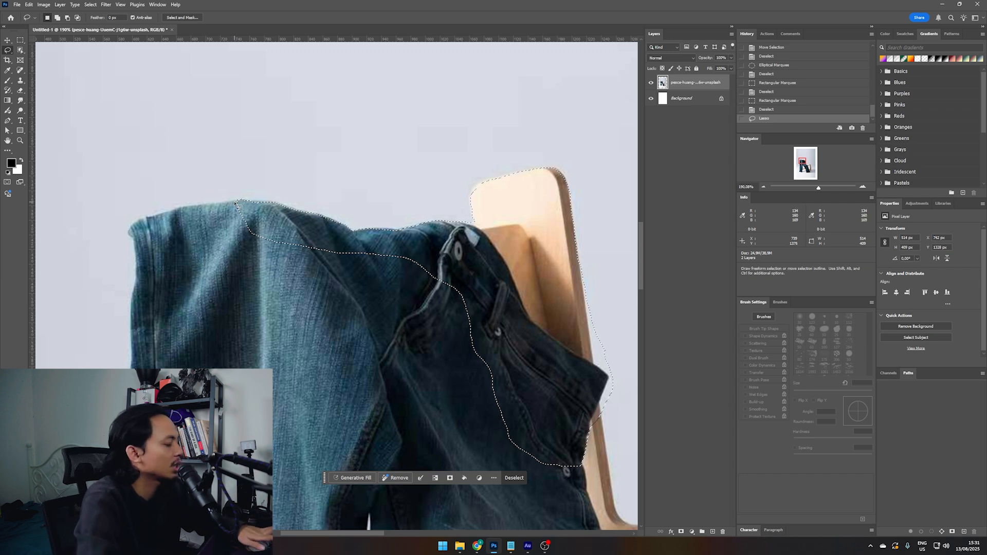
# Step: Copy the freehand Lasso selection to a new layer and hide the original photo layer
pyautogui.hotkey('ctrl', 'j')
pyautogui.click(651, 98)
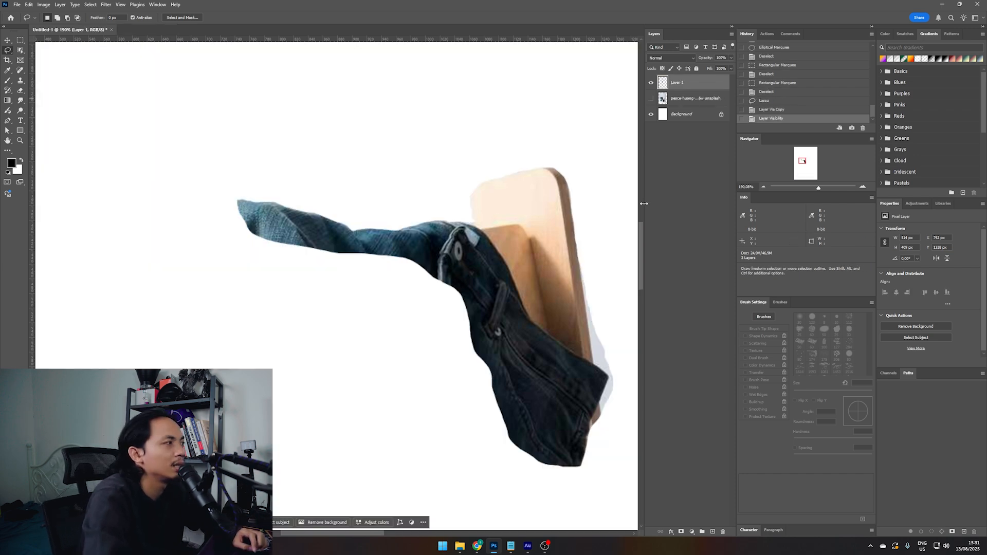
# Step: Show the original photo layer again and delete the layer copied from the Lasso selection
pyautogui.click(650, 99)
pyautogui.click(650, 99)
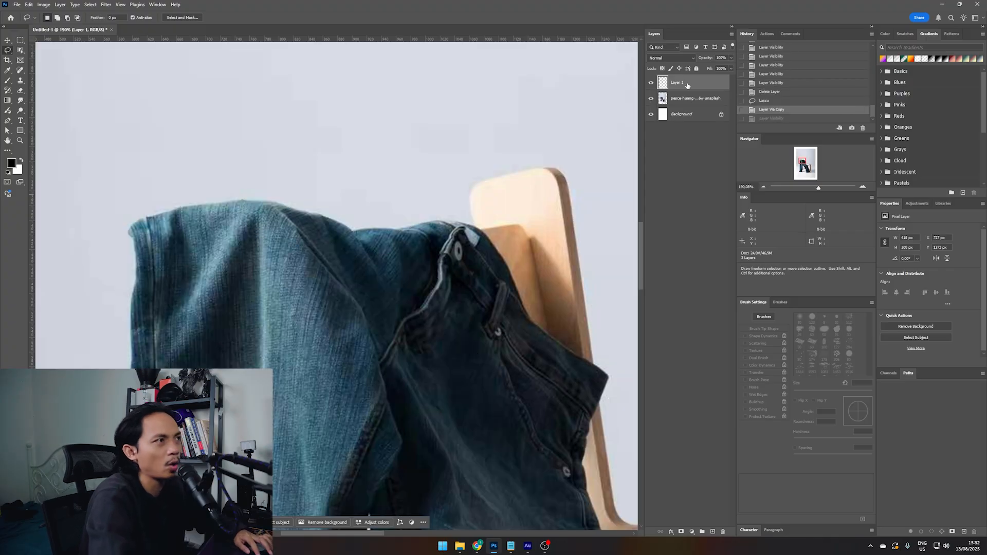
pyautogui.press('Delete')
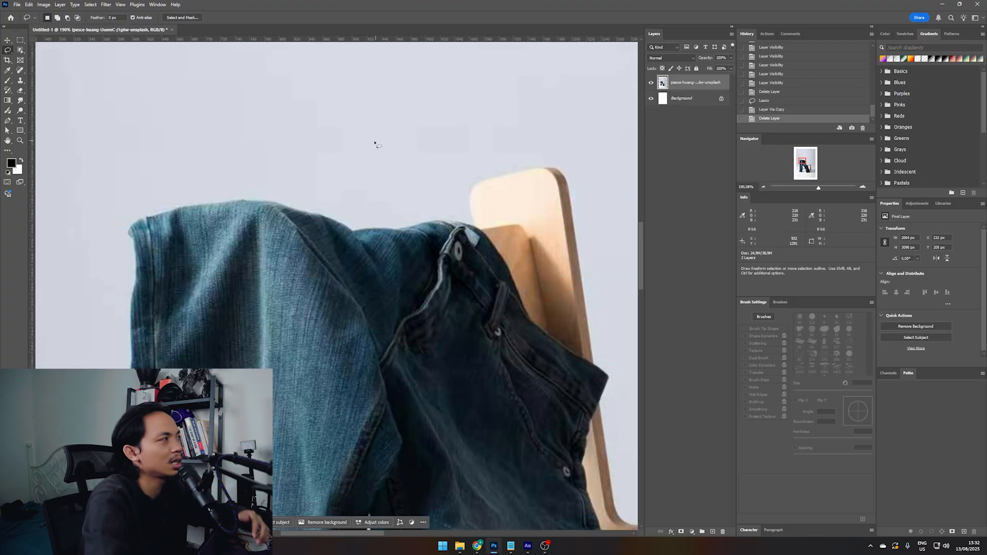
# Step: Trace the upper edge of the jeans with the Polygonal Lasso, from the outer fold to the waistband beside the chair back
pyautogui.rightClick(8, 51)
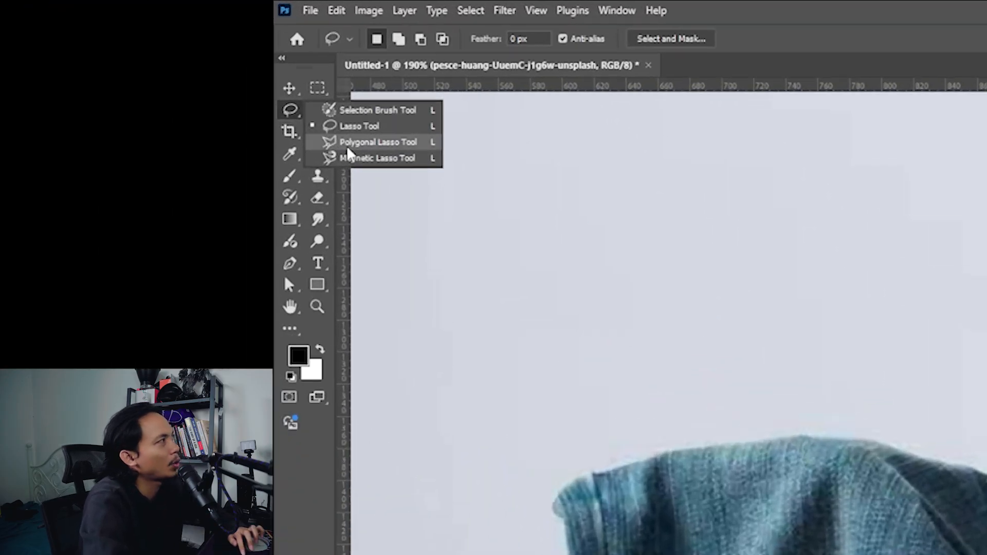
pyautogui.click(348, 148)
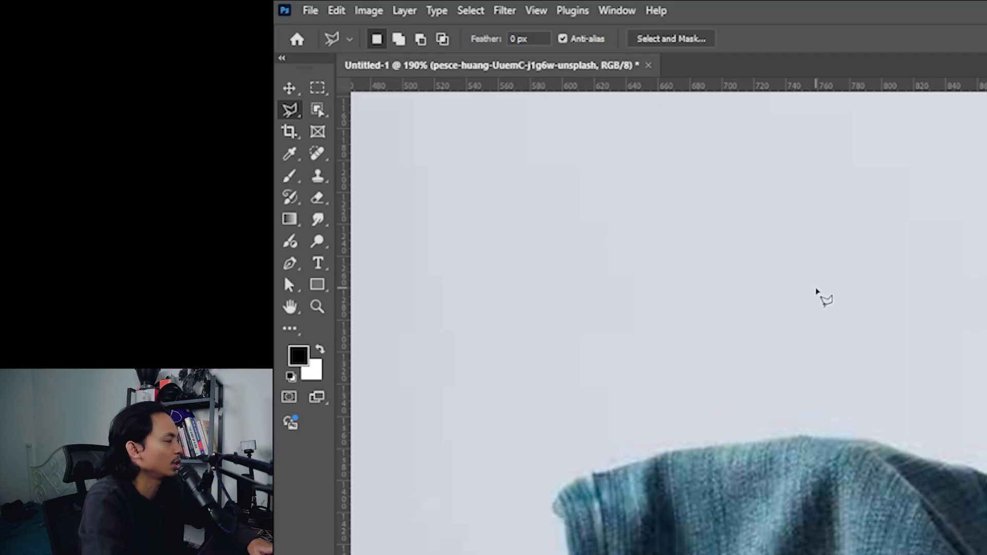
pyautogui.hotkey('ctrl', '+')
pyautogui.hotkey('ctrl', '+')
pyautogui.hotkey('ctrl', '+')
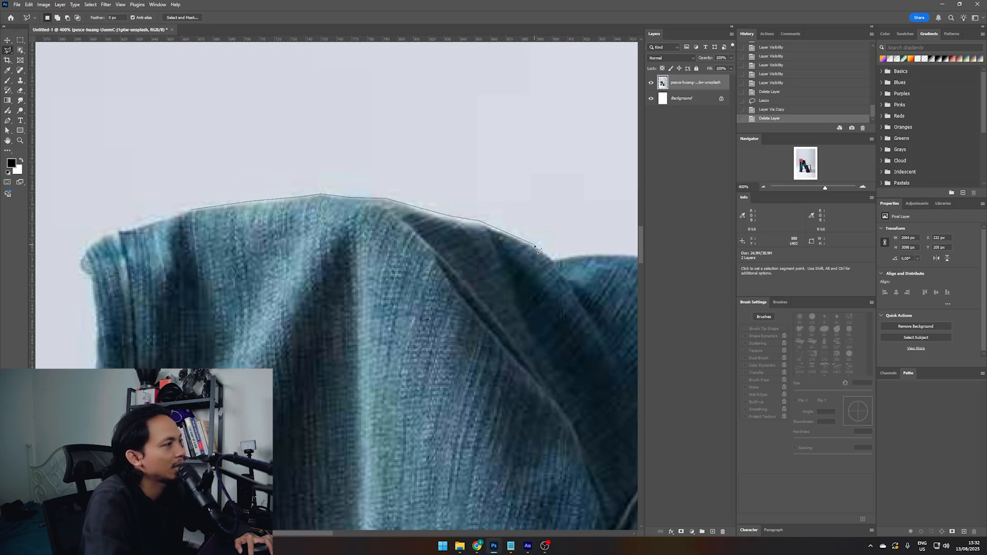
pyautogui.moveTo(555, 258); pyautogui.dragTo(433, 232)
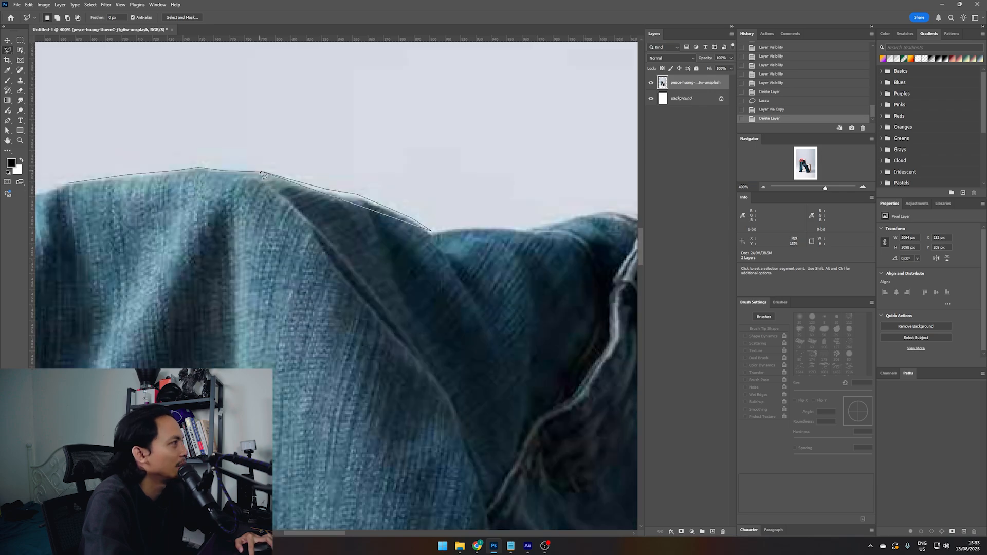
pyautogui.scroll(3, 260, 176)
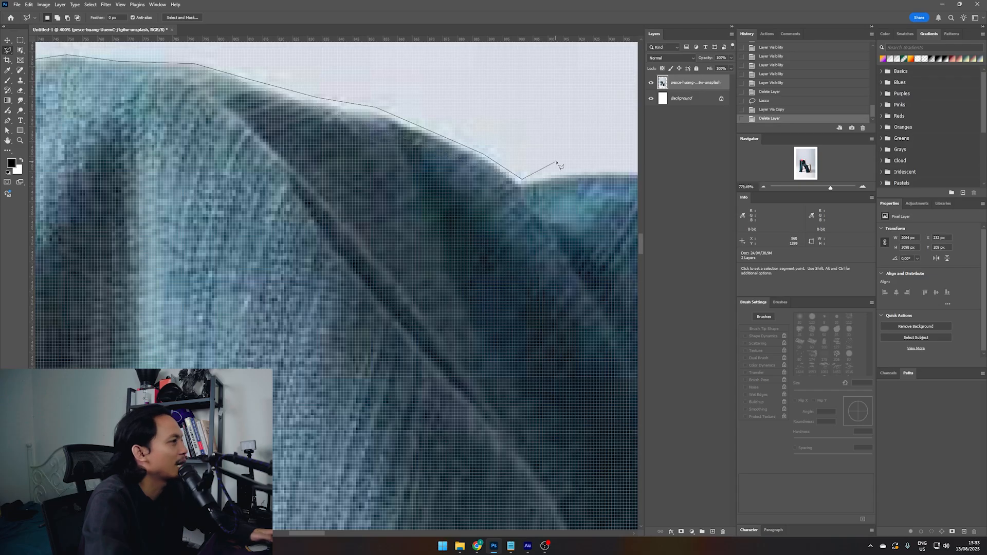
pyautogui.scroll(-3, 523, 190)
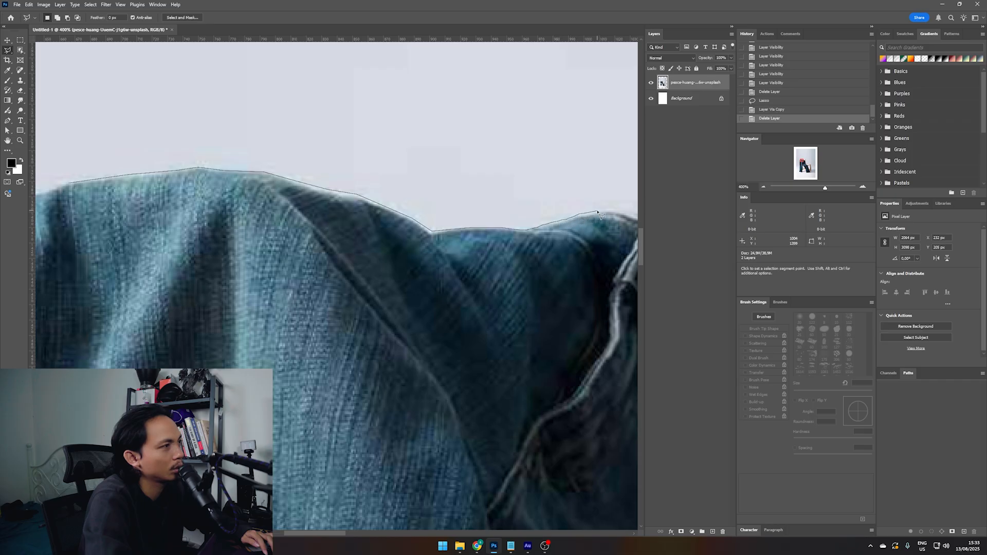
pyautogui.moveTo(607, 211); pyautogui.dragTo(345, 198)
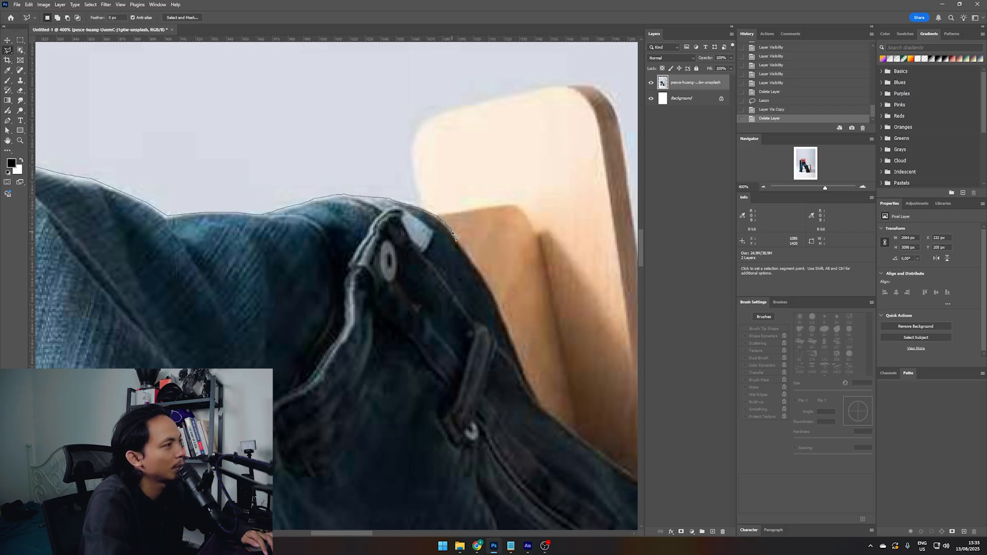
pyautogui.click(464, 248)
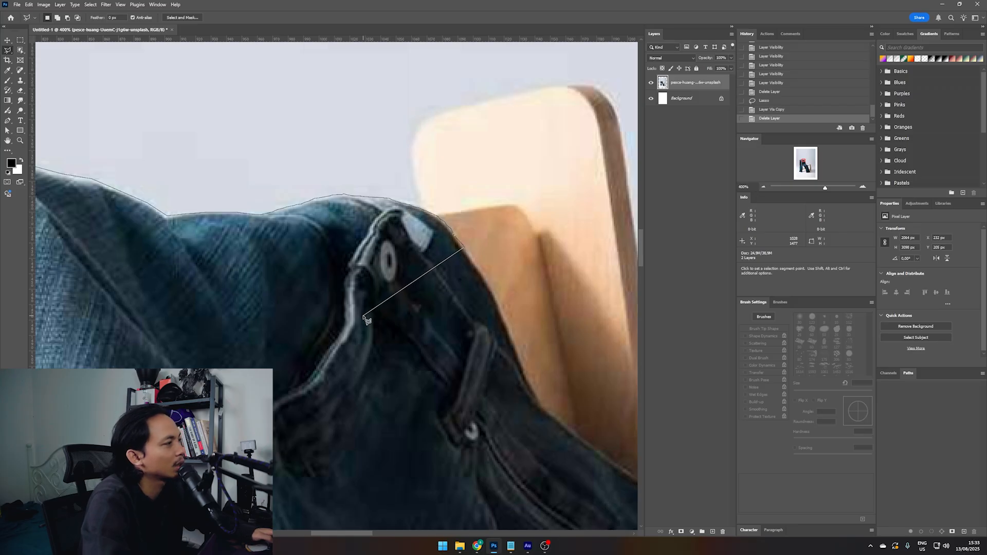
# Step: Close the polygonal outline with angular segments through the body of the jeans, making a selection about 430 by 240 px
pyautogui.moveTo(366, 318); pyautogui.dragTo(572, 283)
pyautogui.click(592, 377)
pyautogui.click(511, 487)
pyautogui.click(316, 444)
pyautogui.click(203, 297)
pyautogui.click(370, 249)
pyautogui.click(216, 202)
pyautogui.click(107, 251)
pyautogui.moveTo(94, 222); pyautogui.dragTo(403, 299)
pyautogui.click(322, 266)
pyautogui.click(317, 213)
pyautogui.moveTo(551, 266); pyautogui.dragTo(280, 222)
# Step: Copy the polygonal selection to a new layer and hide the original photo layer
pyautogui.hotkey('ctrl', '-')
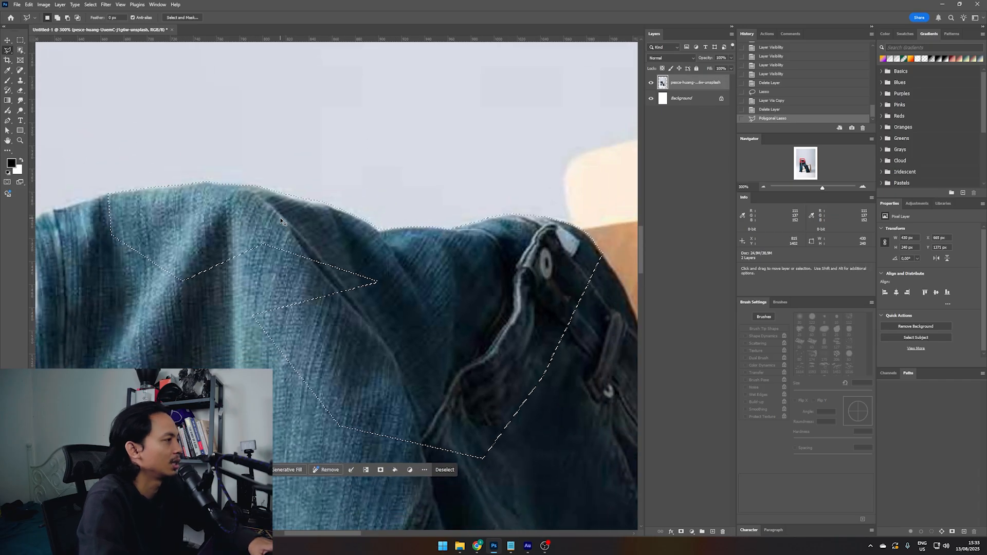
pyautogui.hotkey('ctrl', '-')
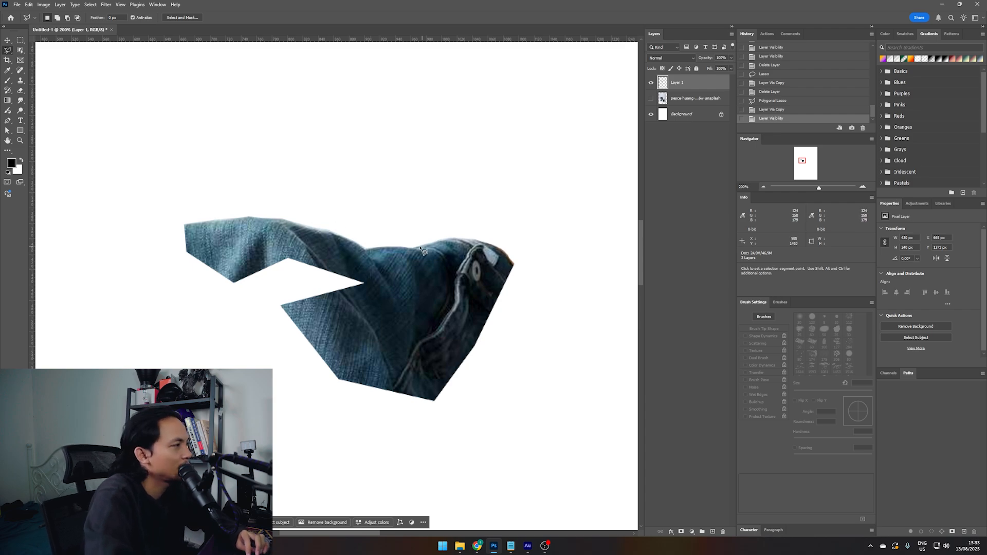
# Step: Trace a few Polygonal Lasso segments along the upper edge of the copied jeans piece and end the outline
pyautogui.hotkey('ctrl', '+')
pyautogui.hotkey('ctrl', '+')
pyautogui.hotkey('ctrl', '+')
pyautogui.hotkey('ctrl', '+')
pyautogui.moveTo(225, 116); pyautogui.dragTo(503, 184)
pyautogui.click(349, 147)
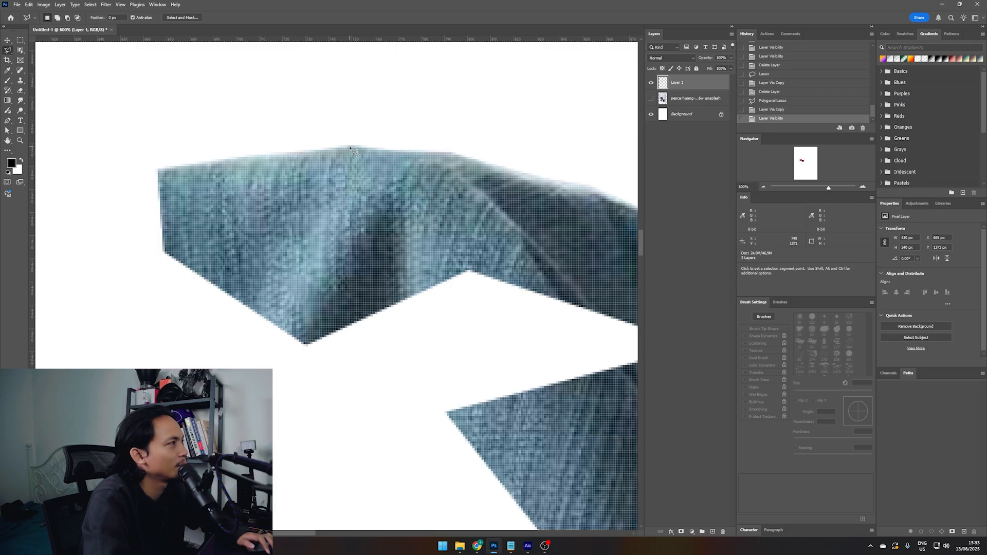
pyautogui.doubleClick(447, 151)
pyautogui.click(456, 196)
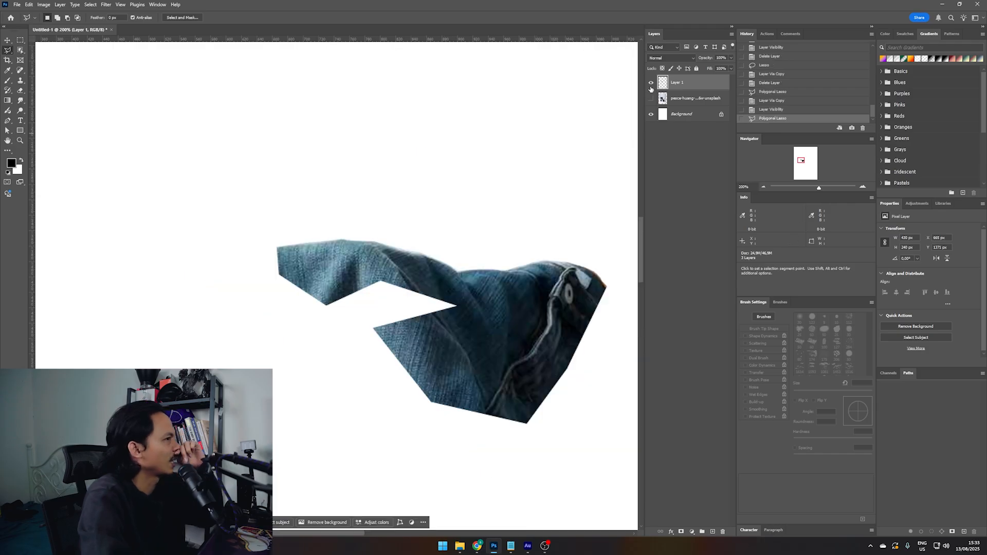
# Step: Show the original photo layer, hide the copied jeans layer, and make the photo layer active
pyautogui.click(651, 99)
pyautogui.click(652, 83)
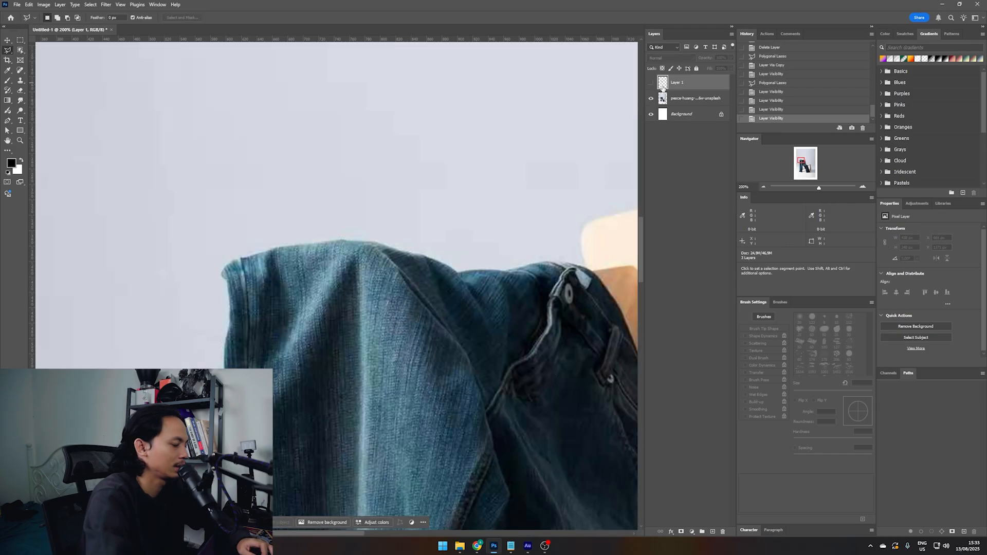
pyautogui.click(694, 98)
# Step: Delete the copied jeans layer and start a Magnetic Lasso outline from the left corner along the jeans' upper edge
pyautogui.rightClick(7, 50)
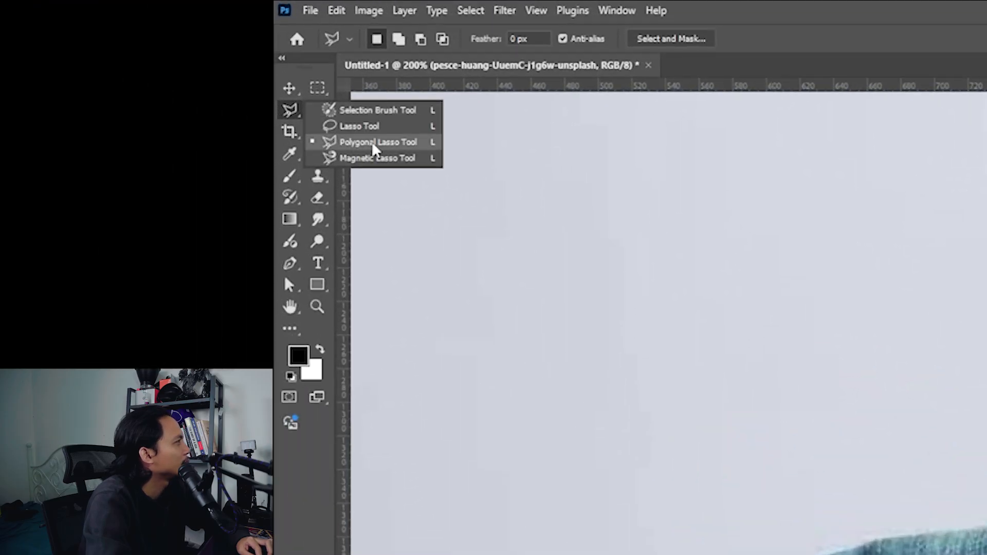
pyautogui.click(375, 158)
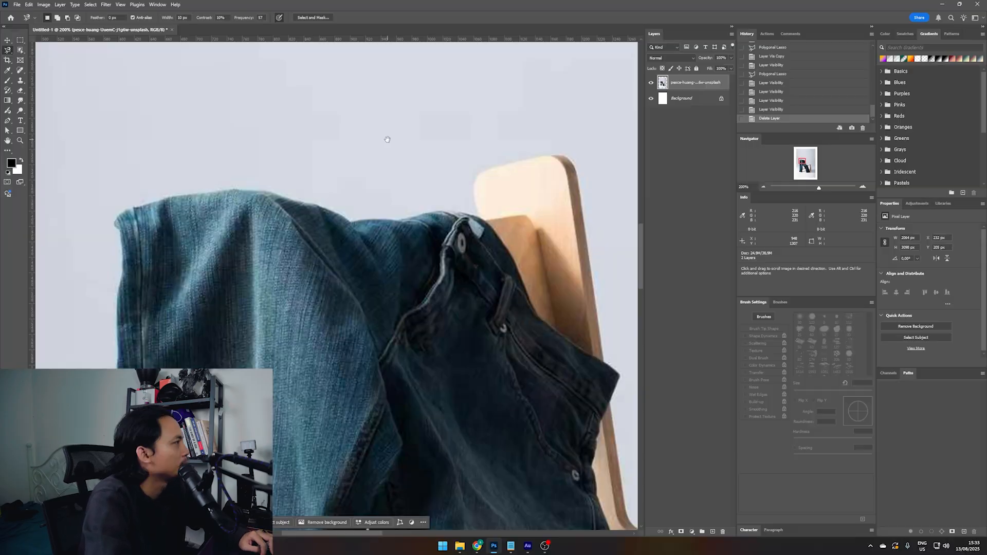
pyautogui.scroll(2, 115, 227)
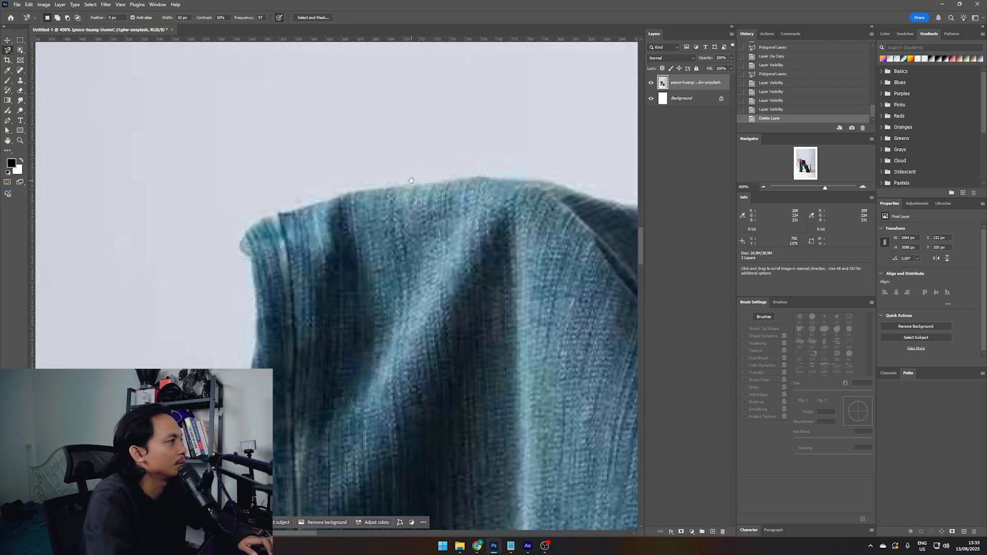
pyautogui.moveTo(413, 178); pyautogui.dragTo(279, 204)
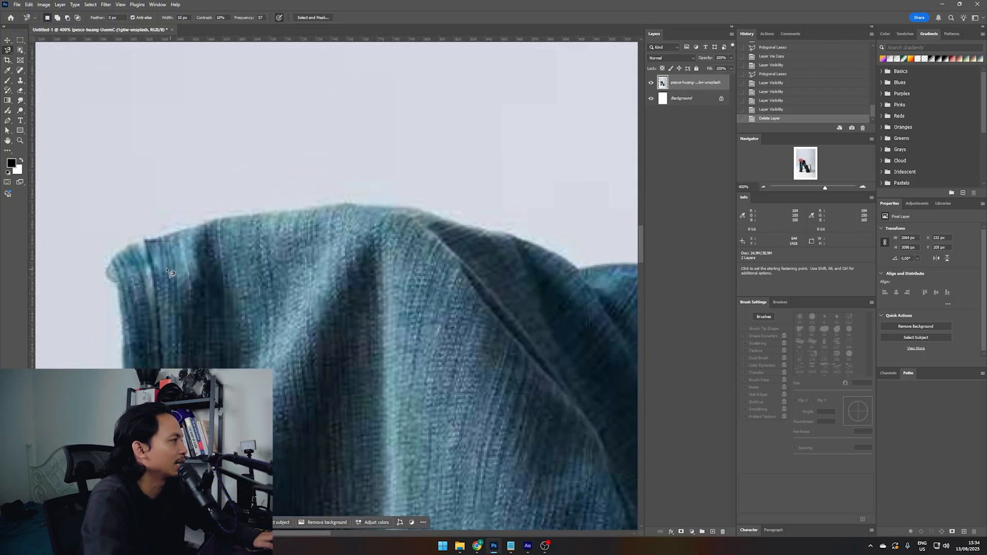
pyautogui.moveTo(153, 253); pyautogui.dragTo(211, 227)
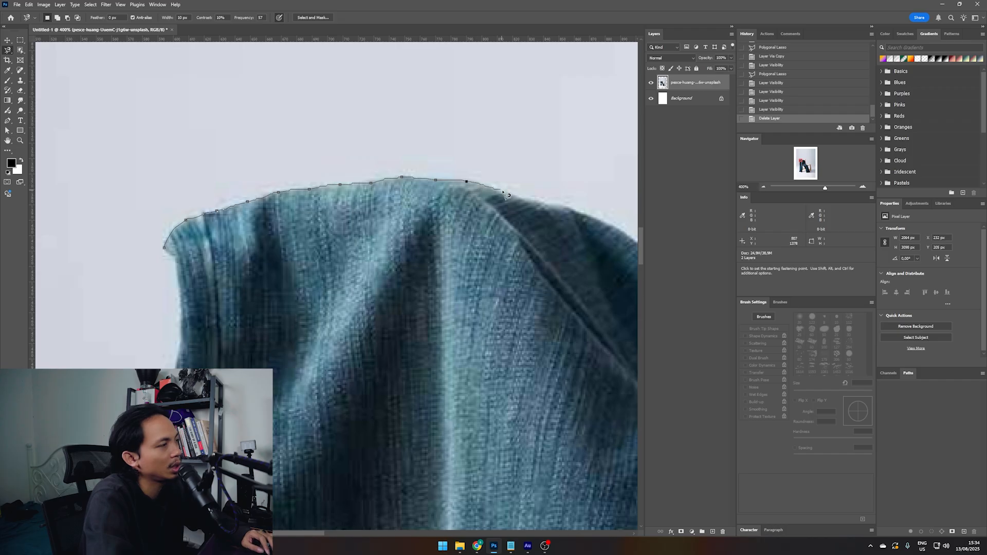
# Step: Continue the magnetic outline to the jeans' waistband and close it back through the fabric, making a selection about 586 by 150 px
pyautogui.moveTo(566, 208); pyautogui.dragTo(354, 168)
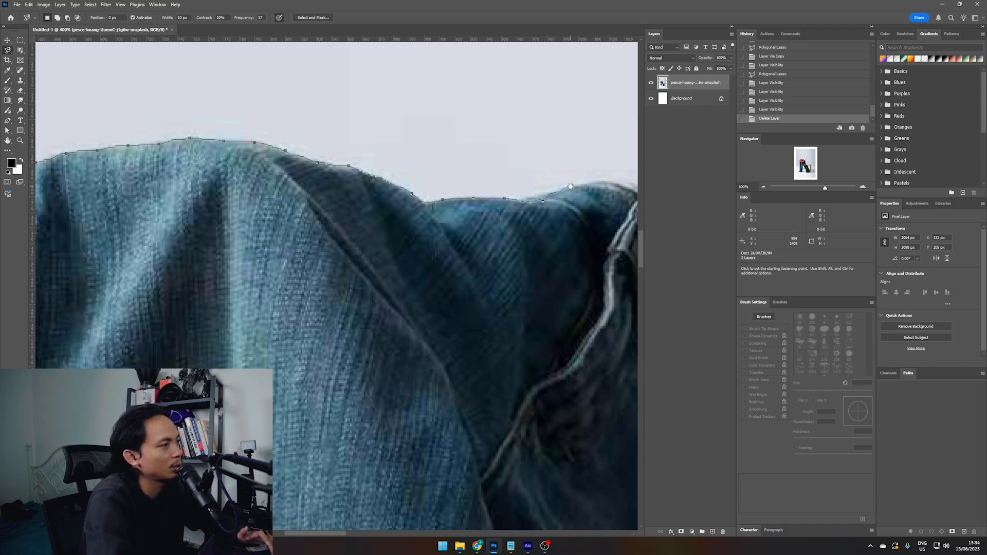
pyautogui.moveTo(569, 189); pyautogui.dragTo(415, 199)
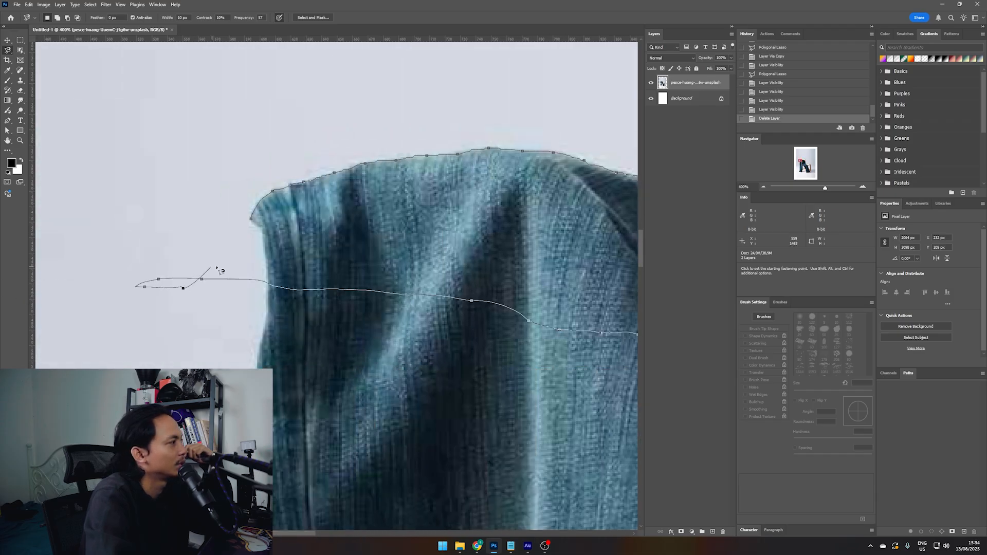
pyautogui.click(252, 221)
# Step: Copy the Magnetic Lasso selection to a new layer and hide the original photo layer
pyautogui.hotkey('ctrl', '-')
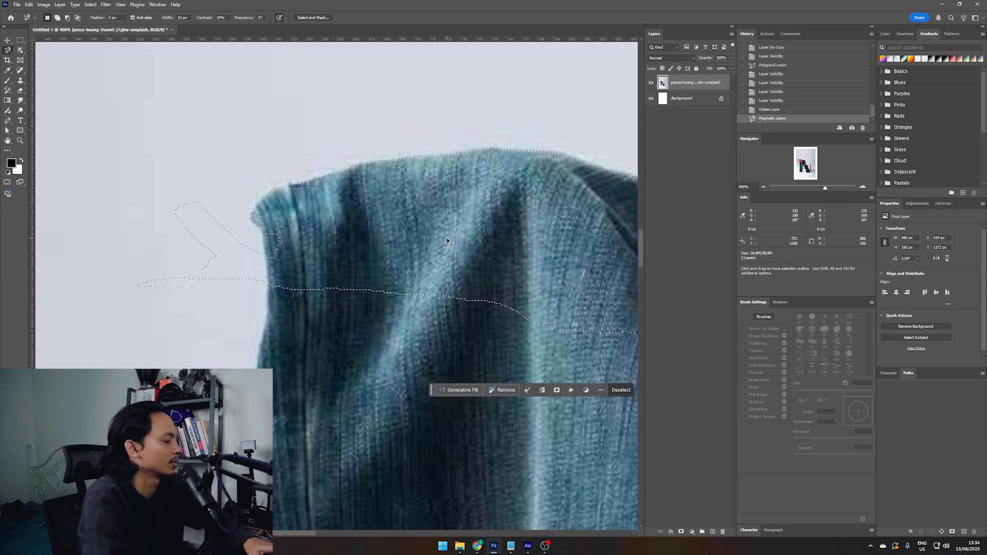
pyautogui.hotkey('ctrl', '-')
pyautogui.hotkey('ctrl', '-')
pyautogui.moveTo(457, 265); pyautogui.dragTo(401, 245)
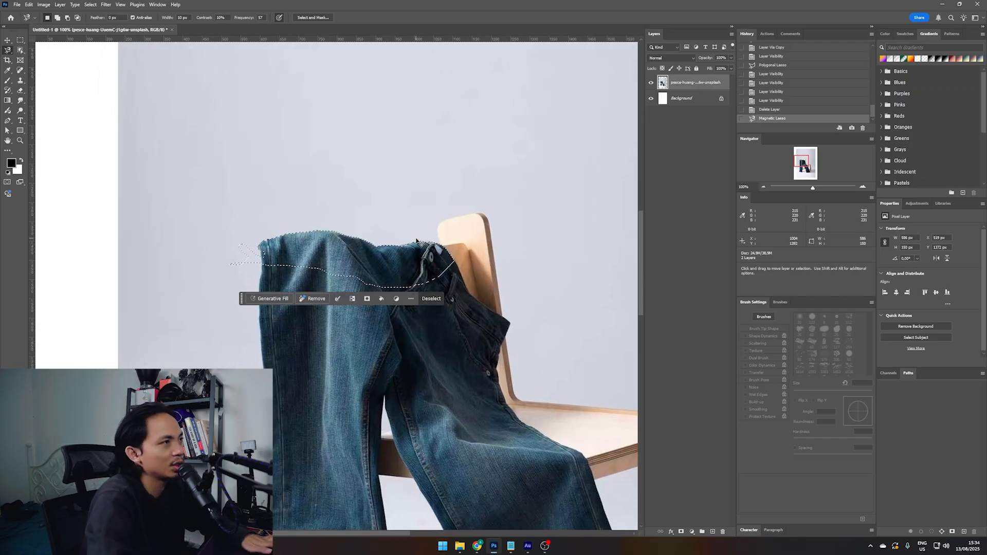
pyautogui.hotkey('ctrl', 'j')
pyautogui.click(651, 99)
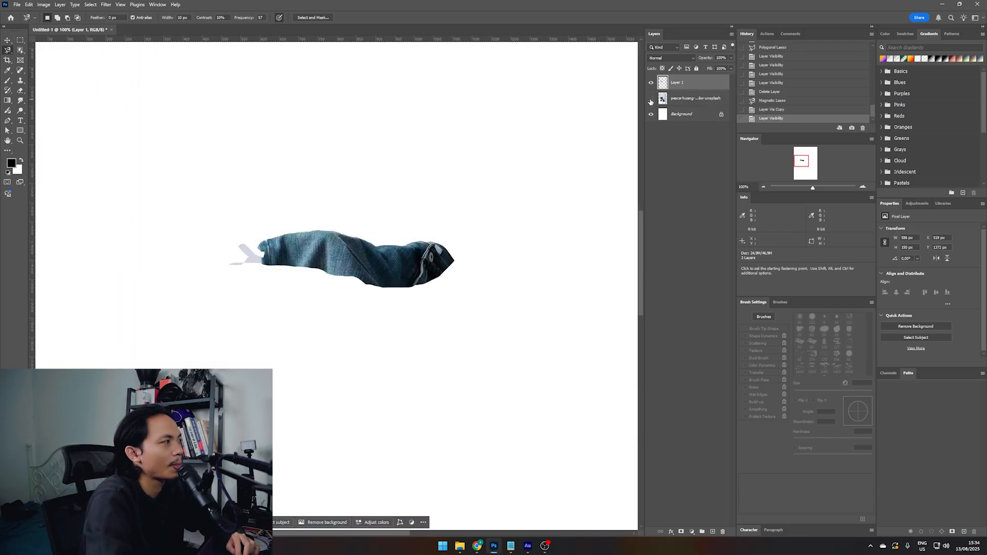
# Step: Show and activate the original photo layer, delete the copied jeans piece, and switch to the Selection Brush
pyautogui.click(651, 100)
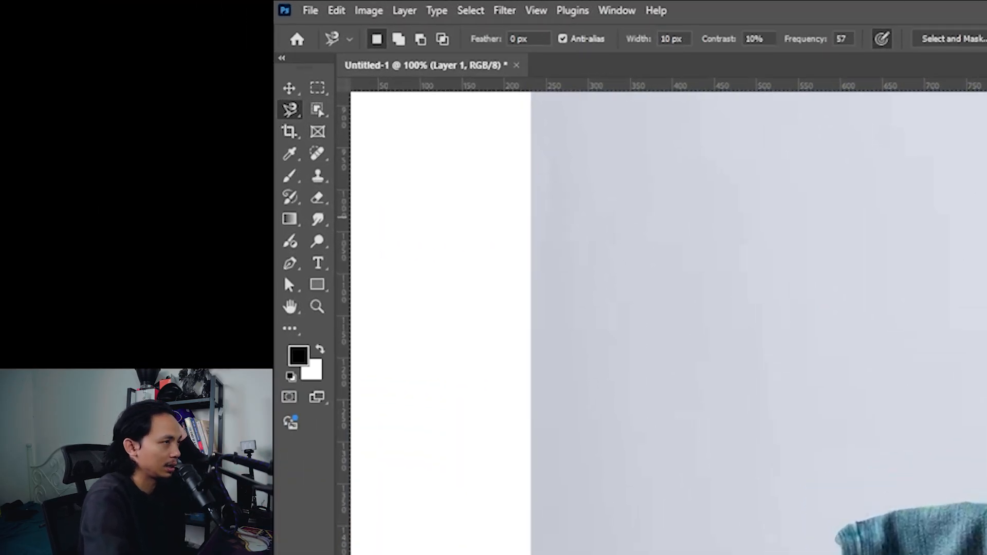
pyautogui.click(689, 98)
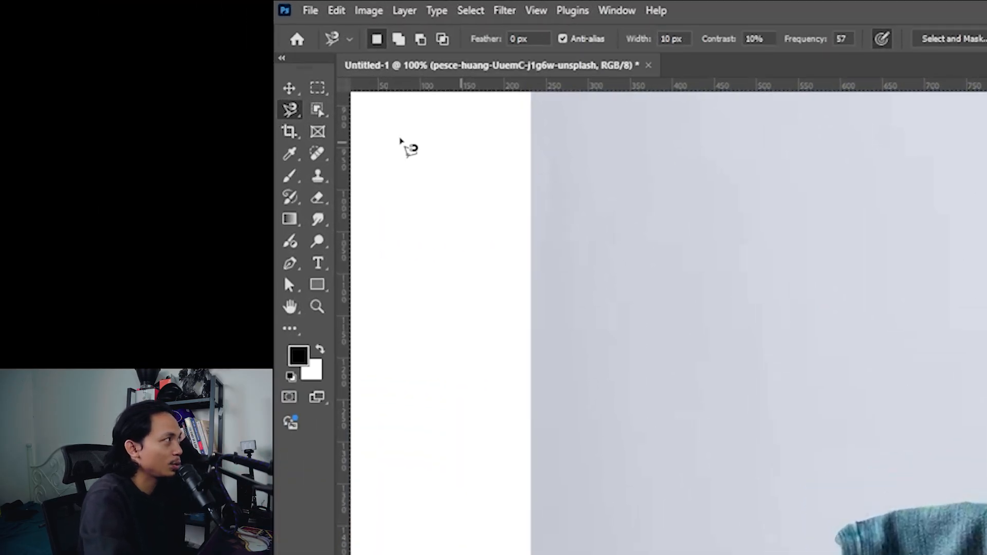
pyautogui.rightClick(290, 110)
pyautogui.click(340, 108)
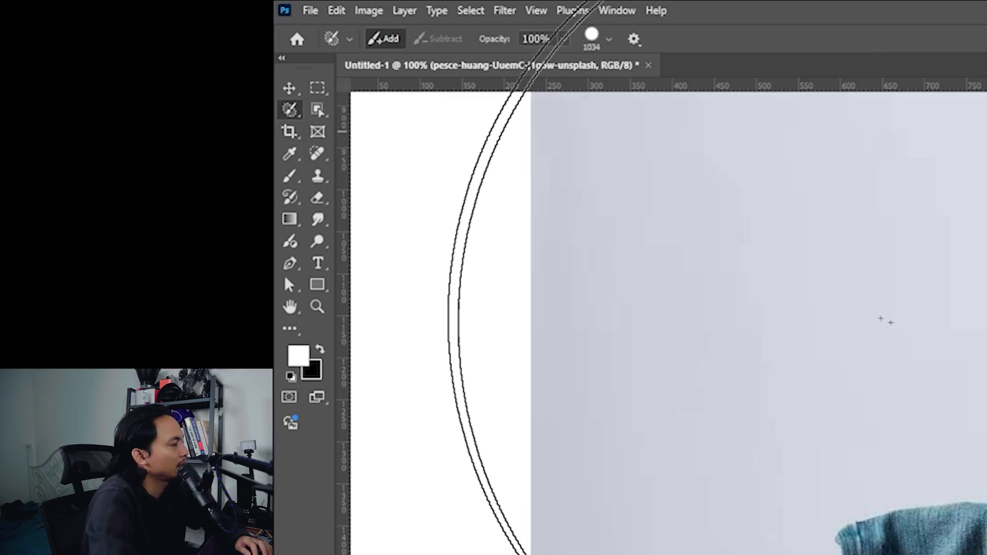
# Step: Try a broad Selection Brush stroke with the 1034 px brush across the upper part of the jeans and chair
pyautogui.hotkey('ctrl', '+')
pyautogui.hotkey('ctrl', '+')
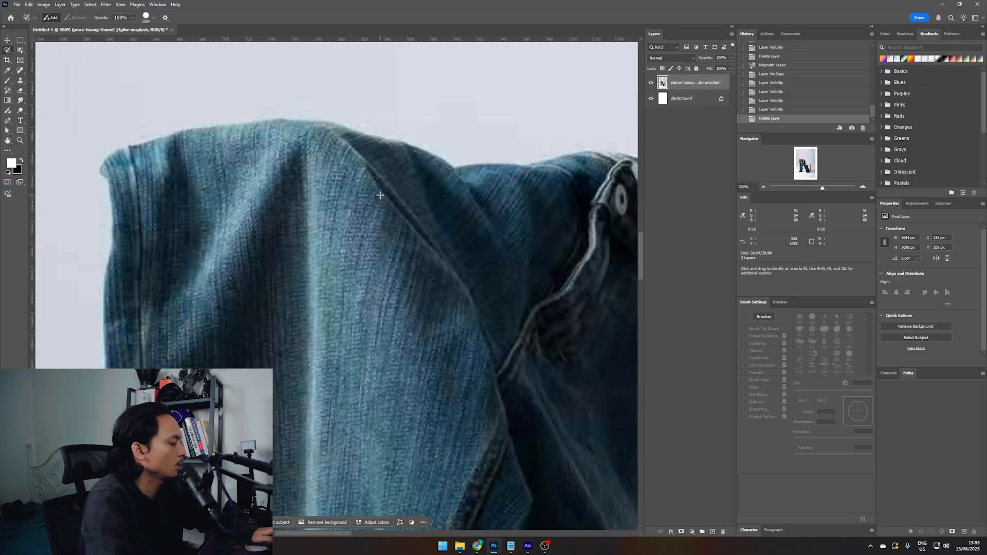
pyautogui.hotkey('ctrl', '-')
pyautogui.hotkey('ctrl', '-')
pyautogui.hotkey('ctrl', '-')
pyautogui.hotkey('ctrl', '-')
pyautogui.moveTo(375, 260); pyautogui.dragTo(249, 284)
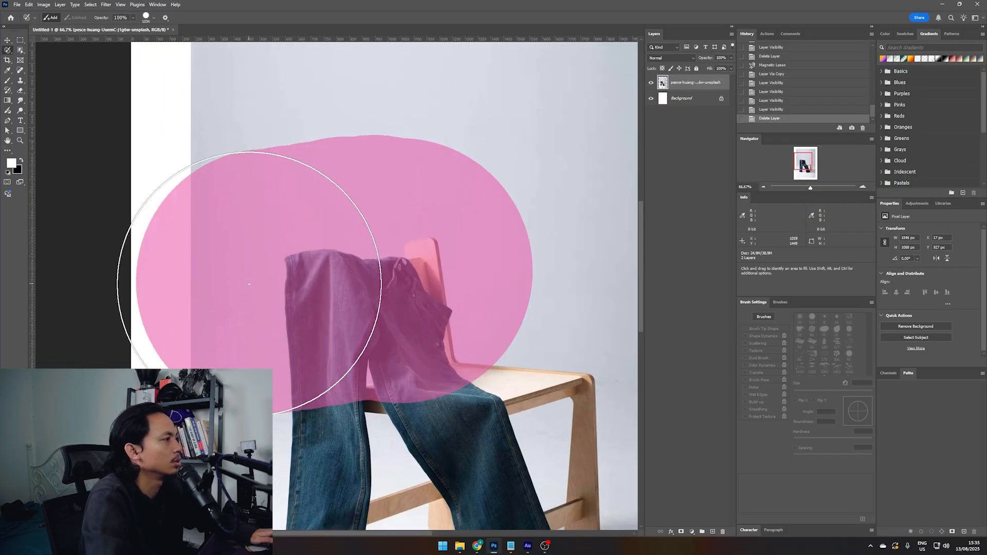
# Step: Shrink the Selection Brush and paint along the upper edge of the jeans, making a selection about 453 by 90 px
pyautogui.moveTo(365, 208); pyautogui.dragTo(115, 219)
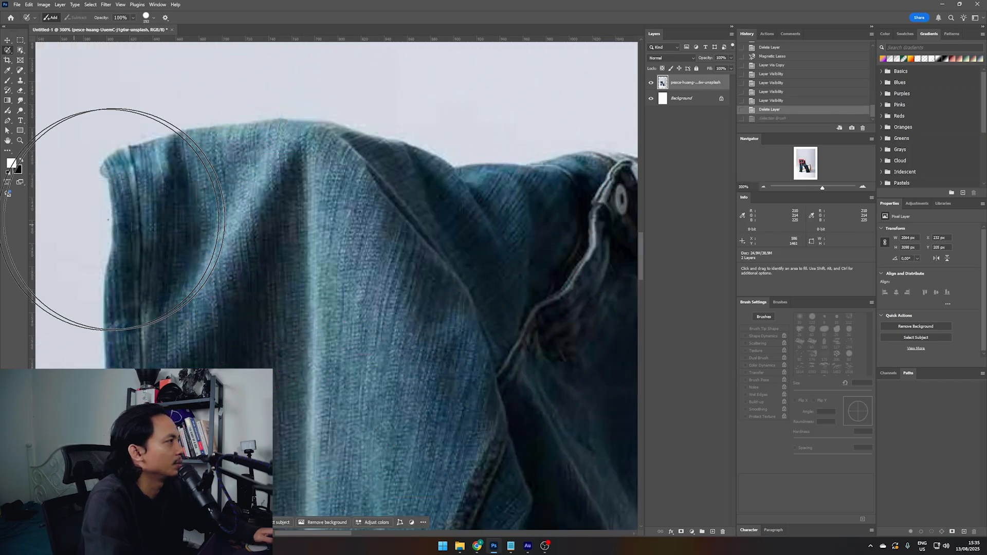
pyautogui.moveTo(231, 215); pyautogui.dragTo(160, 236)
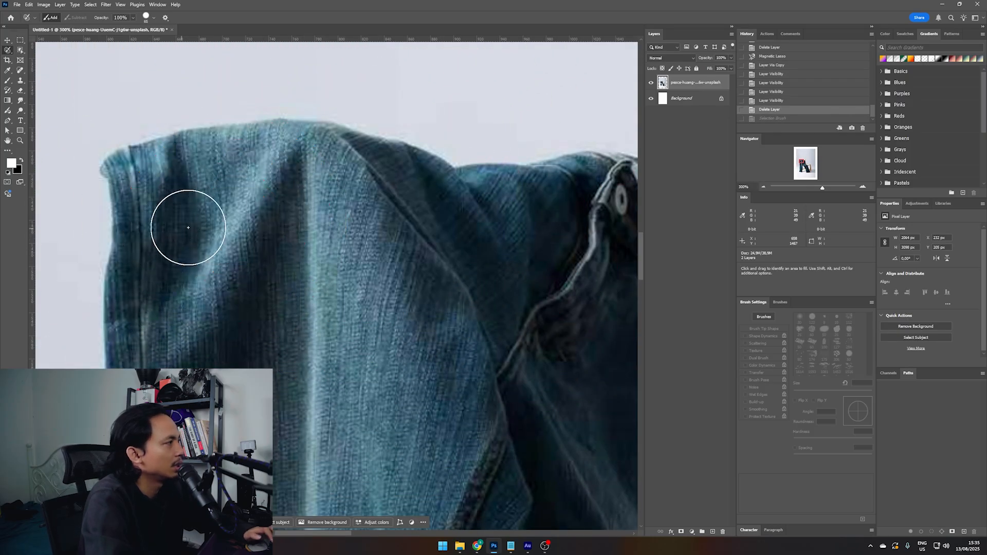
pyautogui.click(146, 179)
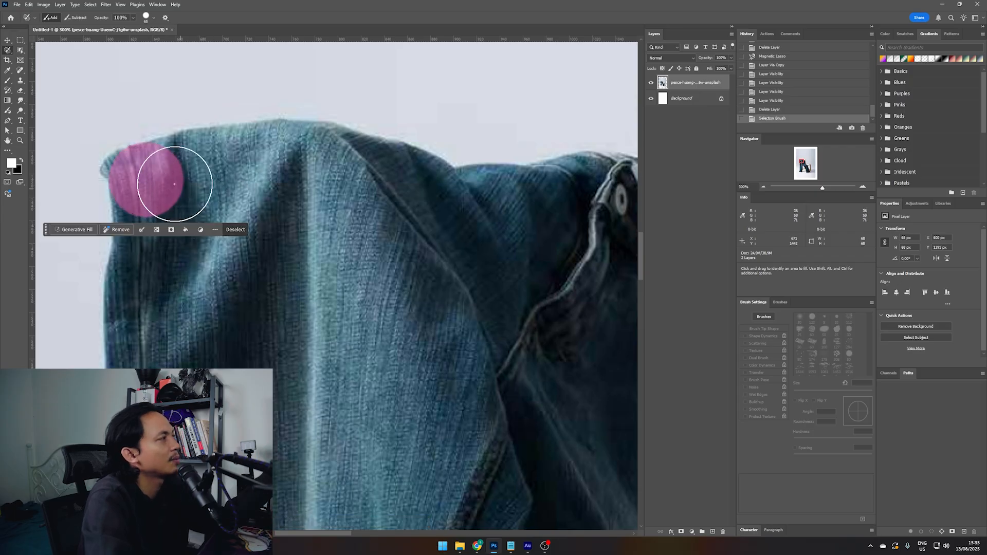
pyautogui.press('[')
pyautogui.press('[')
pyautogui.press('[')
pyautogui.press('[')
pyautogui.moveTo(129, 166)
pyautogui.mouseDown()
pyautogui.moveTo(201, 142)
pyautogui.moveTo(287, 134)
pyautogui.moveTo(356, 143)
pyautogui.moveTo(434, 170)
pyautogui.moveTo(445, 179)
pyautogui.moveTo(372, 154)
pyautogui.moveTo(435, 186)
pyautogui.moveTo(602, 168)
pyautogui.moveTo(605, 178)
pyautogui.moveTo(498, 202)
pyautogui.moveTo(300, 163)
pyautogui.moveTo(228, 159)
pyautogui.moveTo(176, 171)
pyautogui.moveTo(338, 177)
pyautogui.moveTo(524, 207)
pyautogui.moveTo(576, 201)
pyautogui.mouseUp()
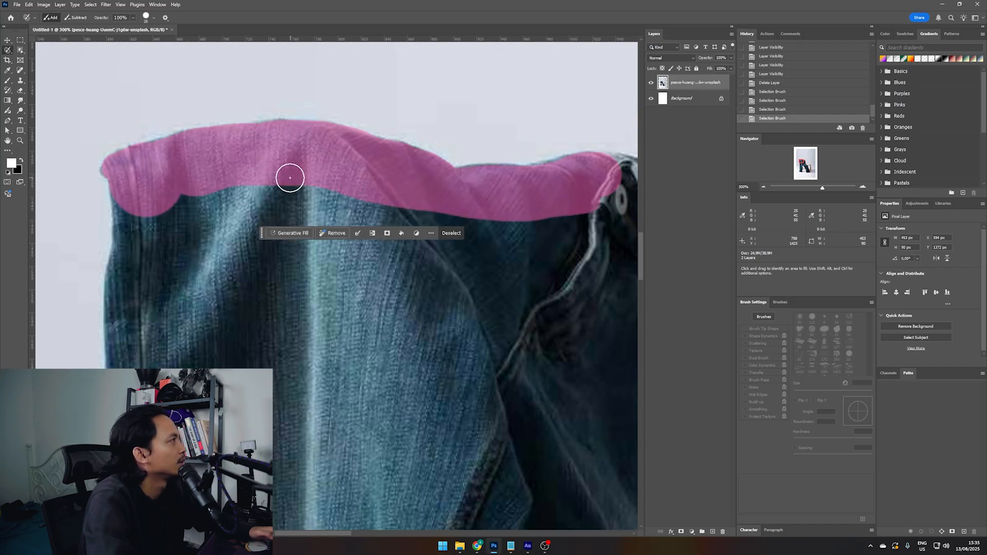
# Step: Copy the brushed selection to a new layer and toggle the photo layer's visibility to inspect the cut-out, leaving the photo shown
pyautogui.click(7, 40)
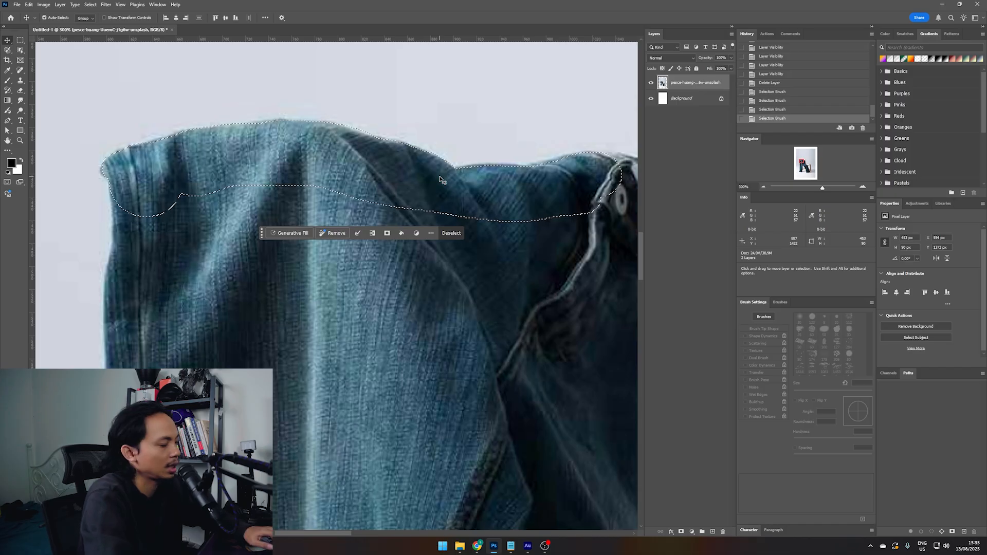
pyautogui.hotkey('ctrl', '-')
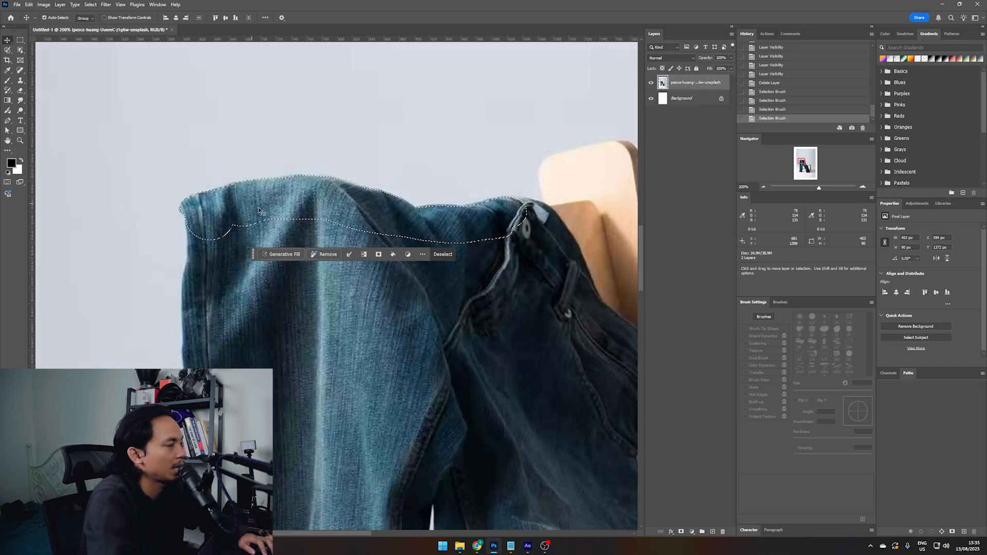
pyautogui.hotkey('ctrl', 'j')
pyautogui.click(652, 100)
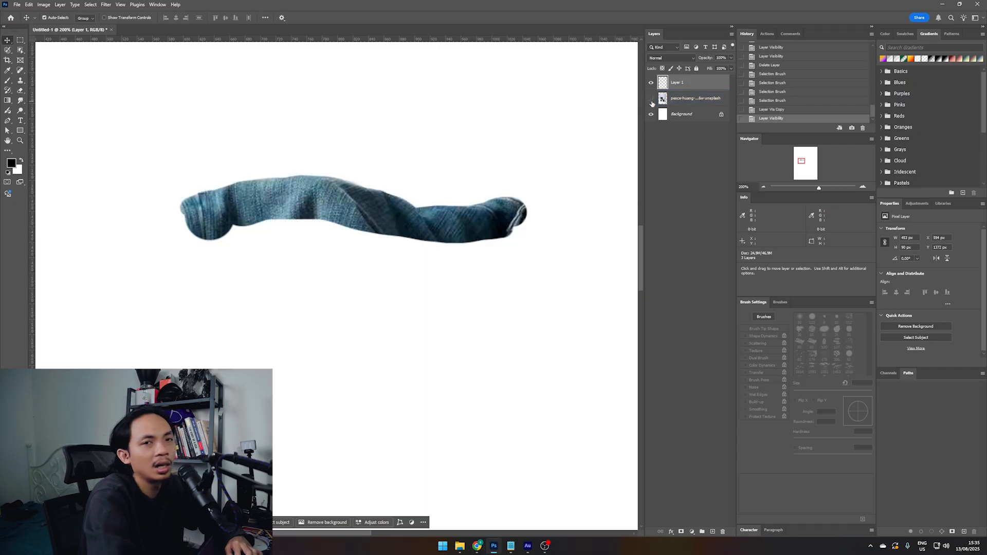
pyautogui.click(652, 103)
pyautogui.click(652, 98)
pyautogui.click(651, 99)
pyautogui.press('w')
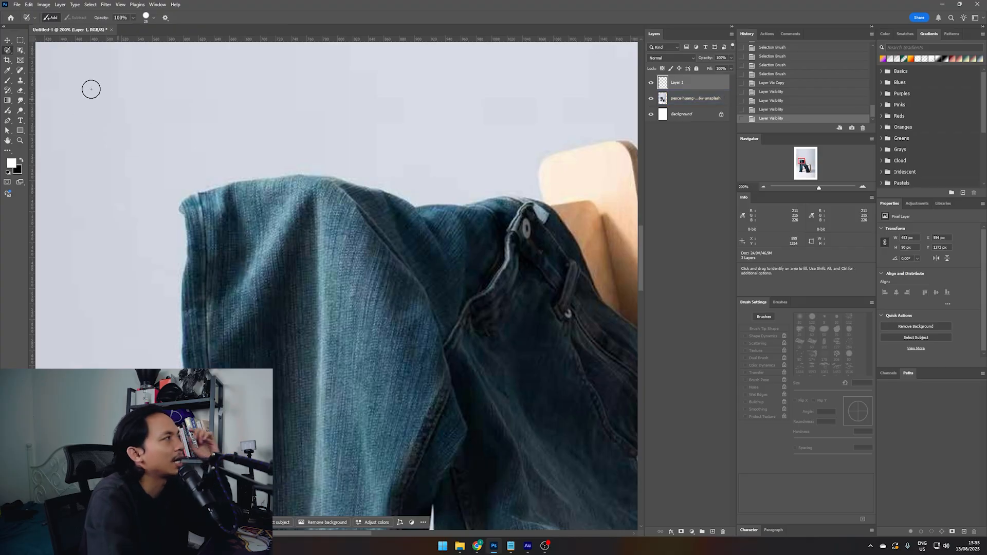
pyautogui.moveTo(290, 203)
pyautogui.mouseDown()
pyautogui.moveTo(405, 214)
pyautogui.moveTo(306, 232)
pyautogui.mouseUp()
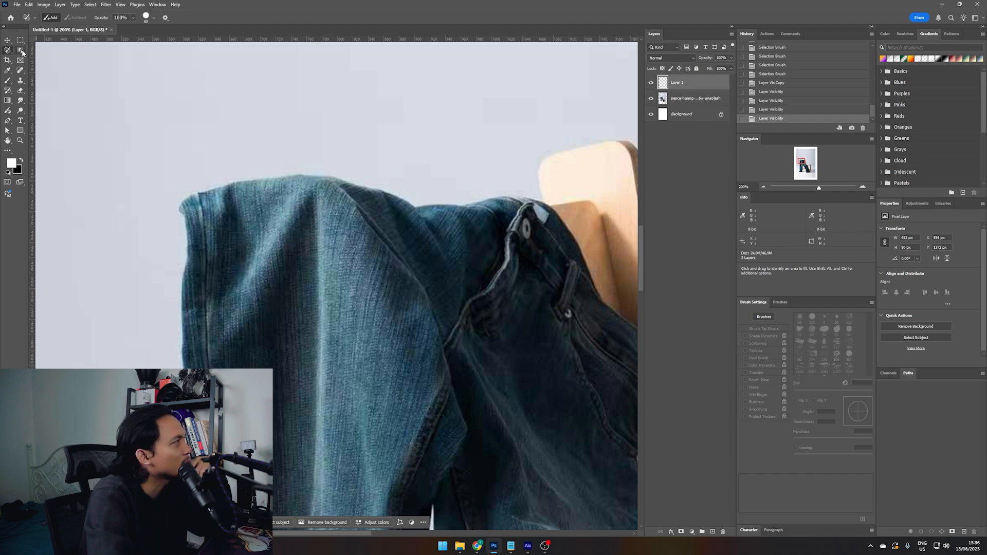
# Step: Delete the copied jeans strip and select the whole pair of jeans on the photo layer with the Object Selection tool
pyautogui.hotkey('ctrl', '0')
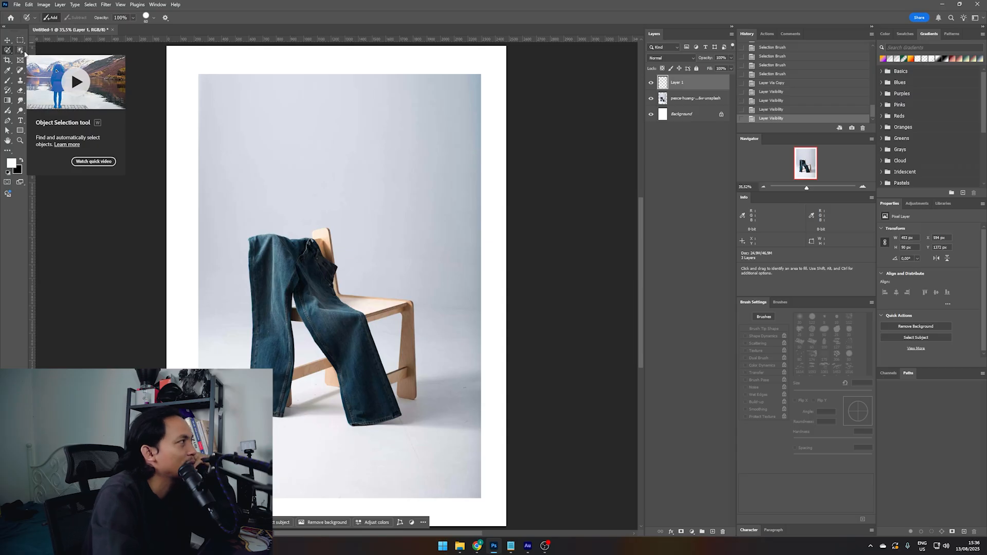
pyautogui.click(20, 51)
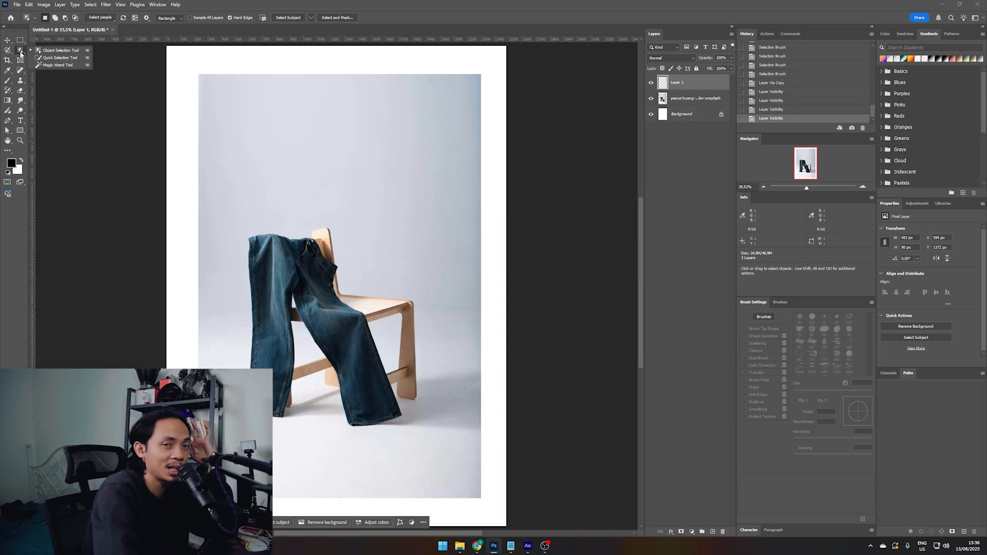
pyautogui.click(74, 51)
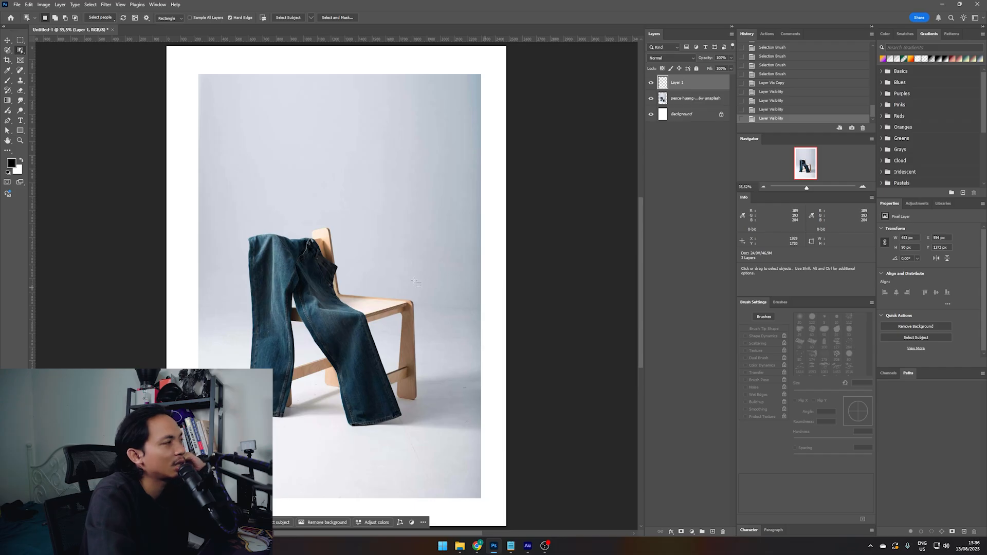
pyautogui.press('Delete')
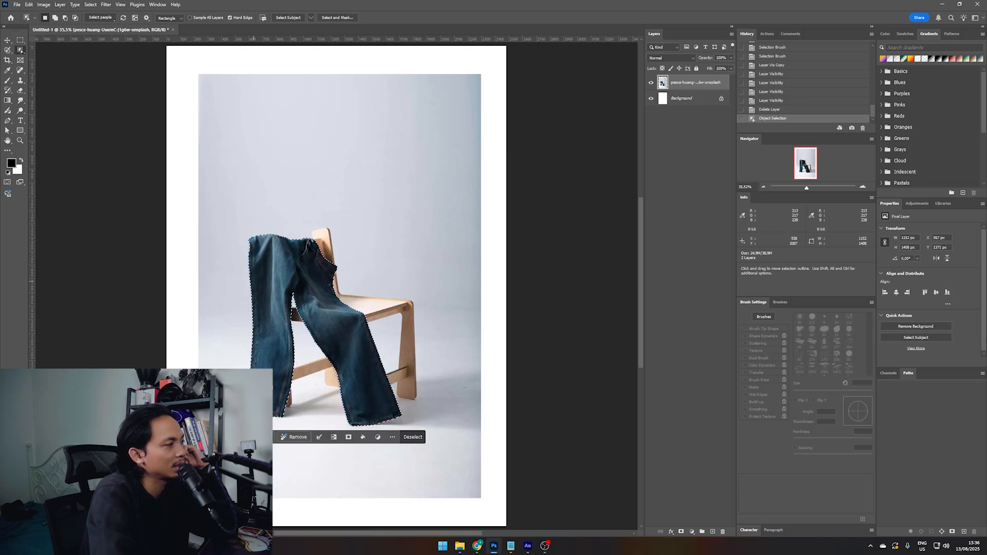
# Step: Add the chair's seat with its front leg and the lower crossbar to the jeans selection
pyautogui.scroll(-1, 325, 257)
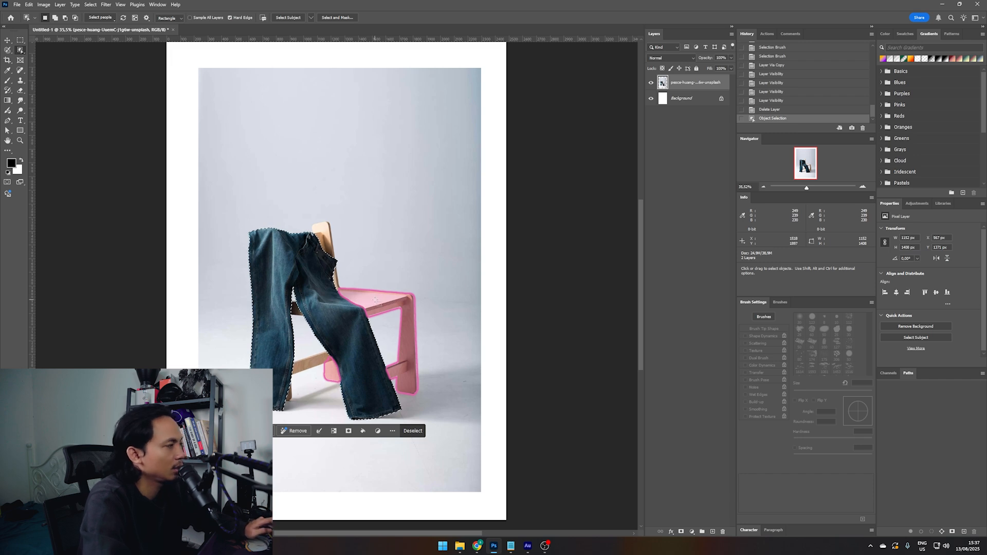
pyautogui.press('shift')
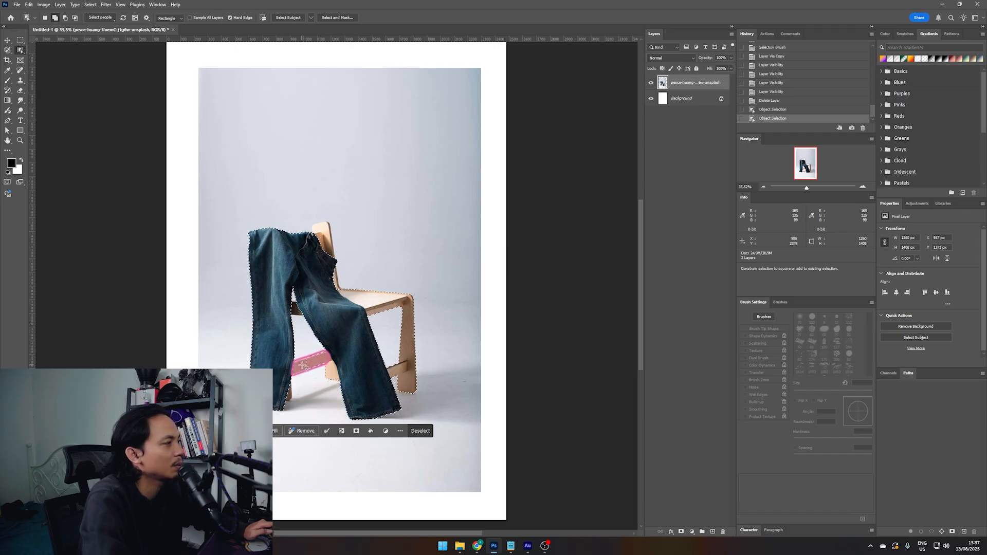
pyautogui.keyDown('shift'); pyautogui.click(303, 365); pyautogui.keyUp('shift')
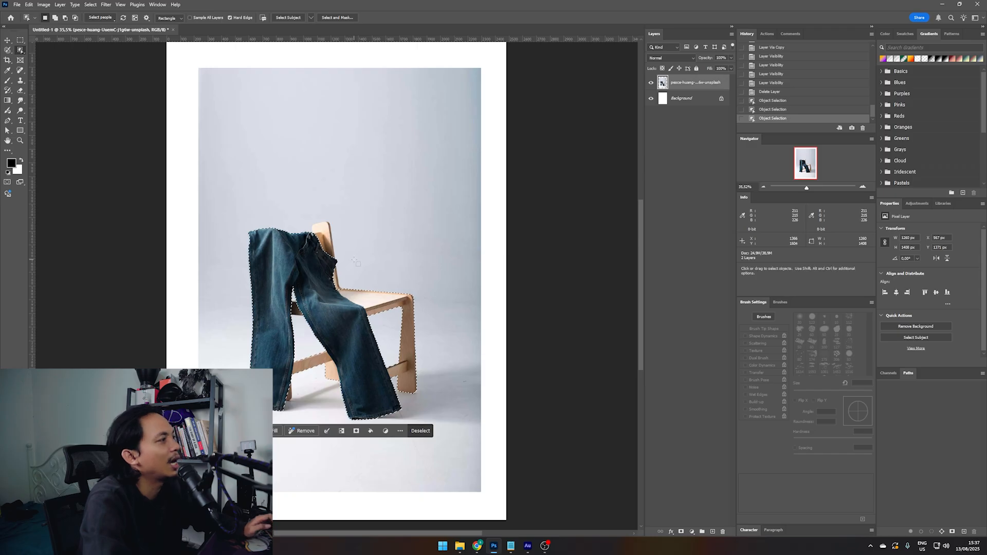
# Step: Check the object selection's edges around the chair back and deselect everything
pyautogui.scroll(3, 355, 262)
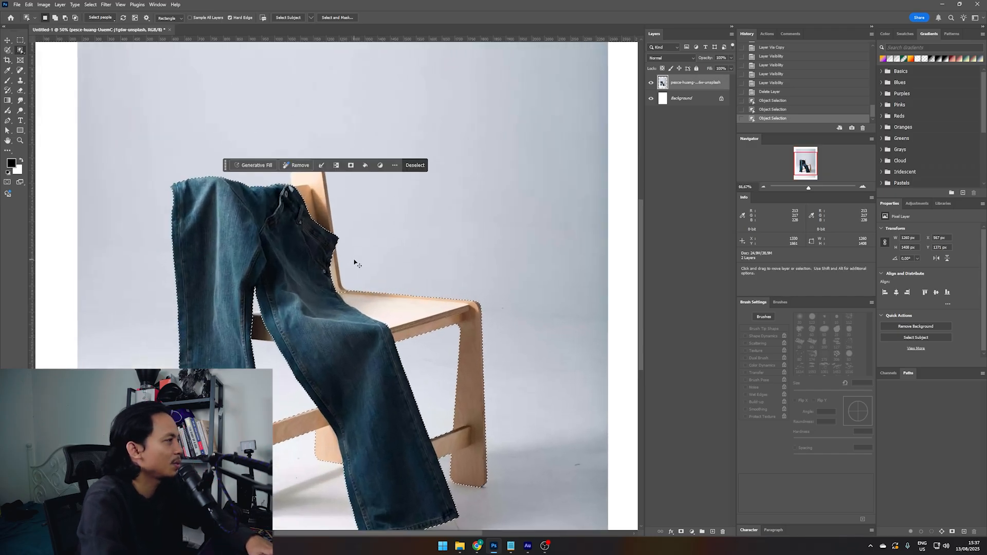
pyautogui.scroll(1, 352, 225)
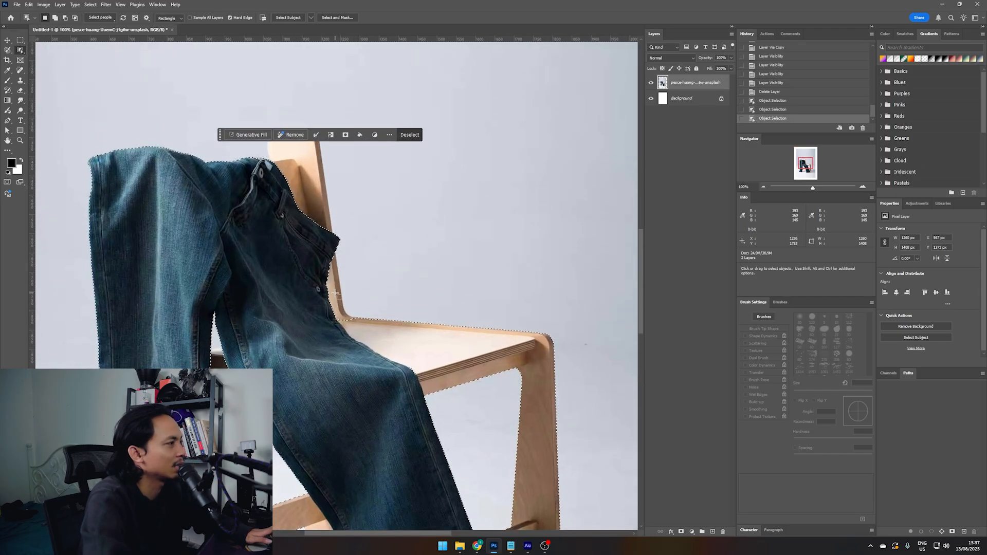
pyautogui.hotkey('ctrl', '-')
pyautogui.hotkey('ctrl', '-')
pyautogui.hotkey('ctrl', 'd')
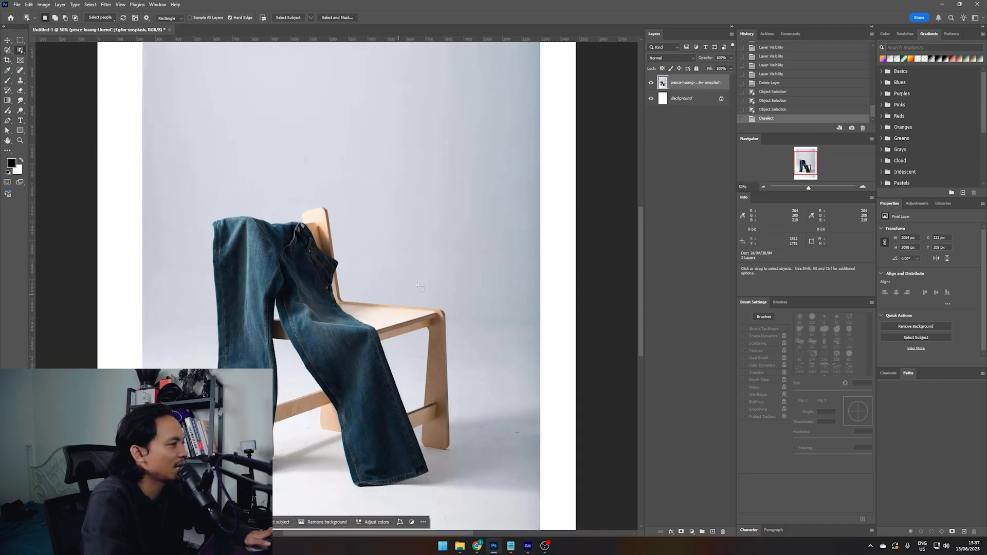
pyautogui.scroll(1, 312, 235)
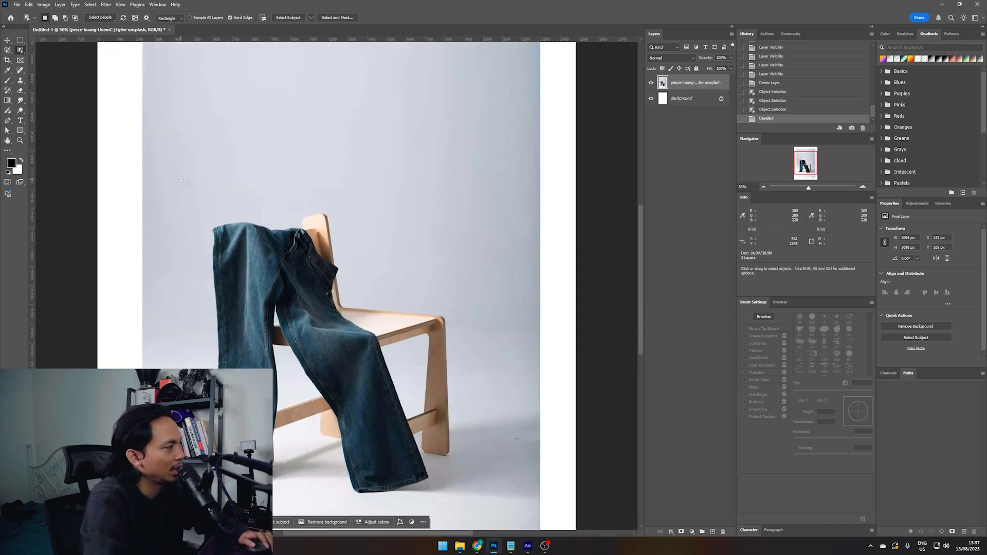
# Step: Try Object Selection on the whole chair with the jeans and on the jeans alone, clearing each selection
pyautogui.moveTo(181, 180); pyautogui.dragTo(473, 500)
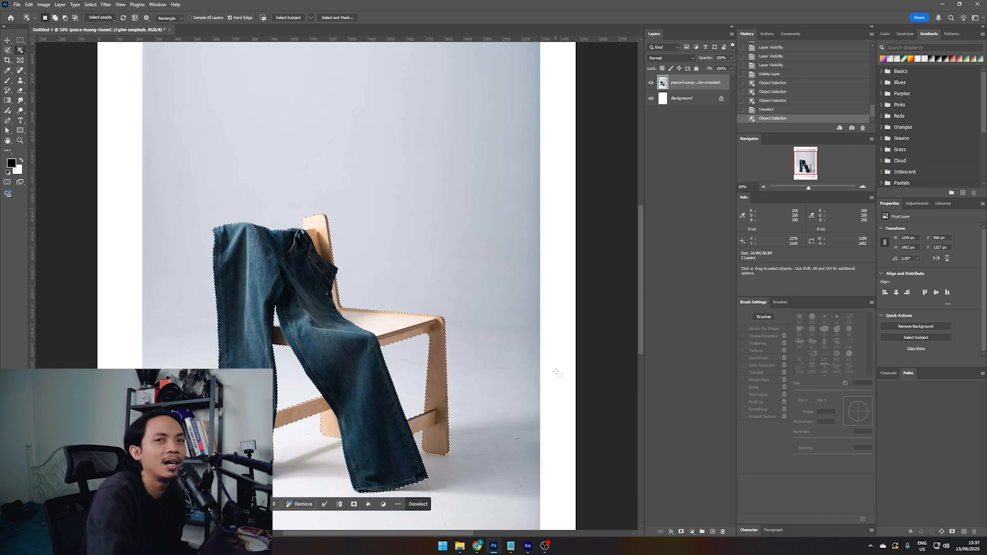
pyautogui.scroll(-2, 346, 301)
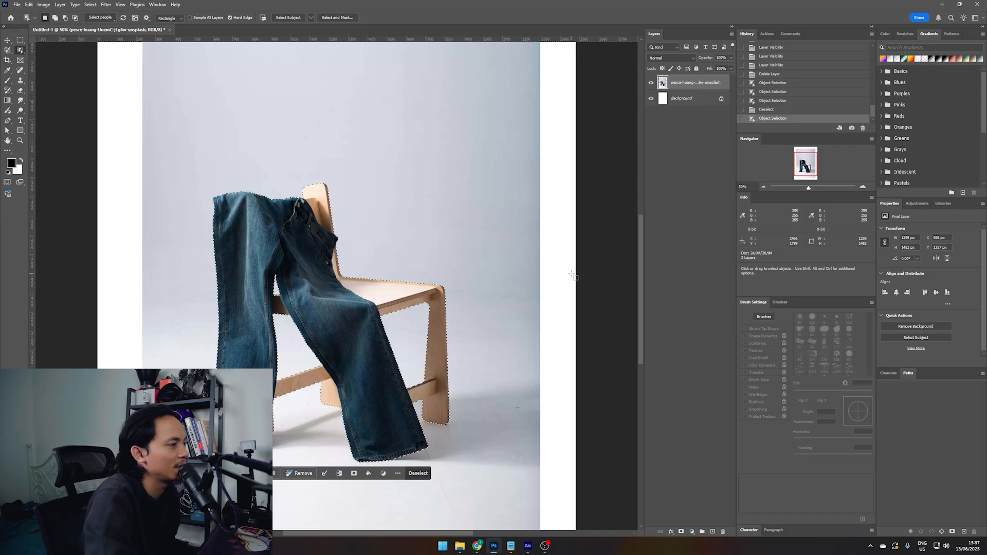
pyautogui.hotkey('ctrl', 'd')
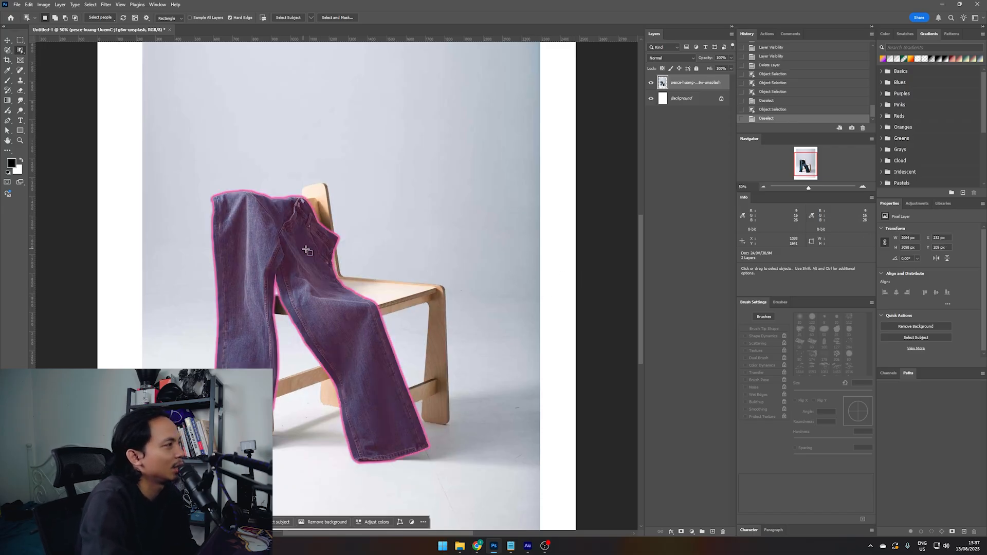
pyautogui.click(277, 226)
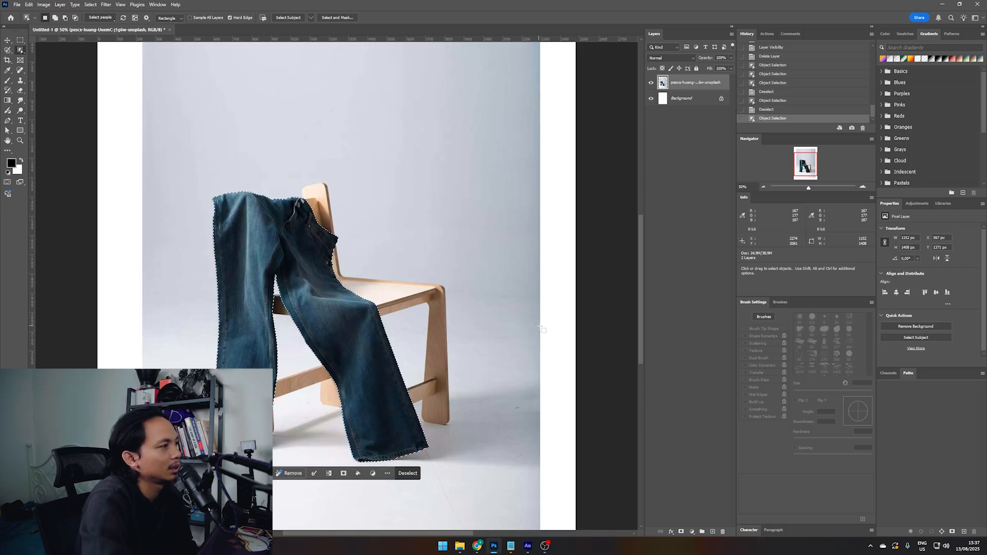
pyautogui.hotkey('ctrl', 'd')
# Step: Select the chair and jeans together with Object Selection, copy them to a new layer, and hide the photo layer
pyautogui.moveTo(183, 161); pyautogui.dragTo(467, 470)
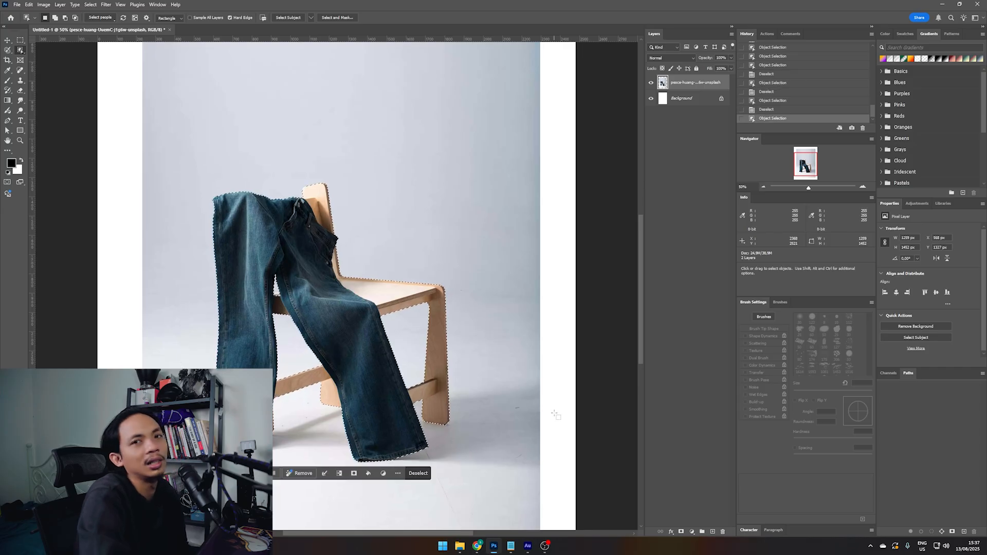
pyautogui.press('ctrl')
pyautogui.hotkey('ctrl', 'j')
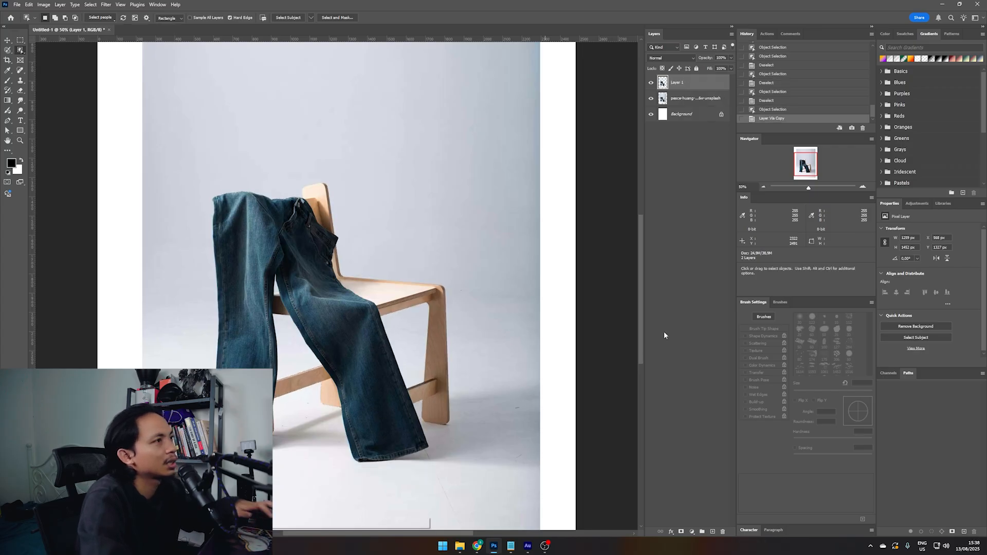
pyautogui.click(651, 98)
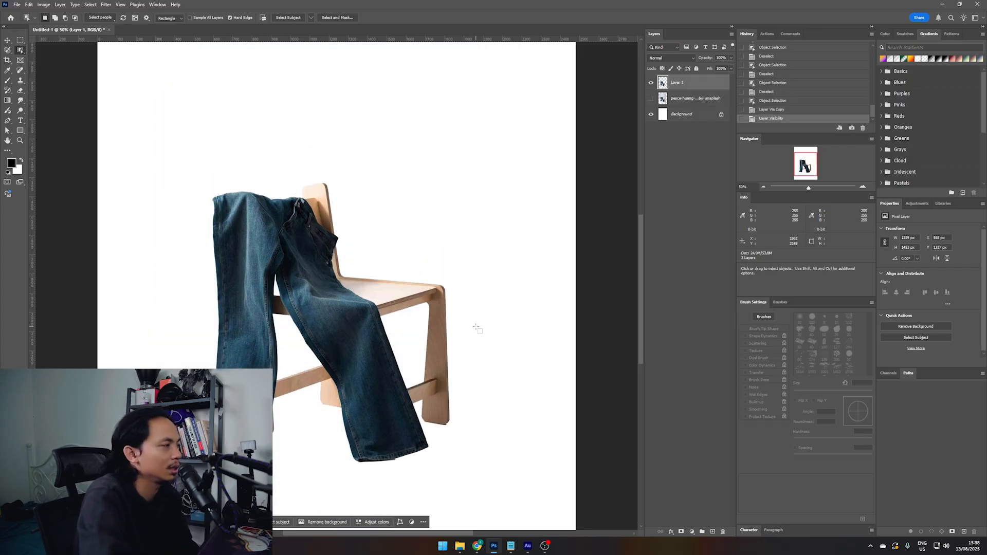
# Step: Examine the cut-out's edges up close along the chair's seat, back and front leg
pyautogui.hotkey('ctrl', '+')
pyautogui.hotkey('ctrl', '+')
pyautogui.hotkey('ctrl', '+')
pyautogui.hotkey('ctrl', '+')
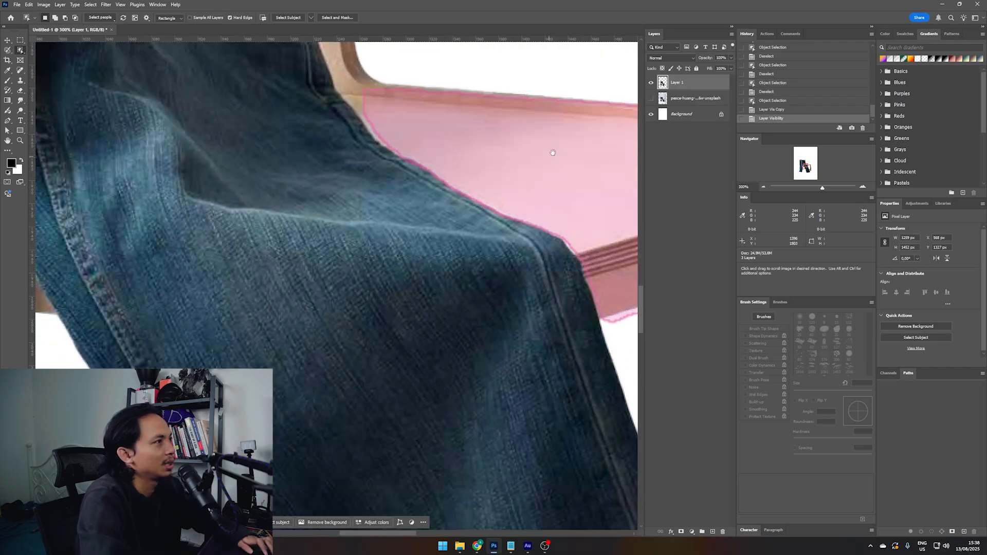
pyautogui.moveTo(551, 154); pyautogui.dragTo(342, 347)
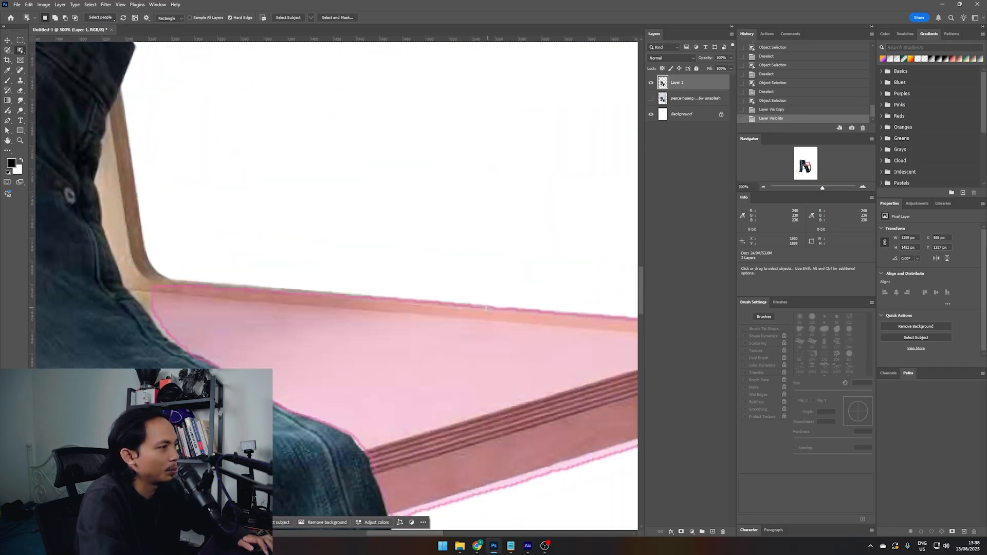
pyautogui.moveTo(422, 306); pyautogui.dragTo(220, 308)
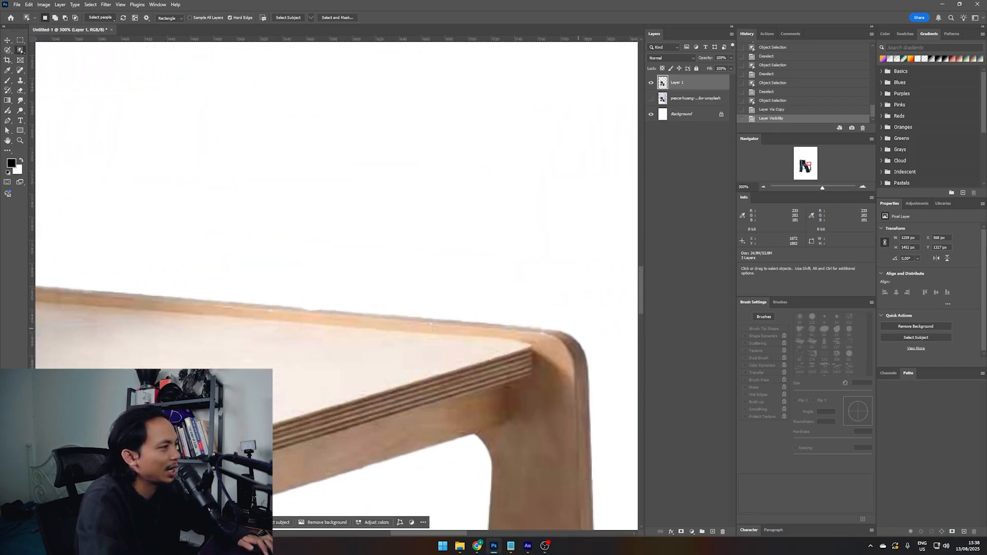
pyautogui.moveTo(156, 255); pyautogui.dragTo(591, 463)
pyautogui.moveTo(348, 200); pyautogui.dragTo(378, 337)
pyautogui.hotkey('ctrl', '0')
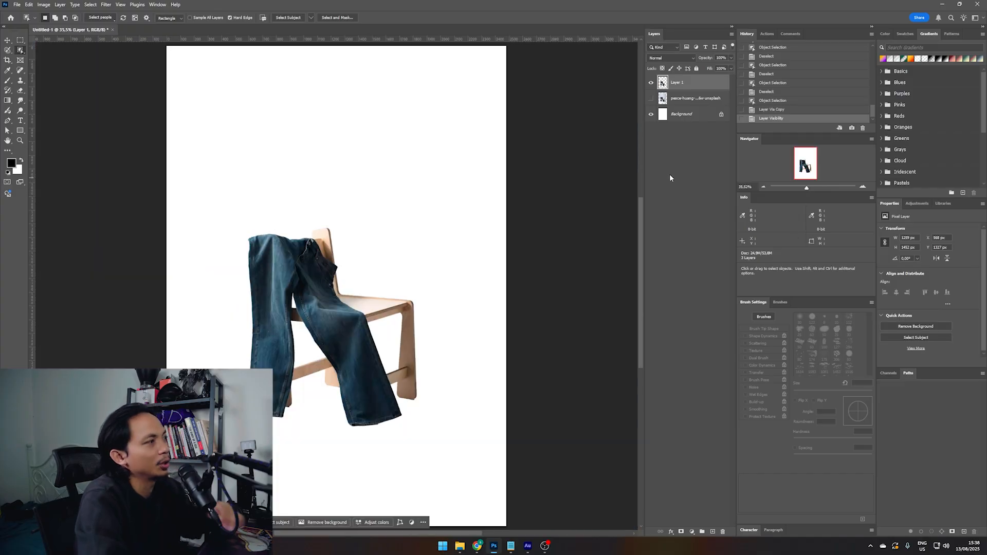
# Step: Show the photo layer again and delete the copied chair-and-jeans layer
pyautogui.click(651, 98)
pyautogui.press('Delete')
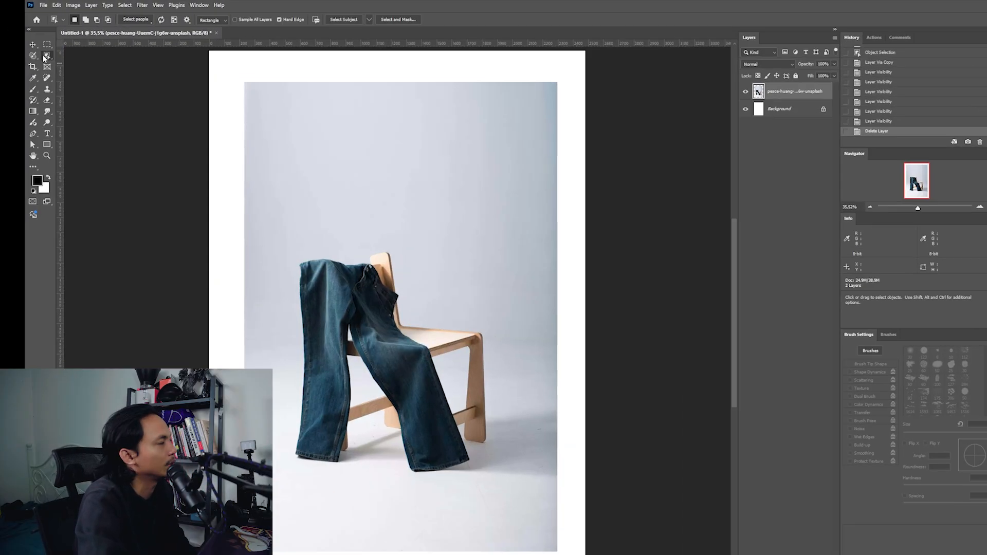
# Step: Select the whole photo backdrop around the chair and jeans with the Quick Selection tool and an enlarged brush
pyautogui.rightClick(46, 55)
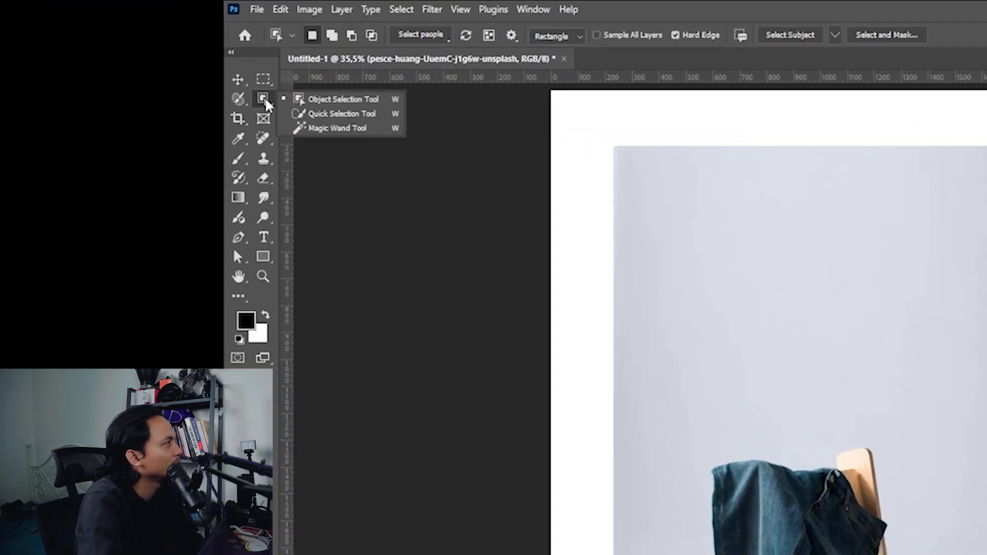
pyautogui.click(89, 63)
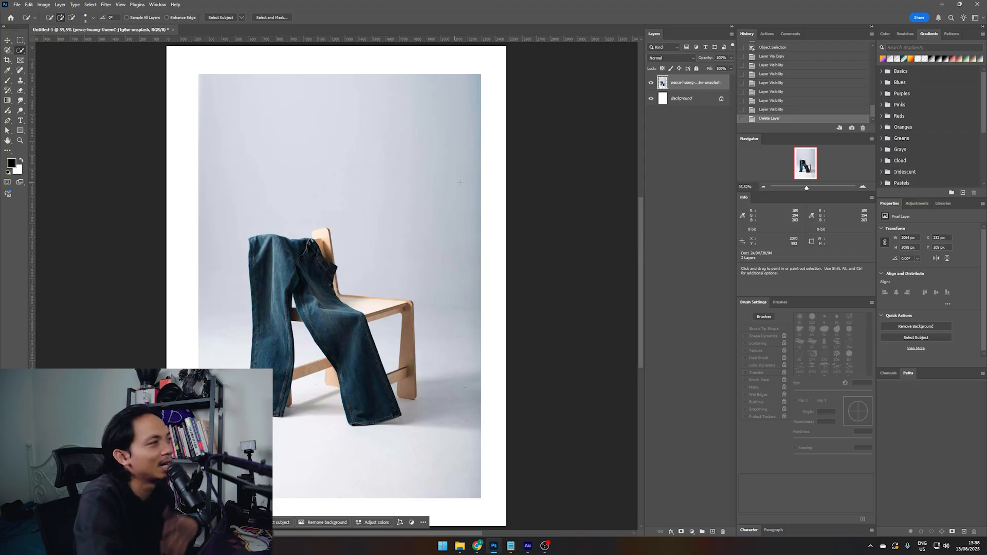
pyautogui.keyDown('alt'); pyautogui.rightClick(406, 142); pyautogui.keyUp('alt')
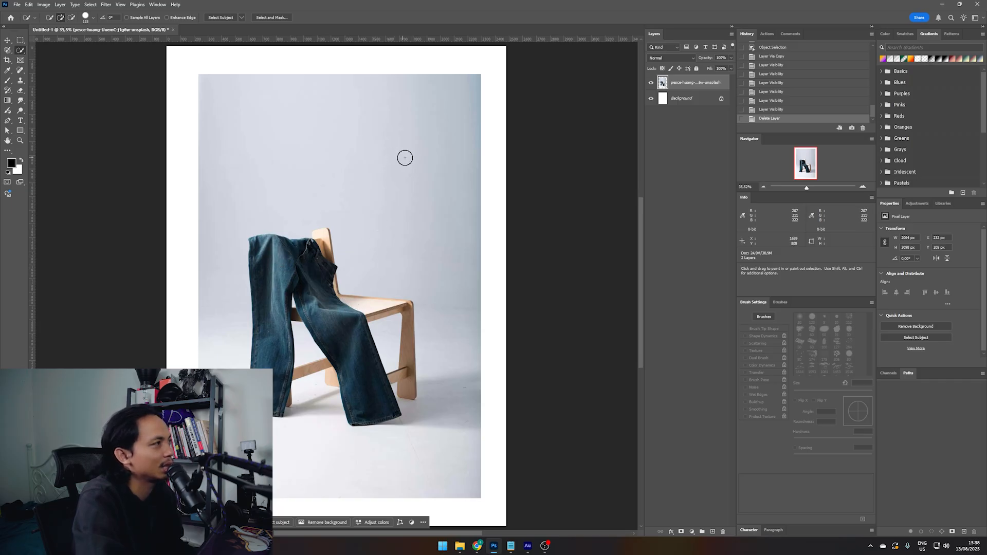
pyautogui.moveTo(348, 144); pyautogui.dragTo(427, 176)
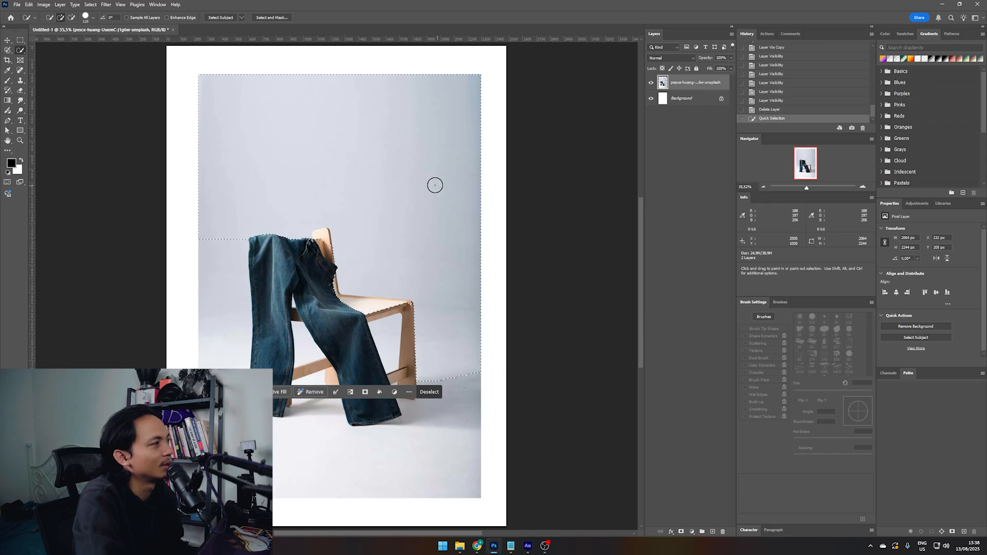
pyautogui.moveTo(452, 441)
pyautogui.mouseDown()
pyautogui.moveTo(366, 458)
pyautogui.moveTo(310, 422)
pyautogui.moveTo(261, 425)
pyautogui.mouseUp()
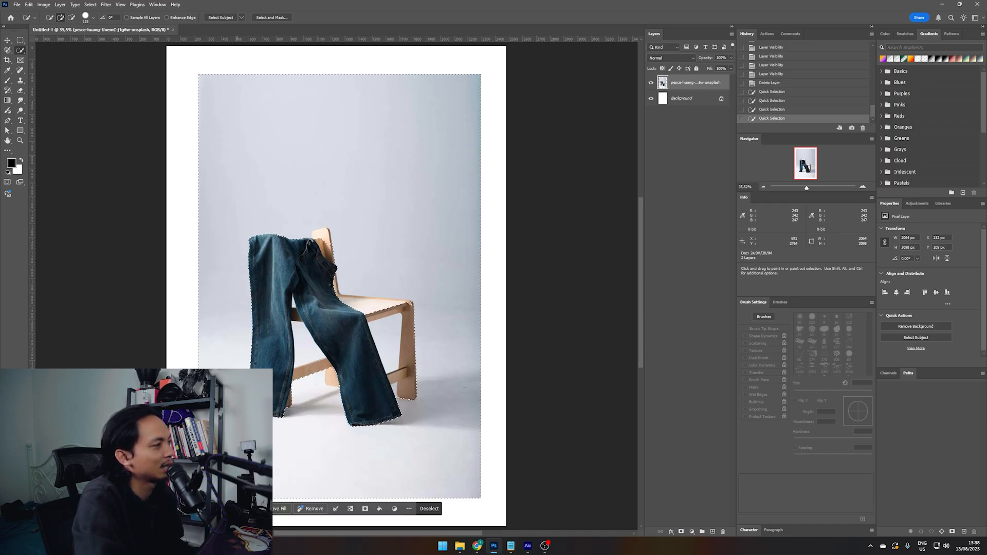
# Step: Subtract the chair's crossbar, seat and back from the quick selection with a smaller brush, and clear the selected backdrop
pyautogui.moveTo(309, 349); pyautogui.dragTo(323, 354)
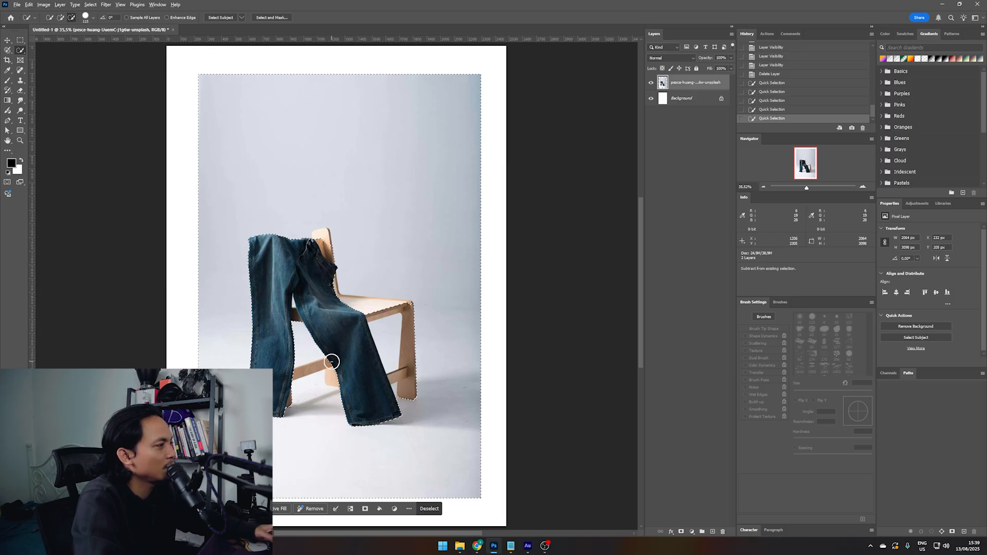
pyautogui.press('[')
pyautogui.press('[')
pyautogui.press('[')
pyautogui.press('[')
pyautogui.moveTo(335, 360); pyautogui.dragTo(315, 368)
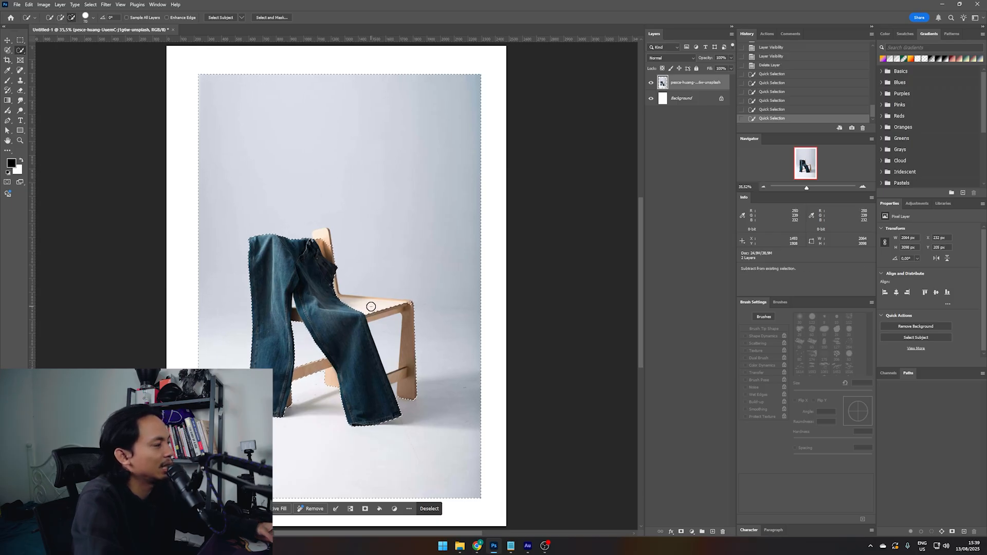
pyautogui.moveTo(371, 306); pyautogui.dragTo(383, 305)
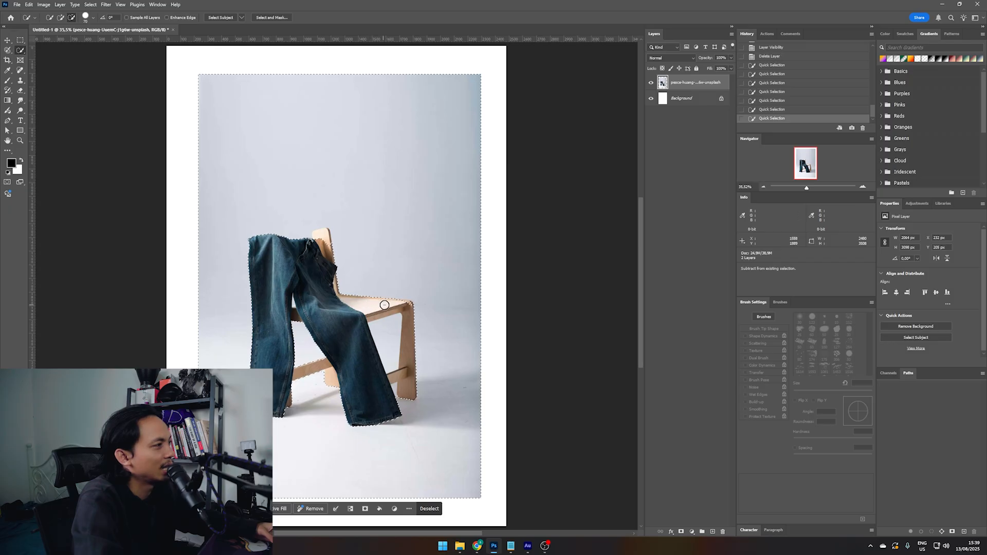
pyautogui.click(320, 236)
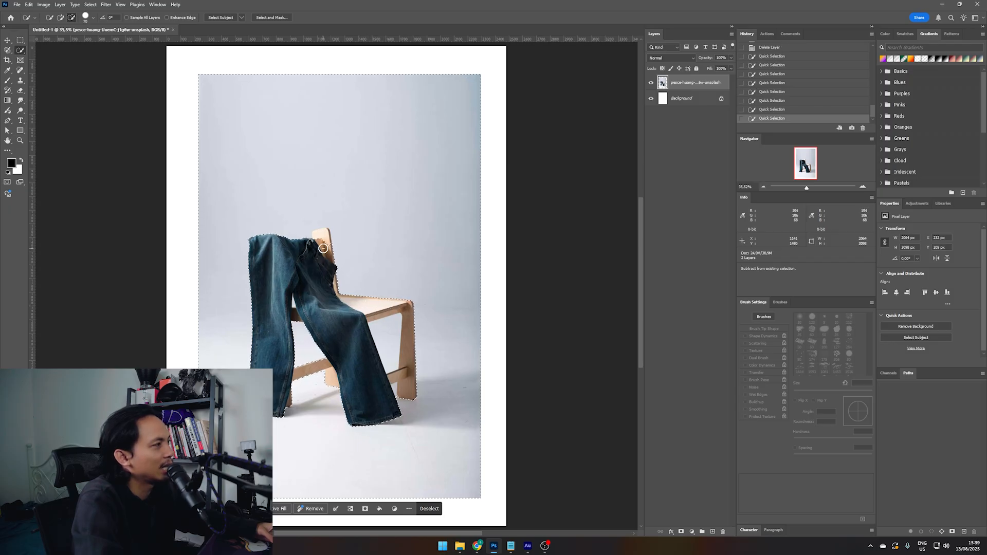
pyautogui.keyDown('alt'); pyautogui.click(321, 237); pyautogui.keyUp('alt')
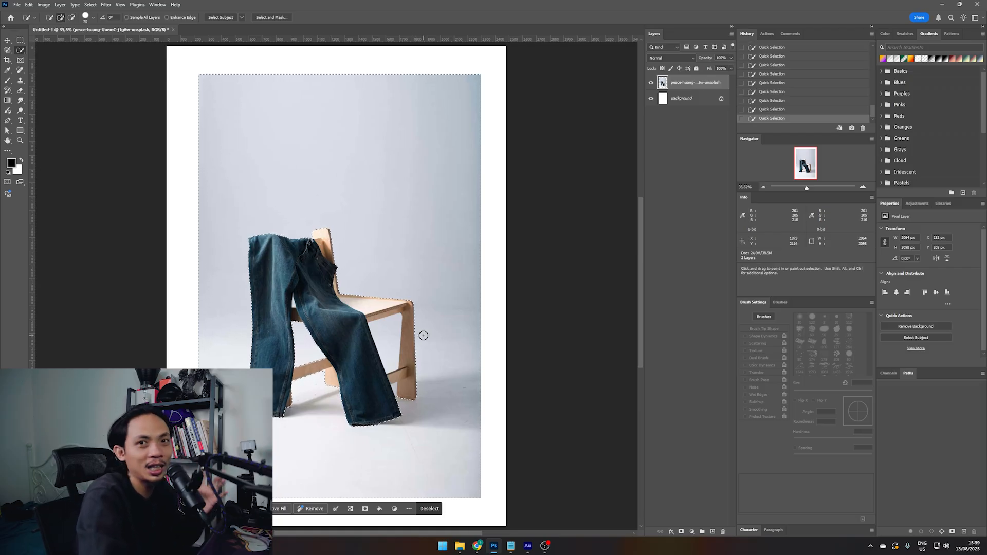
pyautogui.press('Delete')
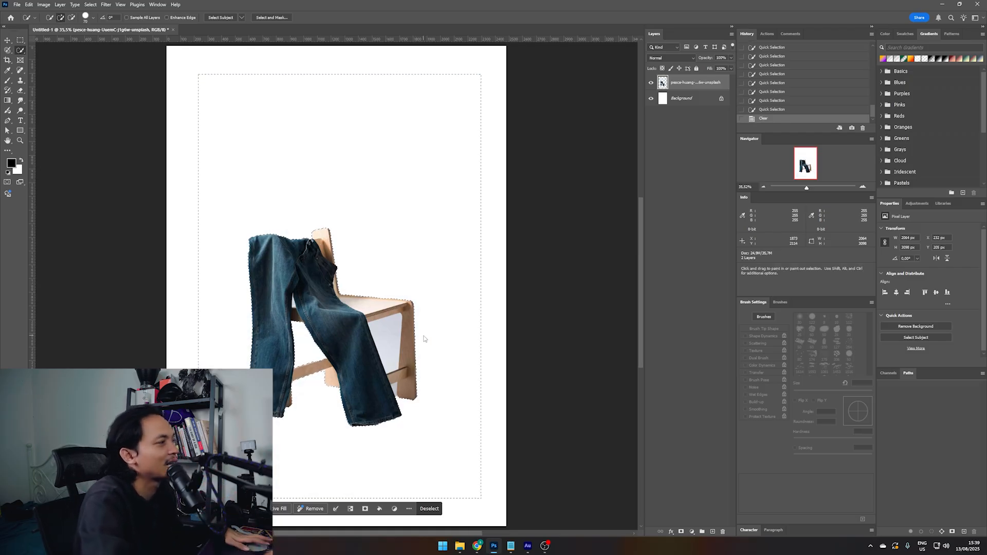
pyautogui.hotkey('ctrl', 'd')
# Step: Quick-select the leftover backdrop between the seat, front leg and jeans, clear it, and deselect
pyautogui.moveTo(443, 337); pyautogui.dragTo(443, 262)
pyautogui.hotkey('ctrl', '+')
pyautogui.hotkey('ctrl', '+')
pyautogui.hotkey('ctrl', '+')
pyautogui.hotkey('ctrl', '+')
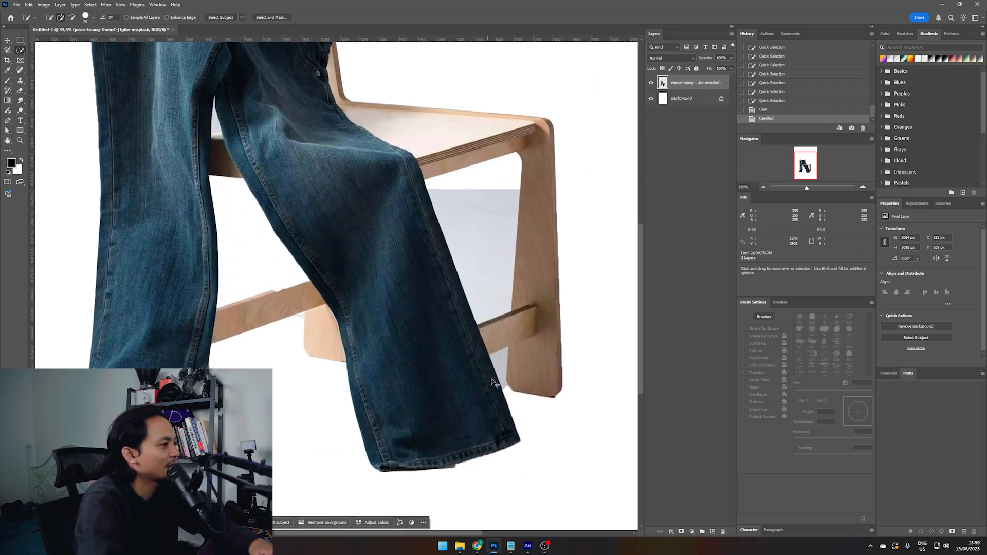
pyautogui.moveTo(556, 198); pyautogui.dragTo(347, 341)
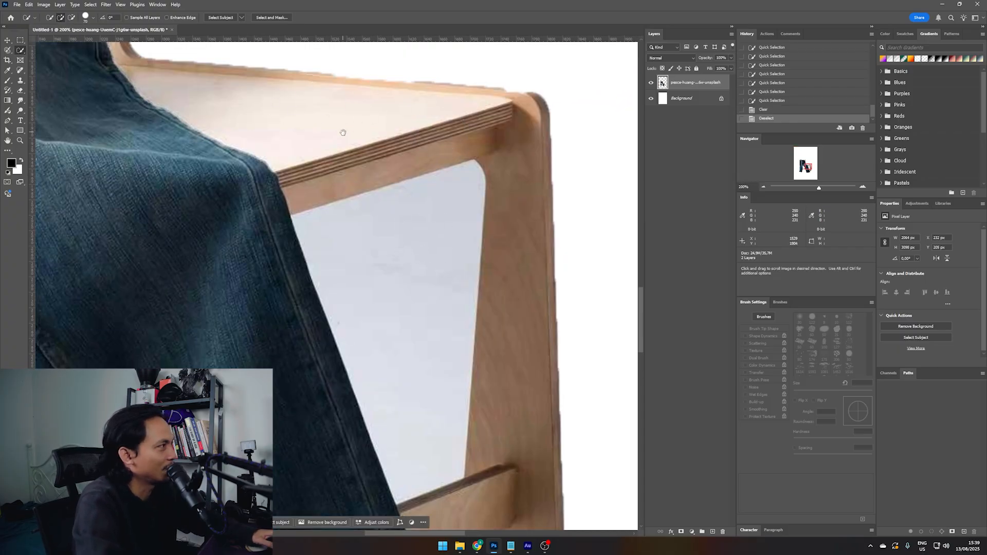
pyautogui.moveTo(345, 133); pyautogui.dragTo(428, 323)
pyautogui.moveTo(445, 363)
pyautogui.mouseDown()
pyautogui.moveTo(430, 221)
pyautogui.moveTo(411, 166)
pyautogui.mouseUp()
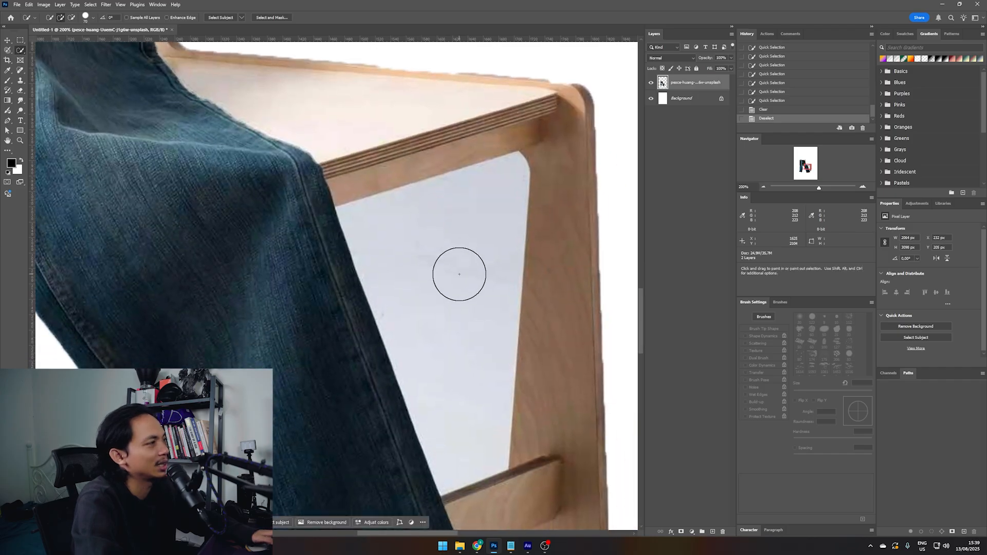
pyautogui.moveTo(458, 274); pyautogui.dragTo(442, 182)
pyautogui.moveTo(443, 182); pyautogui.dragTo(454, 303)
pyautogui.press('Delete')
pyautogui.hotkey('ctrl', 'd')
# Step: Quick-select the small backdrop patch below the crossbar with a smaller brush, clear it, and check the crossbar's edges
pyautogui.scroll(-3, 480, 307)
pyautogui.keyDown('alt'); pyautogui.rightClick(469, 418); pyautogui.keyUp('alt')
pyautogui.click(469, 413)
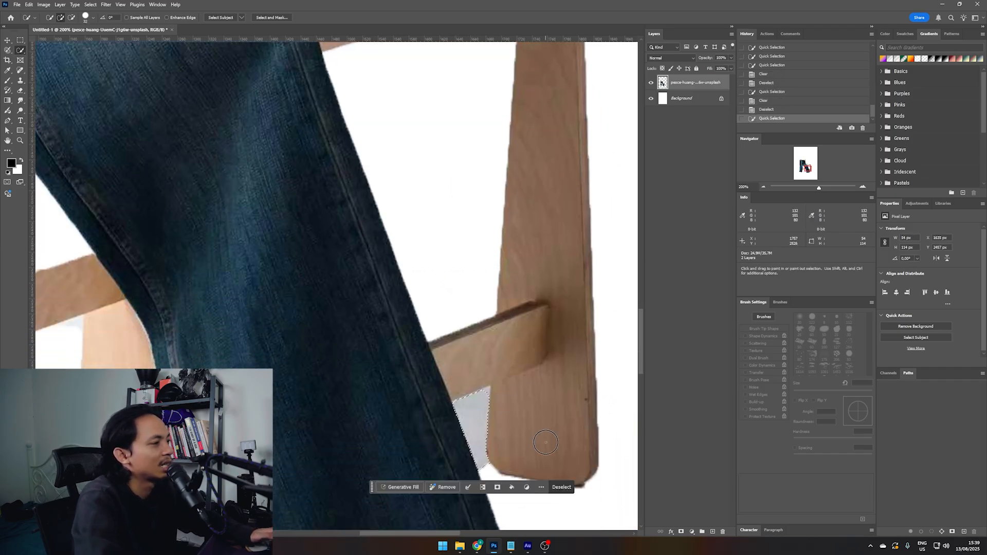
pyautogui.press('Delete')
pyautogui.moveTo(235, 330); pyautogui.dragTo(559, 328)
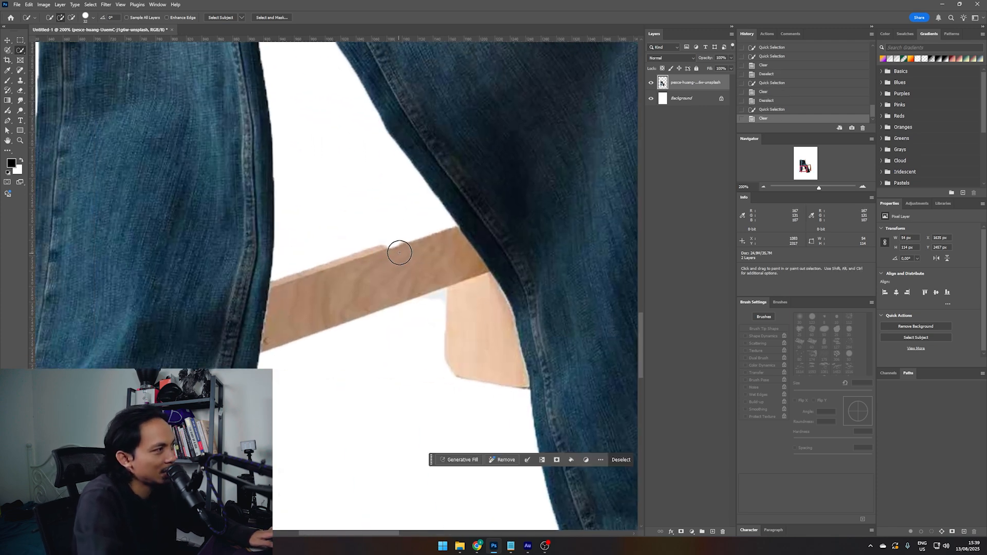
pyautogui.hotkey('ctrl', '0')
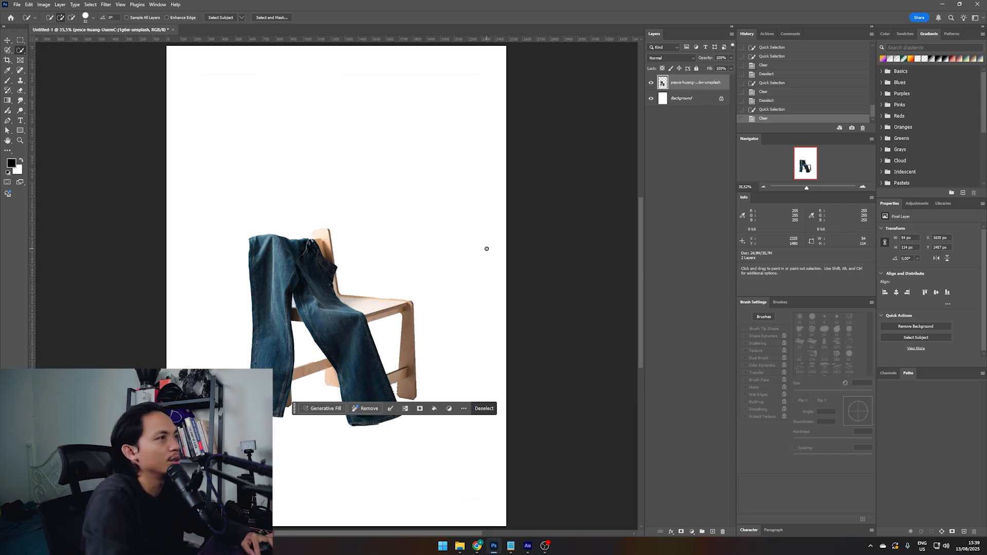
# Step: Step back through the document history to restore the photo's deleted backdrop, and deselect
pyautogui.click(768, 101)
pyautogui.click(771, 110)
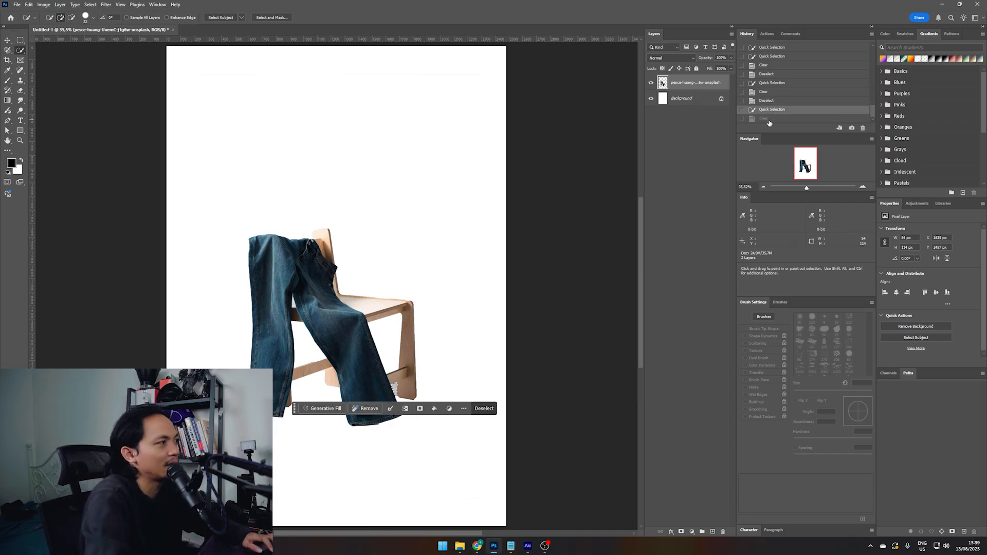
pyautogui.click(769, 119)
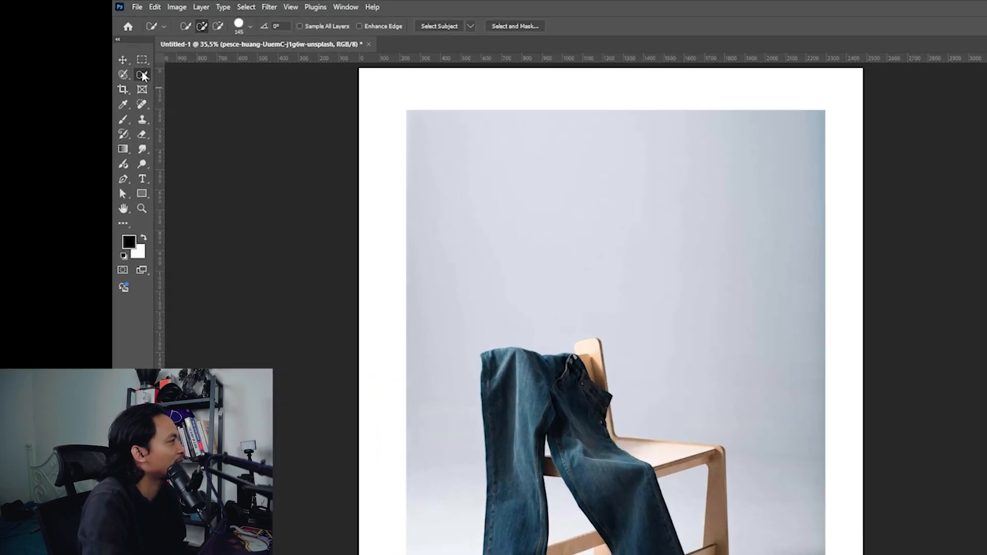
# Step: Select the backdrop area above the chair with the Magic Wand tool at a tolerance of 10
pyautogui.rightClick(20, 51)
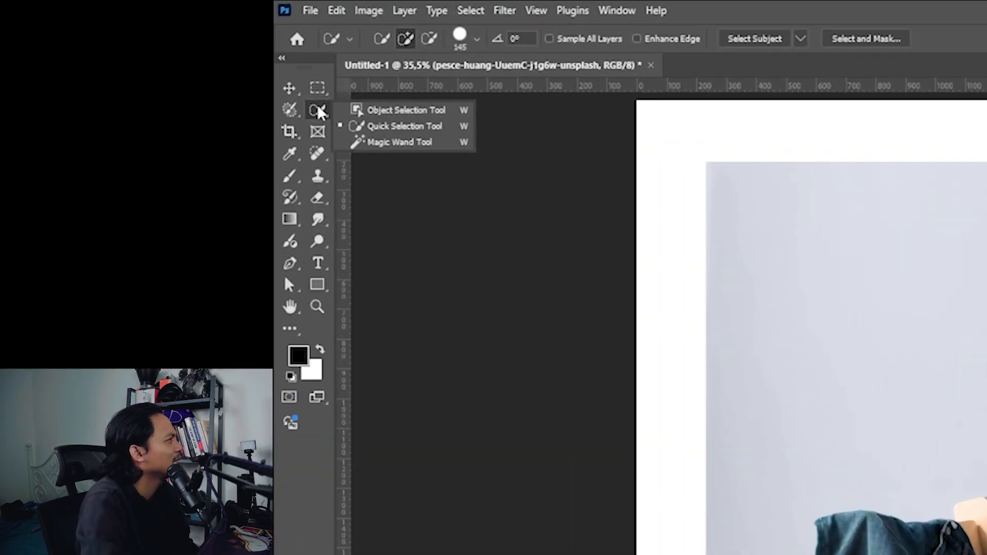
pyautogui.click(437, 144)
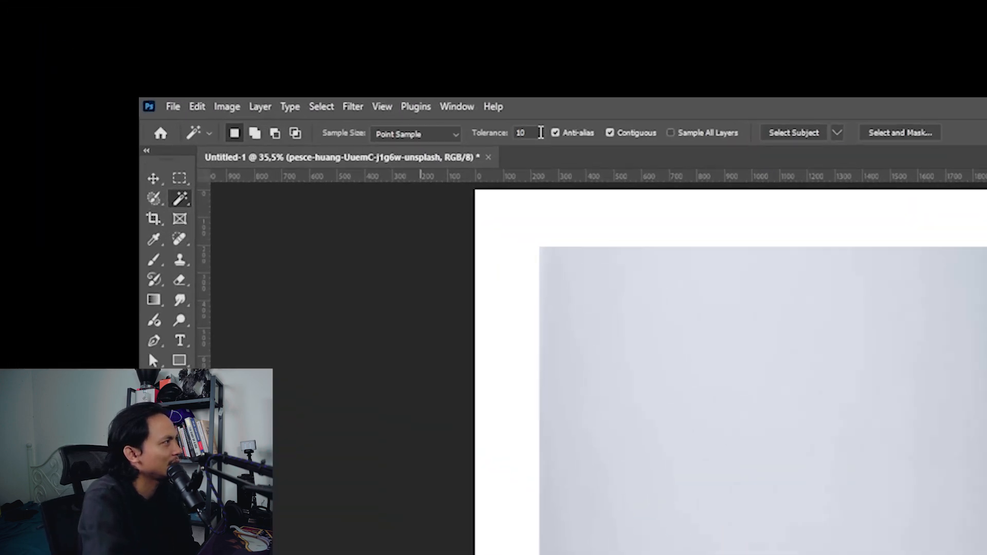
pyautogui.click(189, 18)
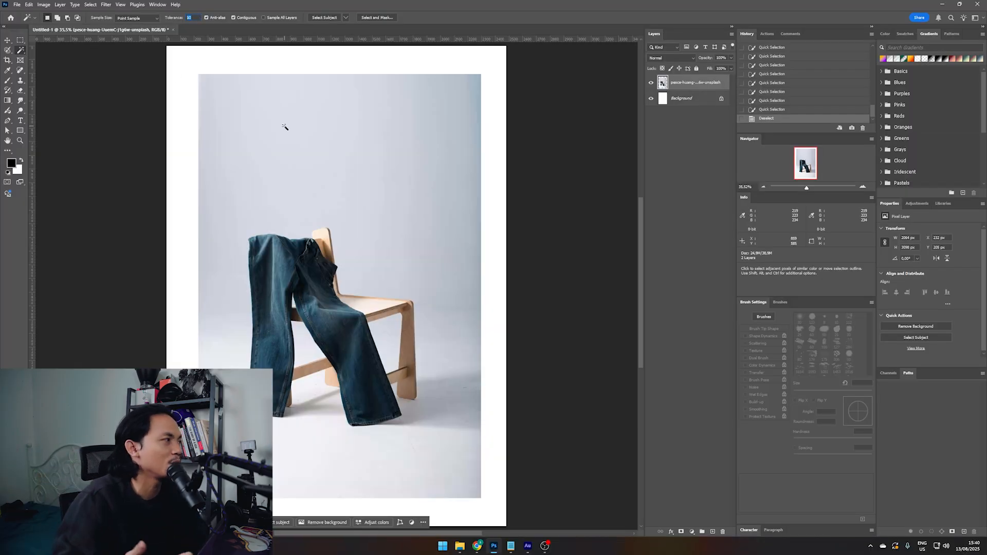
pyautogui.click(362, 112)
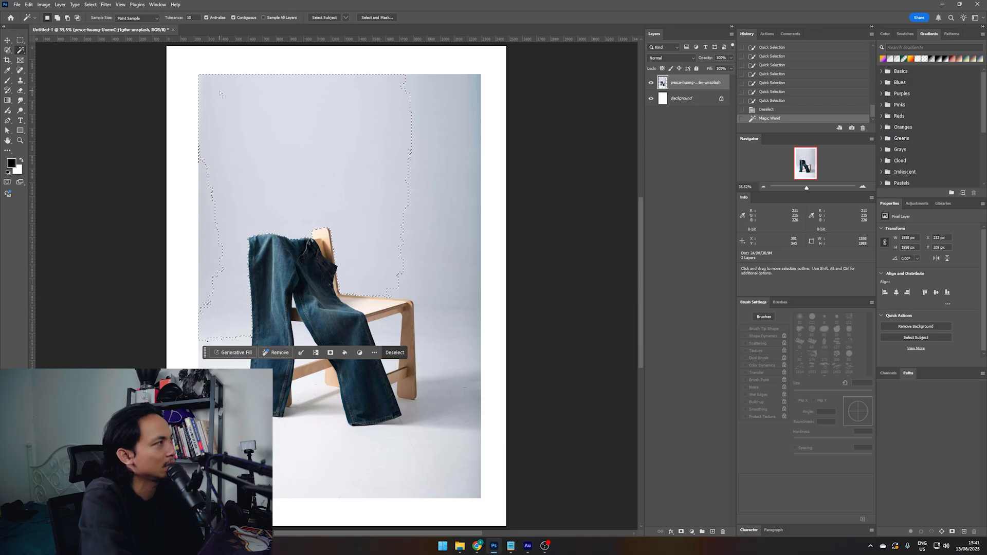
# Step: Reselect the backdrop above the chair with the Magic Wand and add the missed strip along the photo's left side
pyautogui.hotkey('ctrl', 'd')
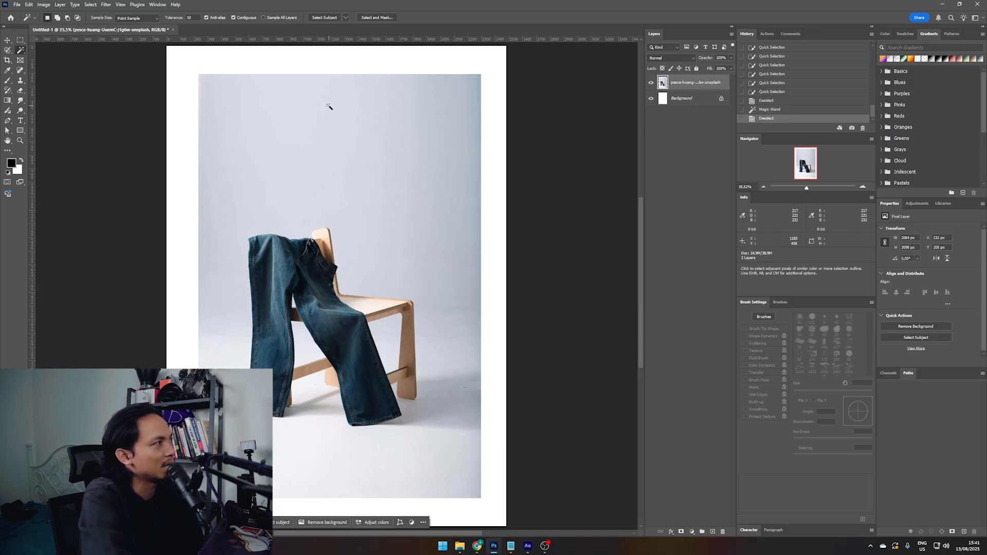
pyautogui.click(329, 106)
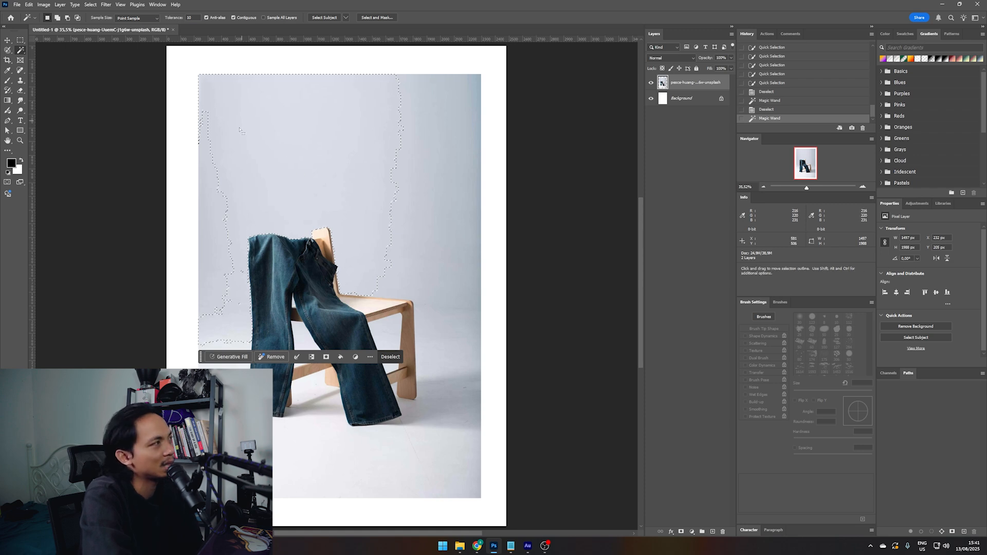
pyautogui.keyDown('shift'); pyautogui.click(207, 199); pyautogui.keyUp('shift')
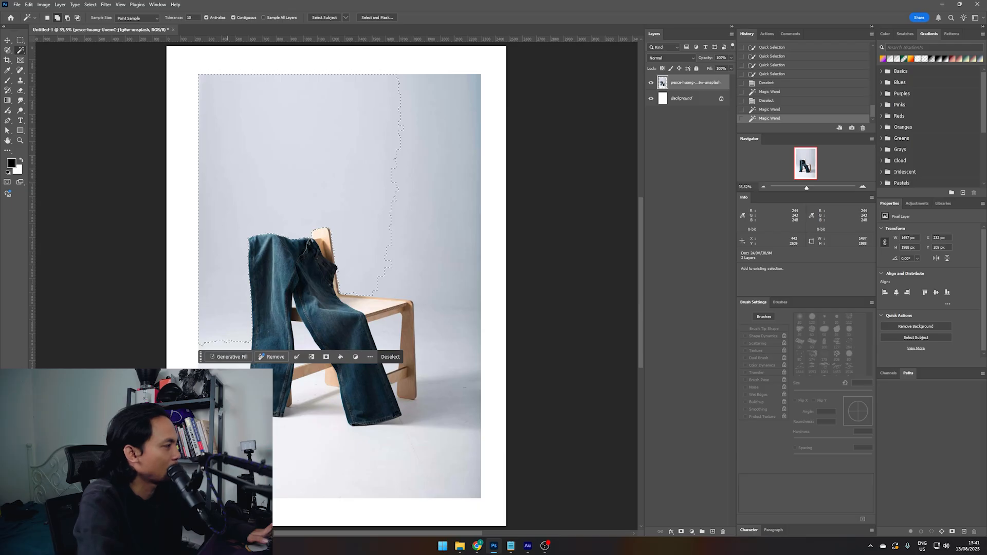
# Step: Add the floor around and below the chair, including the darker patches along the photo's lower right edge, to the Magic Wand selection
pyautogui.keyDown('shift'); pyautogui.click(246, 427); pyautogui.keyUp('shift')
pyautogui.keyDown('shift'); pyautogui.click(223, 352); pyautogui.keyUp('shift')
pyautogui.keyDown('shift'); pyautogui.click(378, 472); pyautogui.keyUp('shift')
pyautogui.keyDown('shift'); pyautogui.click(450, 463); pyautogui.keyUp('shift')
pyautogui.keyDown('shift'); pyautogui.click(455, 407); pyautogui.keyUp('shift')
pyautogui.keyDown('shift'); pyautogui.click(441, 447); pyautogui.keyUp('shift')
pyautogui.keyDown('shift'); pyautogui.click(468, 438); pyautogui.keyUp('shift')
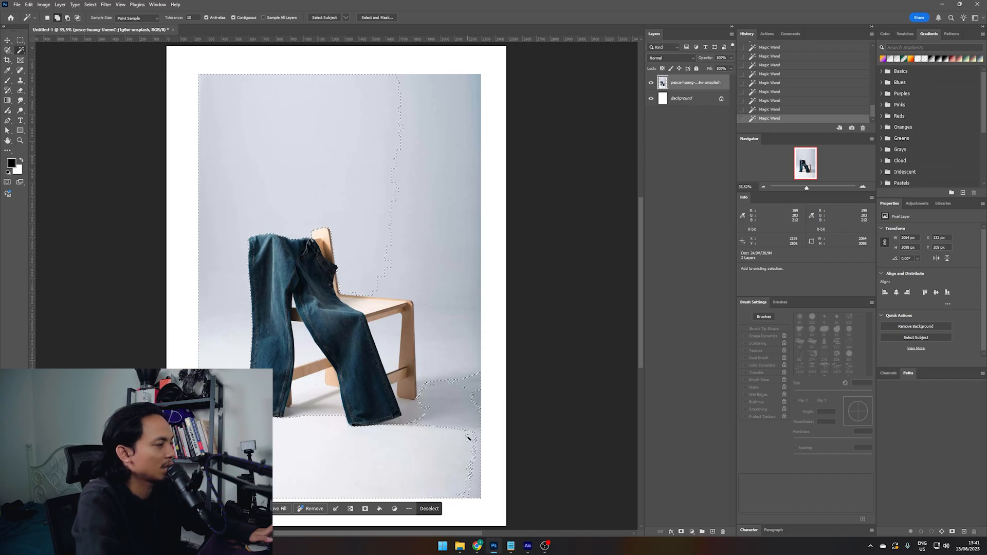
pyautogui.keyDown('shift'); pyautogui.click(477, 452); pyautogui.keyUp('shift')
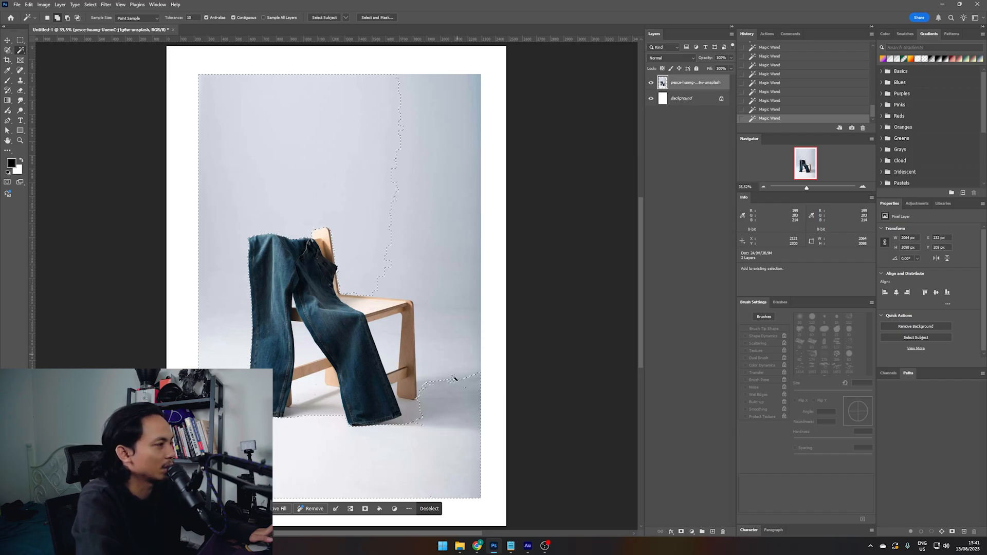
# Step: Add the backdrop right of the chair, the shadow by its front leg, and the gap under the seat to the selection
pyautogui.keyDown('shift'); pyautogui.click(434, 387); pyautogui.keyUp('shift')
pyautogui.keyDown('shift'); pyautogui.click(447, 180); pyautogui.keyUp('shift')
pyautogui.keyDown('shift'); pyautogui.click(478, 119); pyautogui.keyUp('shift')
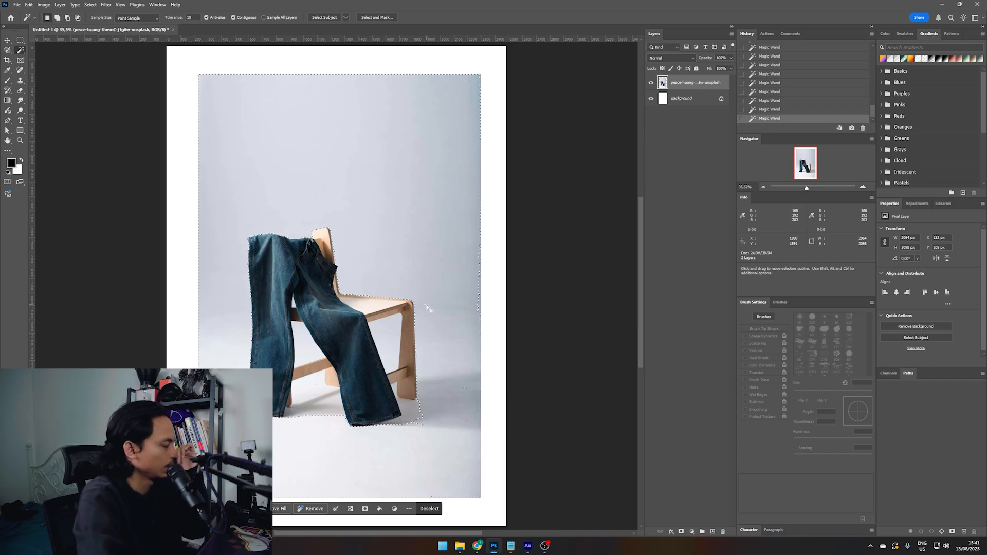
pyautogui.keyDown('shift'); pyautogui.click(419, 425); pyautogui.keyUp('shift')
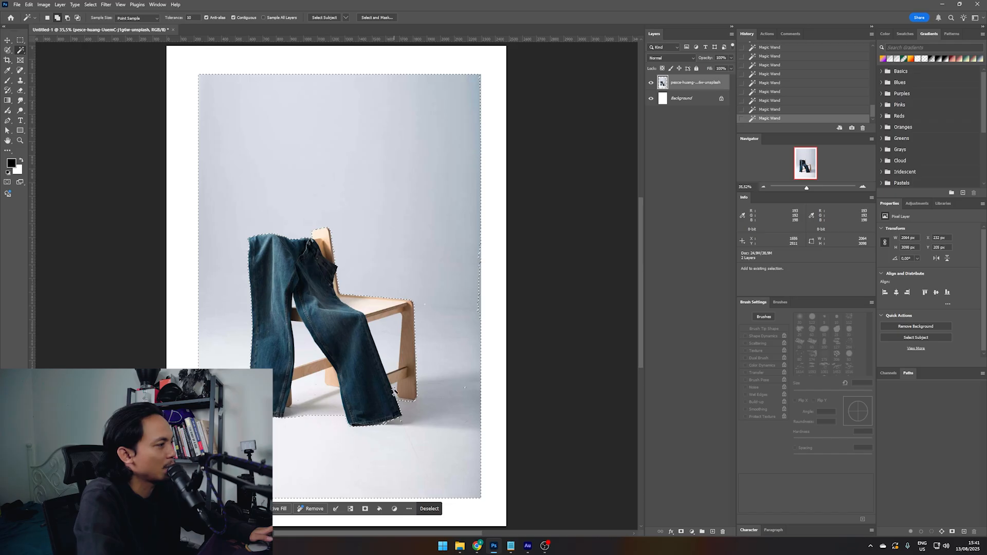
pyautogui.keyDown('shift'); pyautogui.click(396, 368); pyautogui.keyUp('shift')
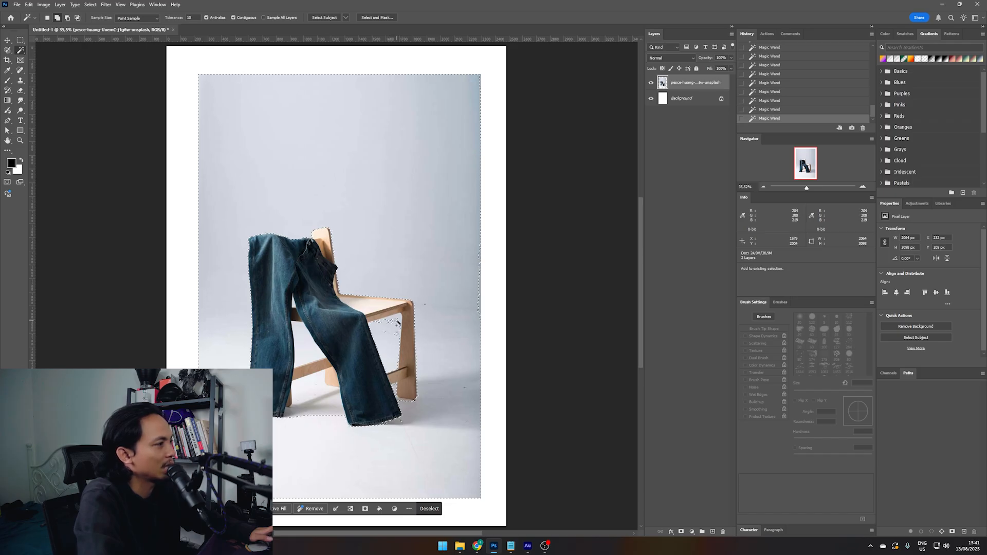
# Step: Clear the selected backdrop from the chair photo's layer and deselect
pyautogui.press('Delete')
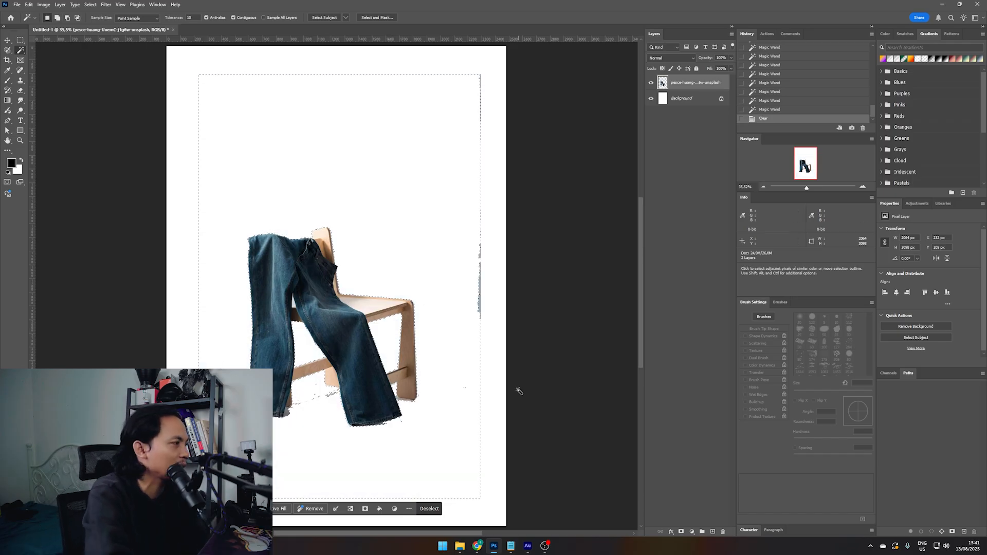
pyautogui.scroll(1, 518, 390)
pyautogui.hotkey('ctrl', 'd')
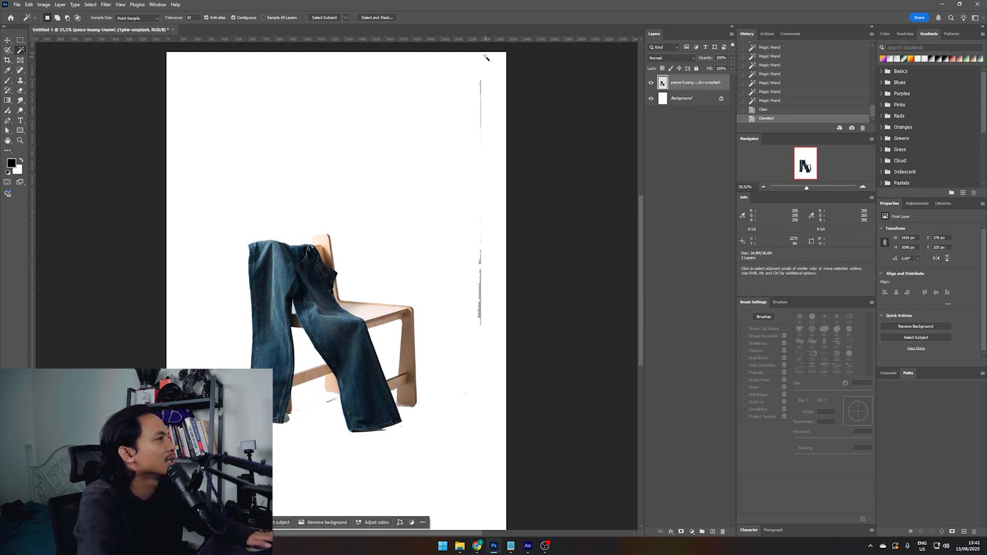
# Step: Erase the leftover streaks along the photo's right edge and the stray specks beside the chair, reducing the Eraser size for the specks
pyautogui.click(21, 90)
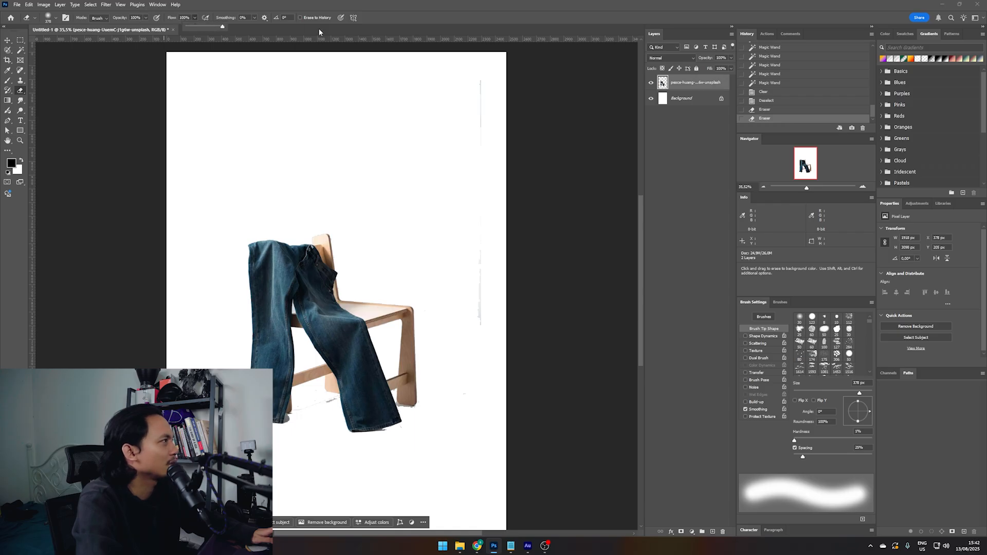
pyautogui.moveTo(481, 81); pyautogui.dragTo(482, 268)
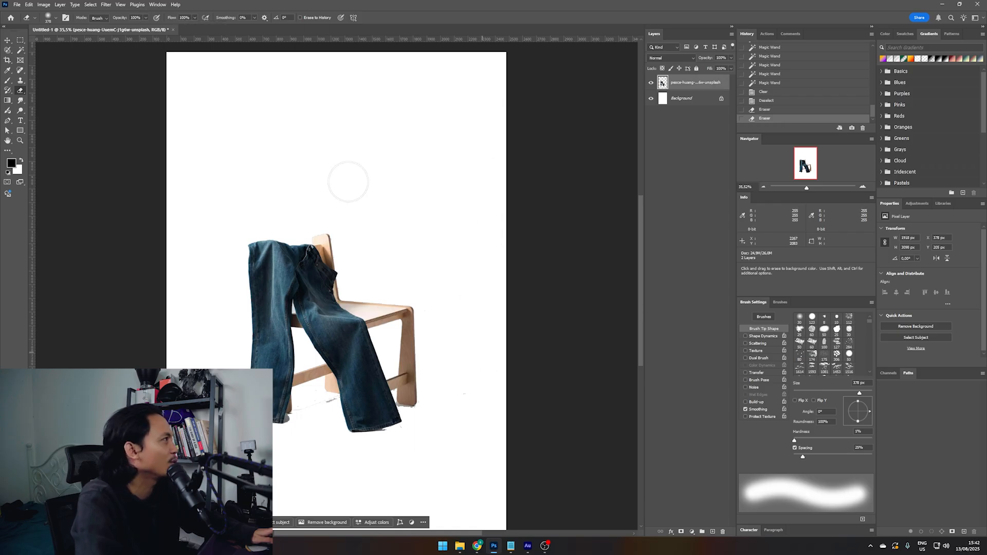
pyautogui.keyDown('alt'); pyautogui.moveTo(482, 401); pyautogui.dragTo(445, 400); pyautogui.keyUp('alt')
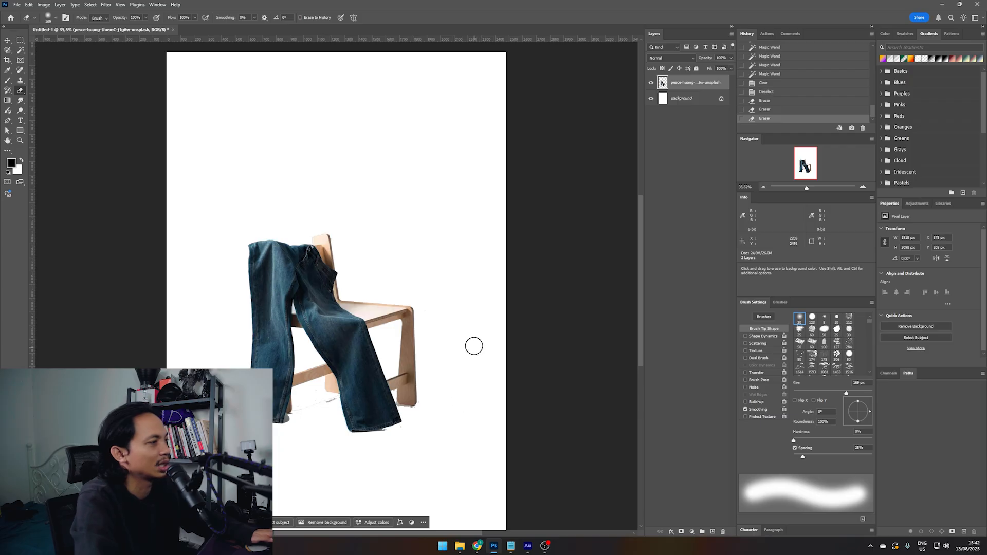
pyautogui.click(474, 346)
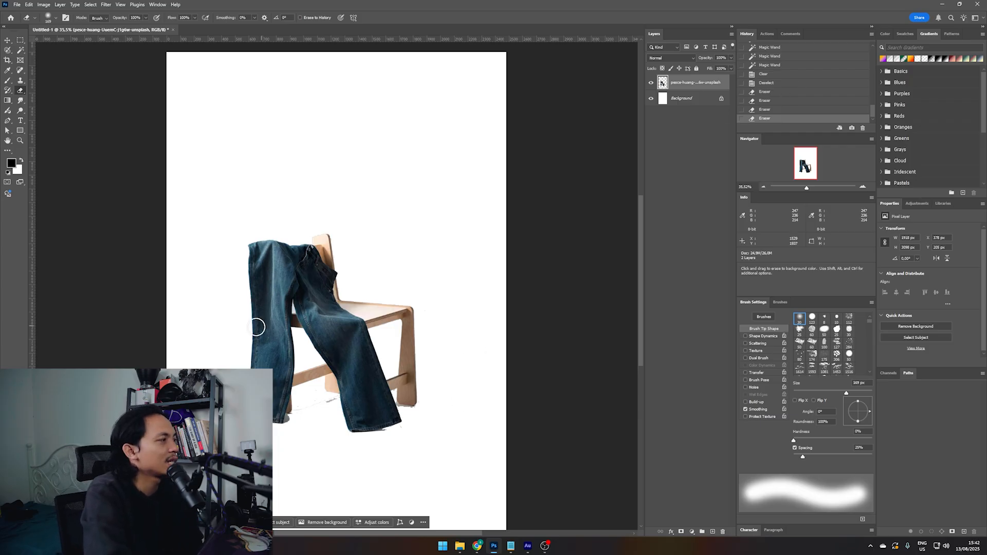